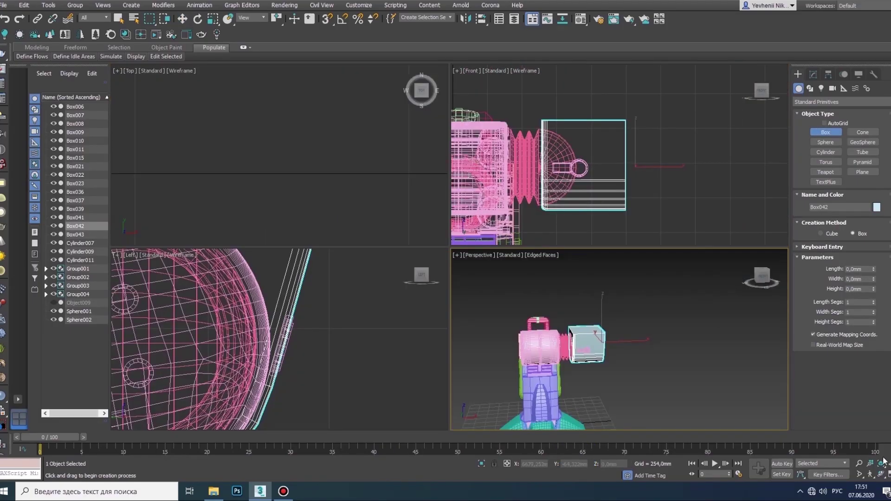
# - Frame the selected Box042 in every viewport with Zoom Extents All Selected
pyautogui.click(882, 463)
# - Draw a new box in the Top view and raise it onto the cyan arm box
pyautogui.moveTo(256, 140); pyautogui.dragTo(371, 215)
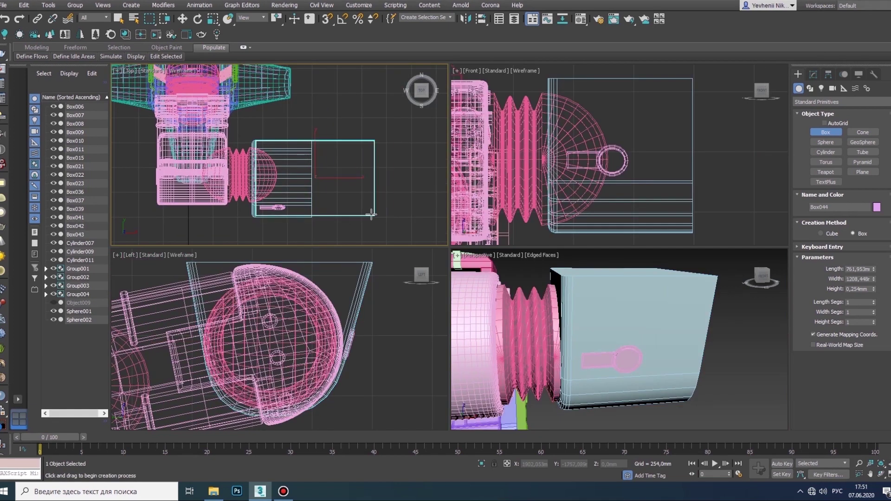
pyautogui.click(374, 217)
pyautogui.press('w')
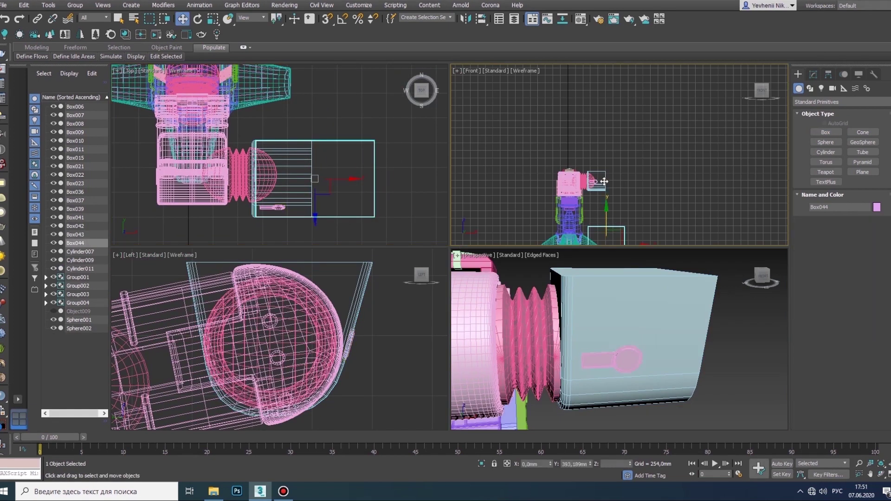
pyautogui.moveTo(478, 218); pyautogui.dragTo(479, 181)
pyautogui.scroll(3, 478, 182)
pyautogui.scroll(-3, 604, 348)
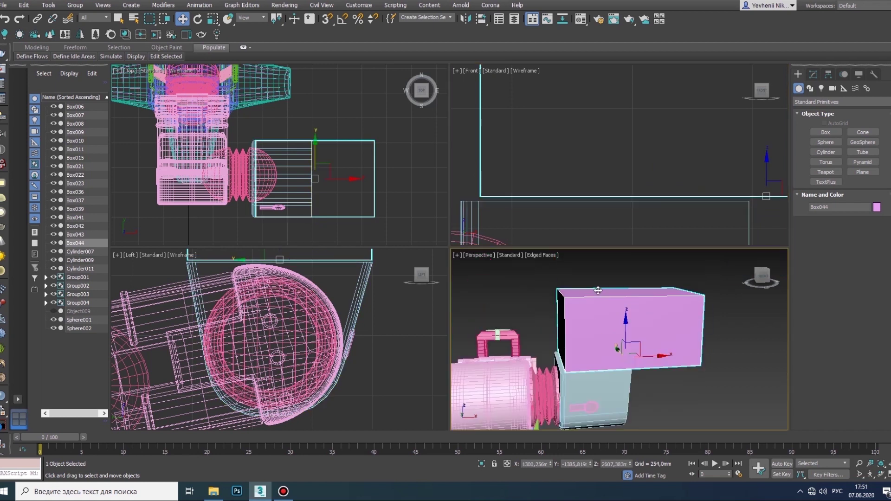
# - Give the new box 6 height segments
pyautogui.hotkey('alt', 'w')
pyautogui.click(813, 75)
pyautogui.click(874, 254)
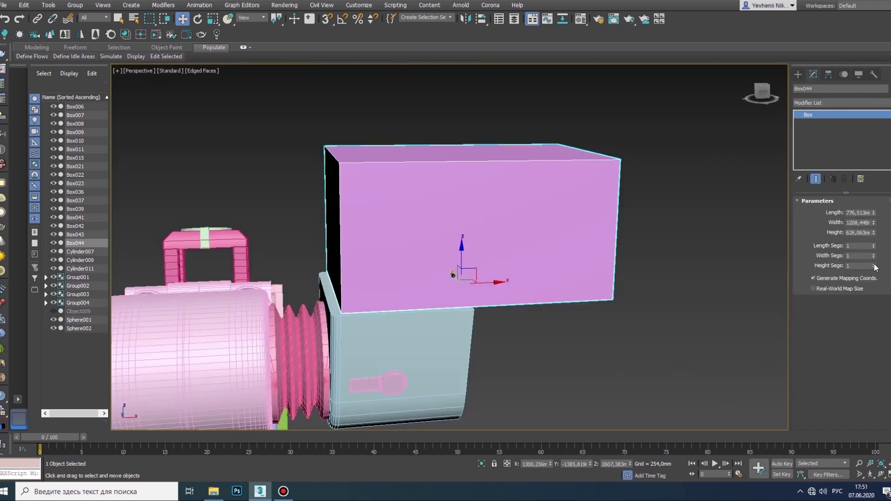
# - Convert the box to Editable Poly and pinch alternate vertex rows inward into zig-zags
pyautogui.rightClick(385, 192)
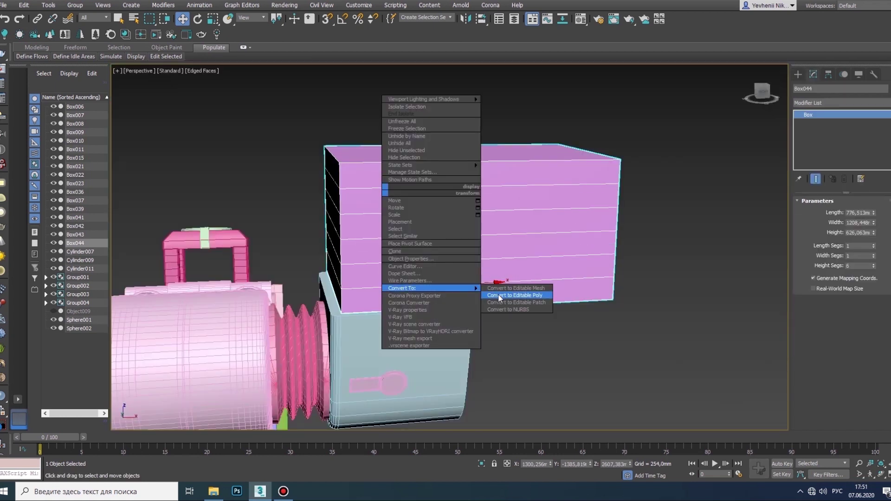
pyautogui.click(498, 293)
pyautogui.press('1')
pyautogui.hotkey('alt', 'w')
pyautogui.scroll(2, 565, 149)
pyautogui.moveTo(549, 141)
pyautogui.mouseDown()
pyautogui.moveTo(725, 157)
pyautogui.moveTo(732, 183)
pyautogui.mouseUp()
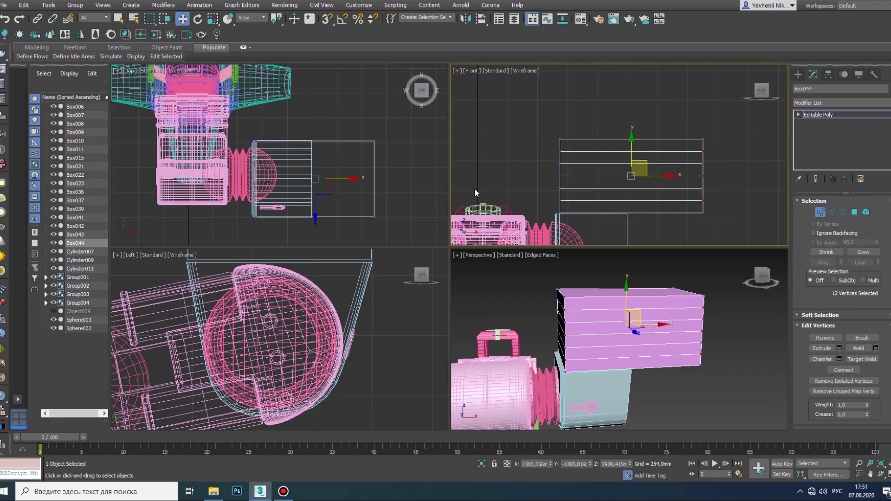
pyautogui.press('r')
pyautogui.moveTo(326, 164); pyautogui.dragTo(322, 171)
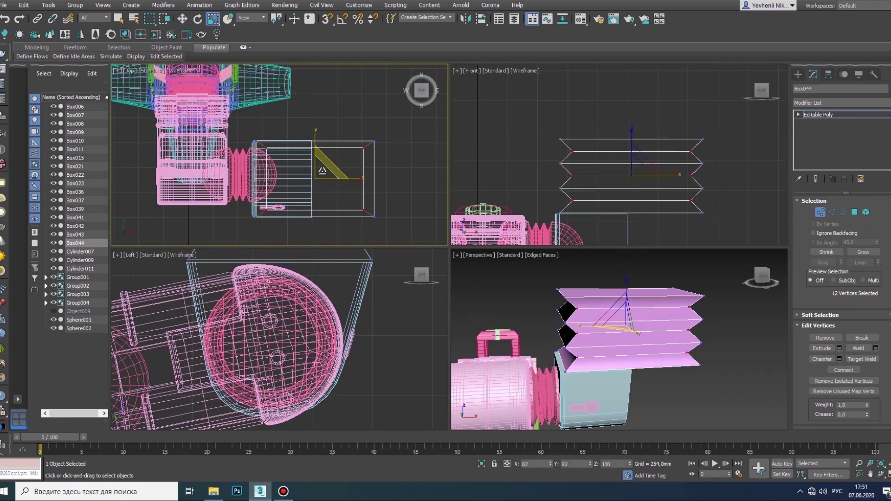
pyautogui.scroll(3, 597, 153)
# - Chamfer the zig-zag's horizontal edge loops at 40.146 mm with 4 segments
pyautogui.press('2')
pyautogui.doubleClick(591, 160)
pyautogui.scroll(-3, 591, 160)
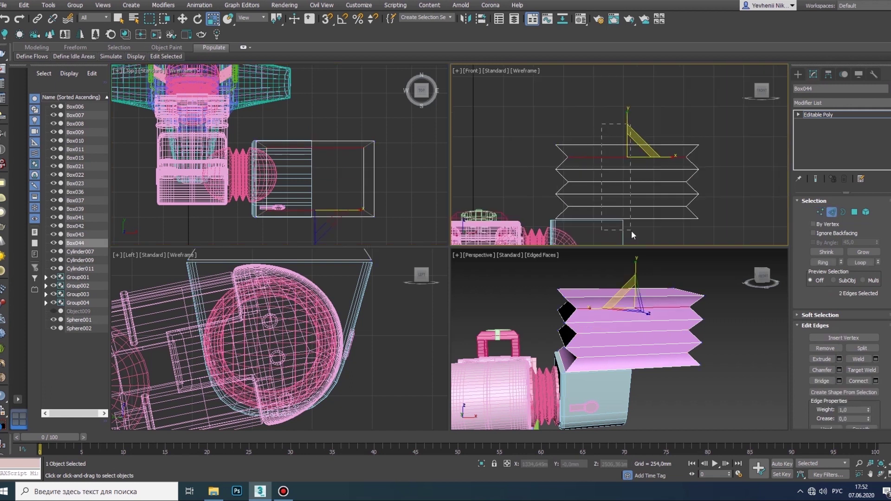
pyautogui.hotkey('alt', 'w')
pyautogui.moveTo(604, 348)
pyautogui.keyDown('alt'); pyautogui.mouseDown(button='middle')
pyautogui.moveTo(378, 268)
pyautogui.moveTo(594, 244)
pyautogui.moveTo(544, 176)
pyautogui.mouseUp(button='middle'); pyautogui.keyUp('alt')
pyautogui.click(854, 212)
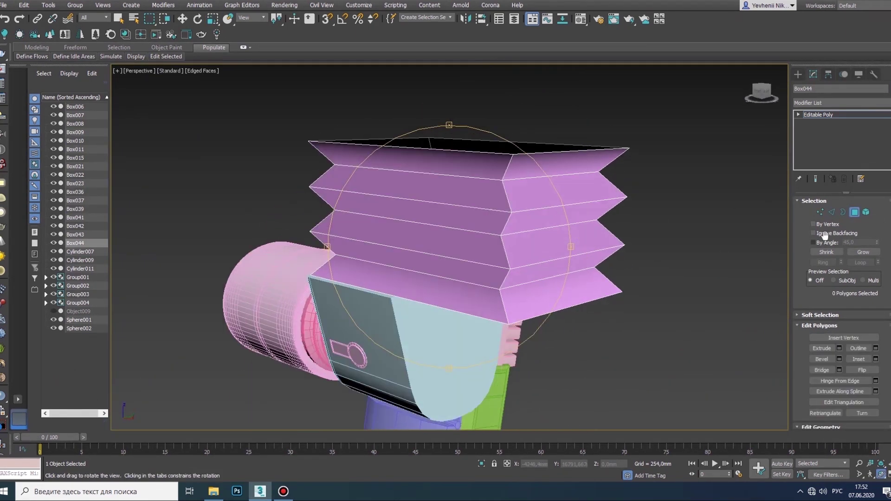
pyautogui.press('2')
pyautogui.click(839, 370)
pyautogui.scroll(3, 464, 256)
pyautogui.moveTo(456, 266); pyautogui.dragTo(456, 279)
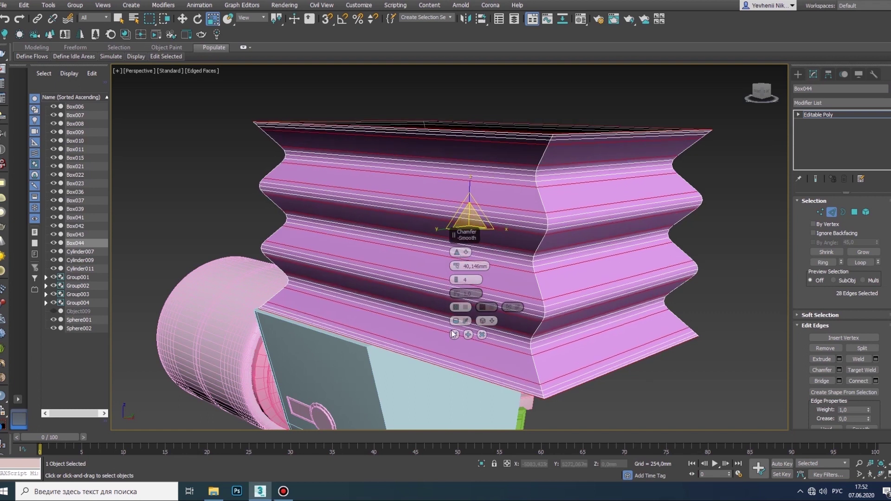
# - Orbit and frame the view around the bellows box to reach its corner edges
pyautogui.scroll(-3, 539, 142)
pyautogui.scroll(3, 487, 181)
pyautogui.scroll(-3, 487, 181)
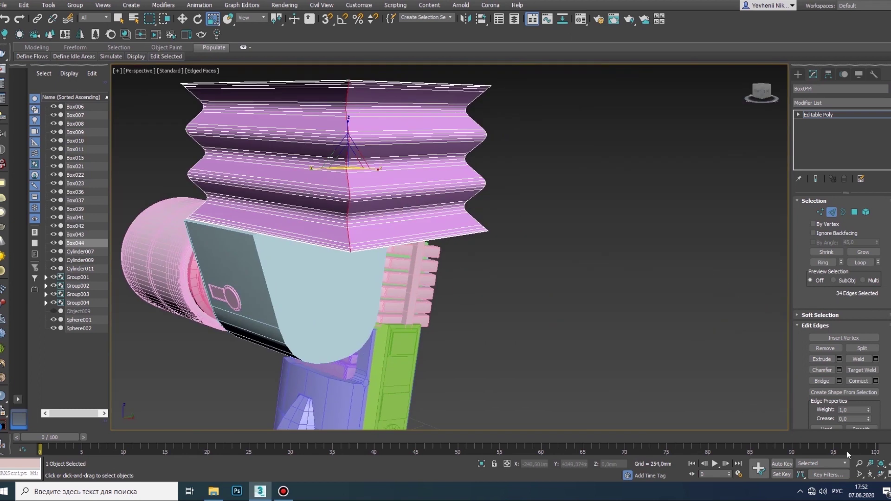
pyautogui.keyDown('alt'); pyautogui.moveTo(464, 209); pyautogui.dragTo(402, 258, button='middle'); pyautogui.keyUp('alt')
pyautogui.scroll(3, 402, 258)
pyautogui.scroll(-6, 367, 279)
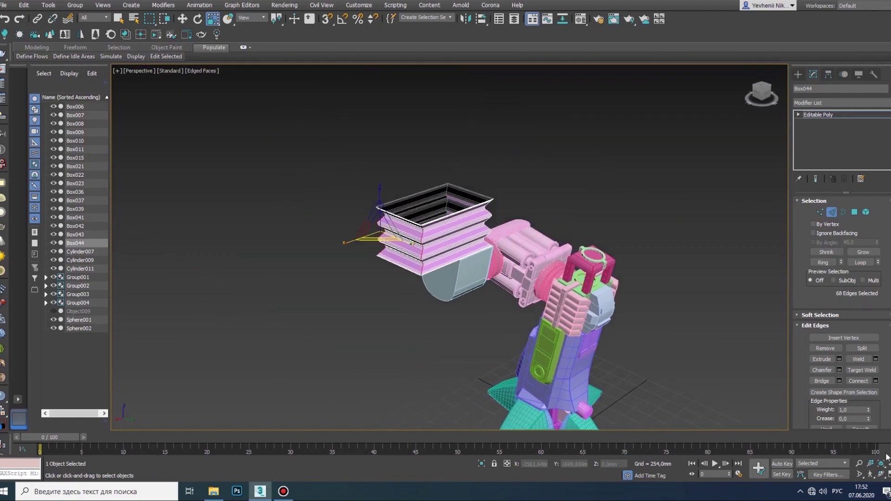
pyautogui.moveTo(371, 232); pyautogui.dragTo(586, 319)
pyautogui.scroll(5, 494, 327)
pyautogui.press('z')
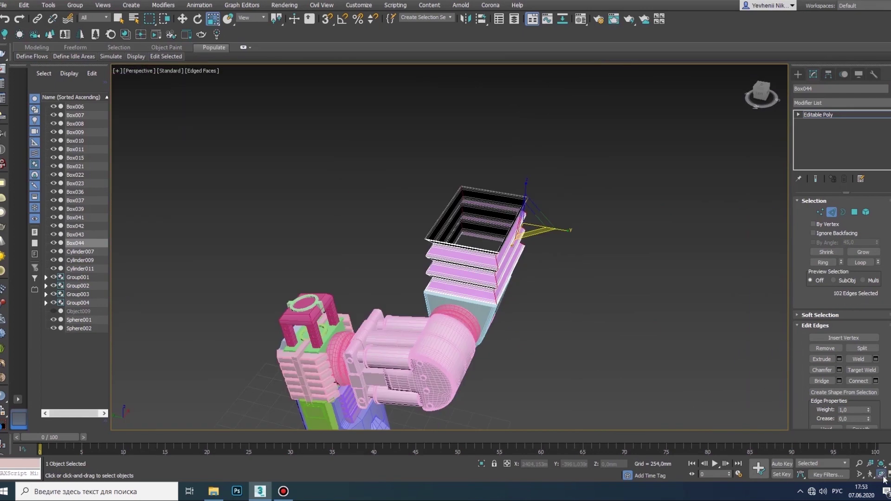
# - Chamfer the bellows' vertical corner edges at 13.604 mm with 4 segments
pyautogui.scroll(5, 533, 341)
pyautogui.scroll(3, 533, 341)
pyautogui.keyDown('ctrl'); pyautogui.click(533, 341); pyautogui.keyUp('ctrl')
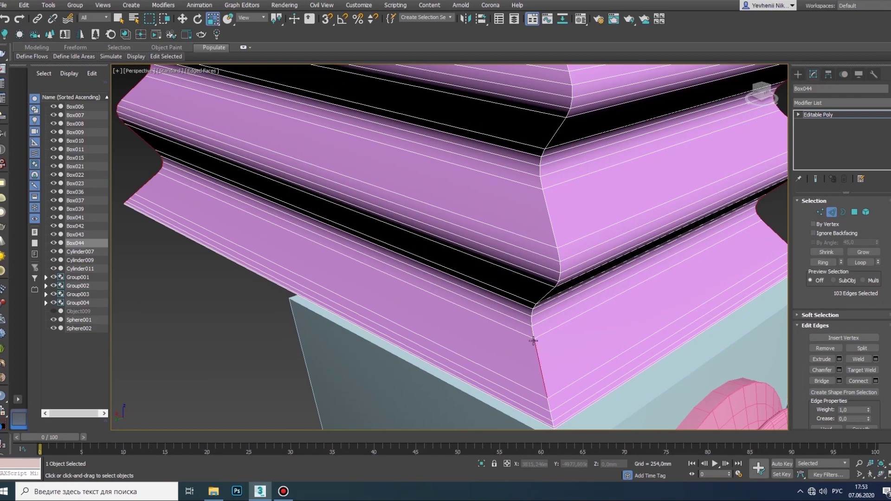
pyautogui.click(839, 369)
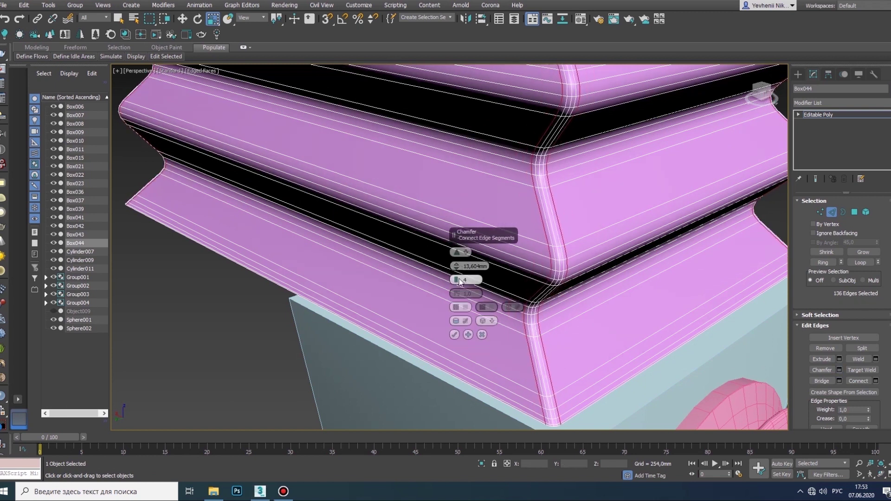
pyautogui.click(454, 335)
# - Add an FFD 2x2x2 modifier to the bellows box
pyautogui.press('z')
pyautogui.press('2')
pyautogui.click(840, 102)
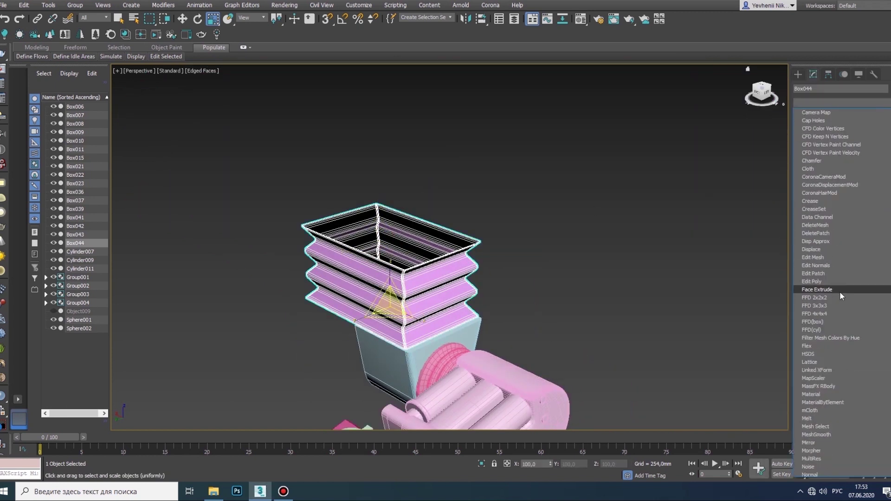
pyautogui.click(839, 291)
# - Lower the FFD's top control points to squash the bellows into a thin plate
pyautogui.hotkey('alt', 'w')
pyautogui.hotkey('alt', 'w')
pyautogui.click(809, 115)
pyautogui.click(834, 123)
pyautogui.moveTo(715, 156); pyautogui.dragTo(278, 250)
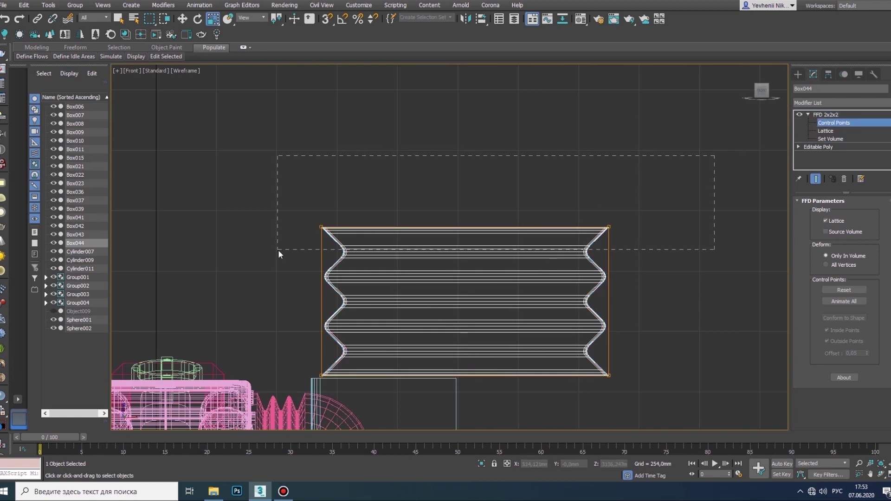
pyautogui.moveTo(465, 190); pyautogui.dragTo(471, 306)
pyautogui.scroll(3, 364, 291)
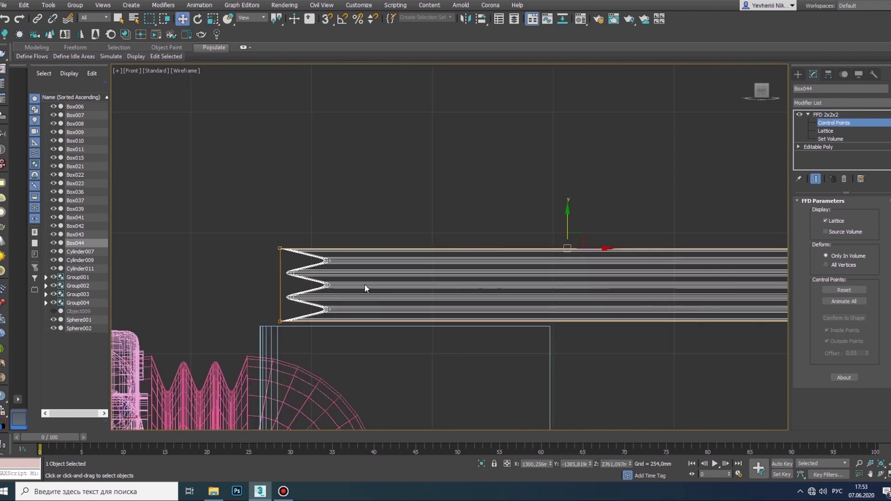
pyautogui.scroll(5, 481, 259)
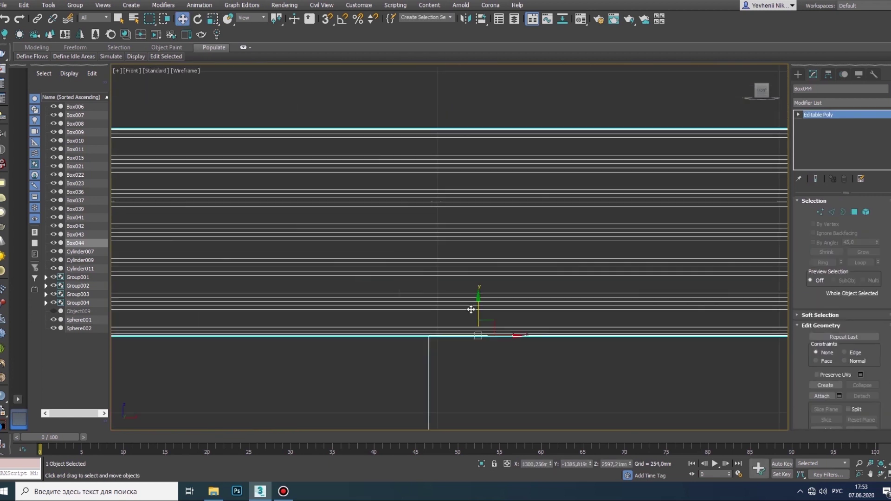
pyautogui.scroll(-5, 747, 417)
pyautogui.hotkey('alt', 'w')
pyautogui.scroll(3, 574, 338)
pyautogui.hotkey('alt', 'w')
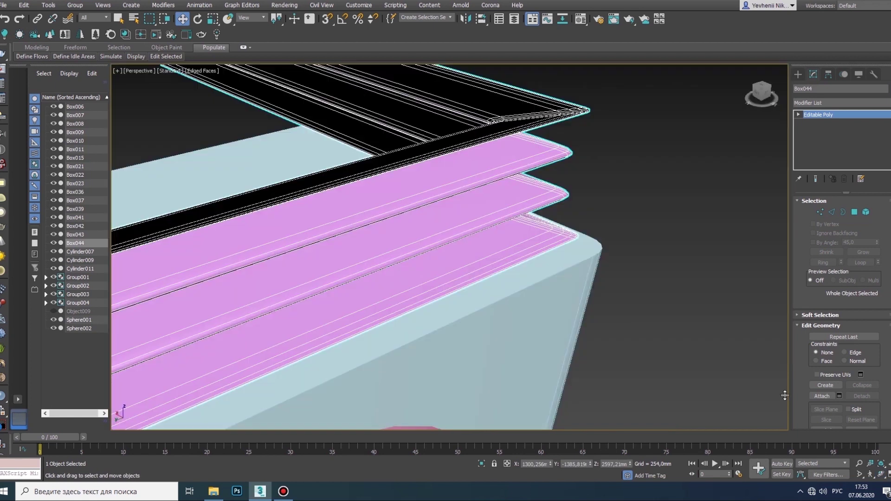
pyautogui.rightClick(385, 258)
pyautogui.press('Escape')
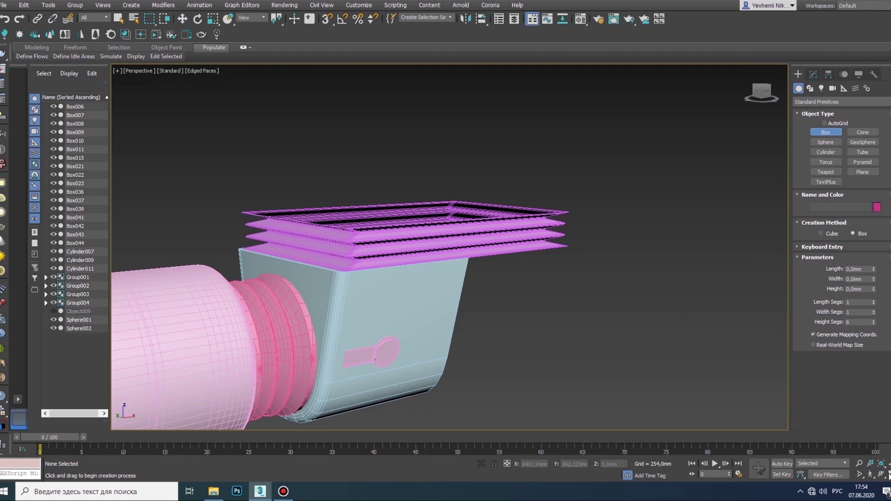
# - Draw a large new box, Box045, in the Top view above the bellows plate
pyautogui.hotkey('alt', 'w')
pyautogui.hotkey('ctrl', 'shift', 'z')
pyautogui.hotkey('alt', 'w')
pyautogui.scroll(2, 336, 238)
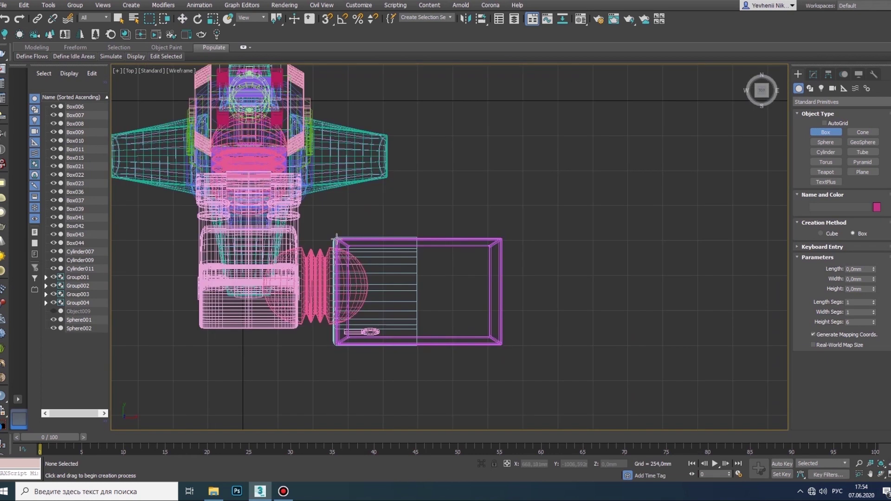
pyautogui.scroll(-8, 453, 411)
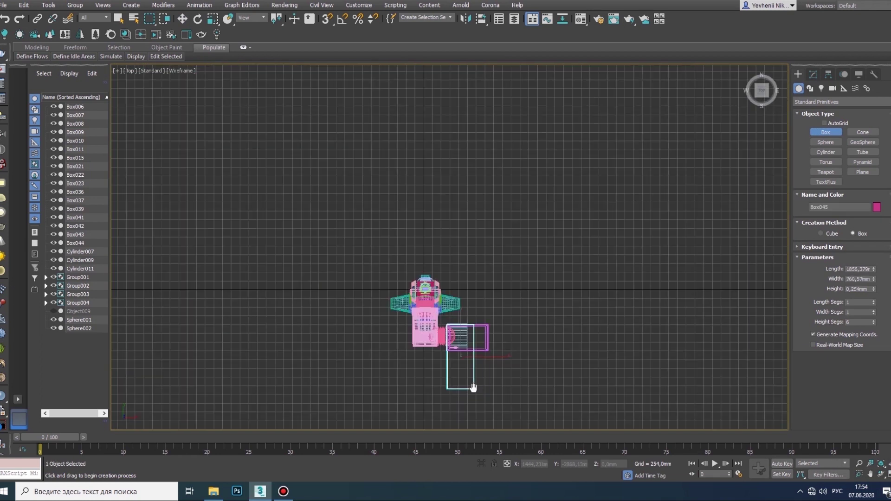
pyautogui.scroll(6, 464, 348)
pyautogui.moveTo(454, 410); pyautogui.dragTo(502, 303)
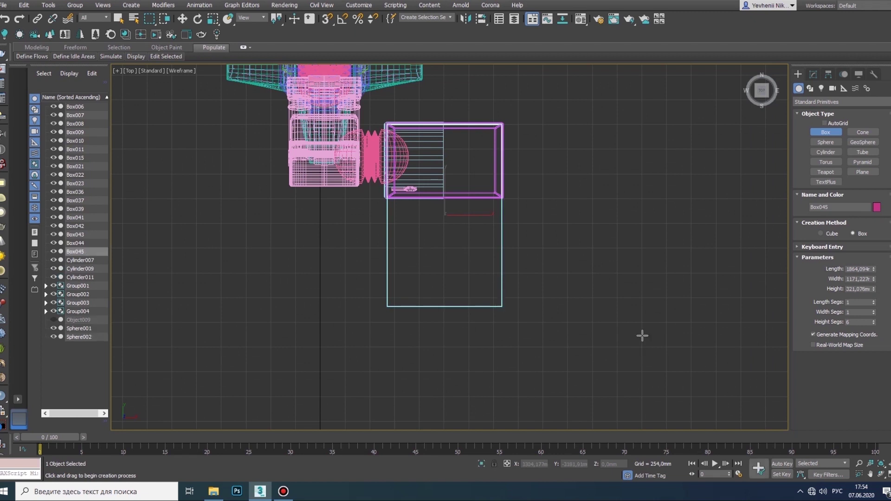
pyautogui.hotkey('alt', 'w')
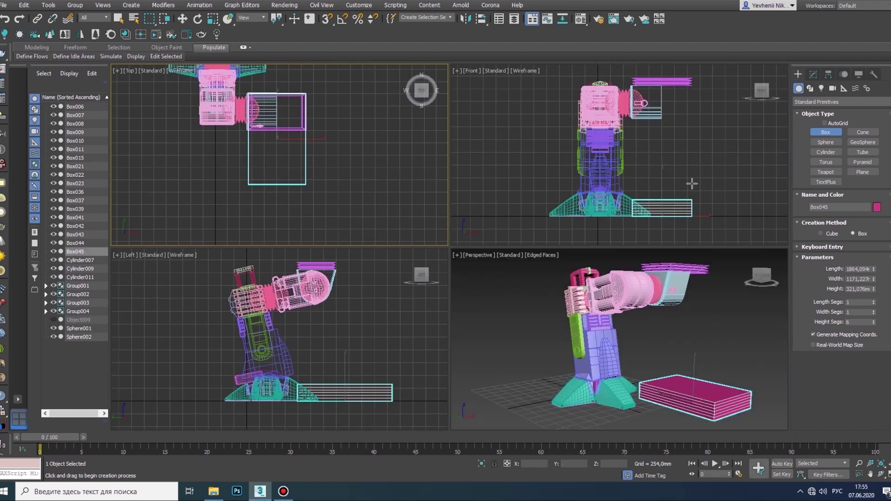
pyautogui.press('w')
pyautogui.press('z')
# - Give Box045 3 length segments and 2 height segments
pyautogui.click(813, 74)
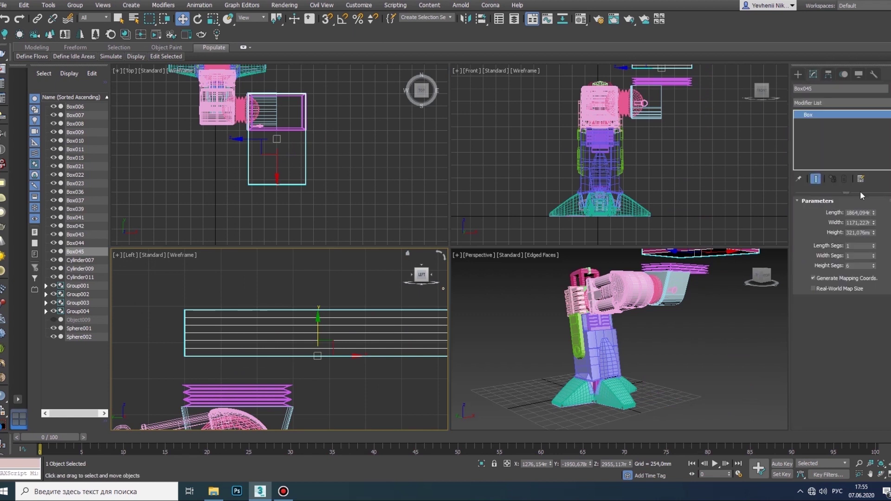
pyautogui.hotkey('alt', 'w')
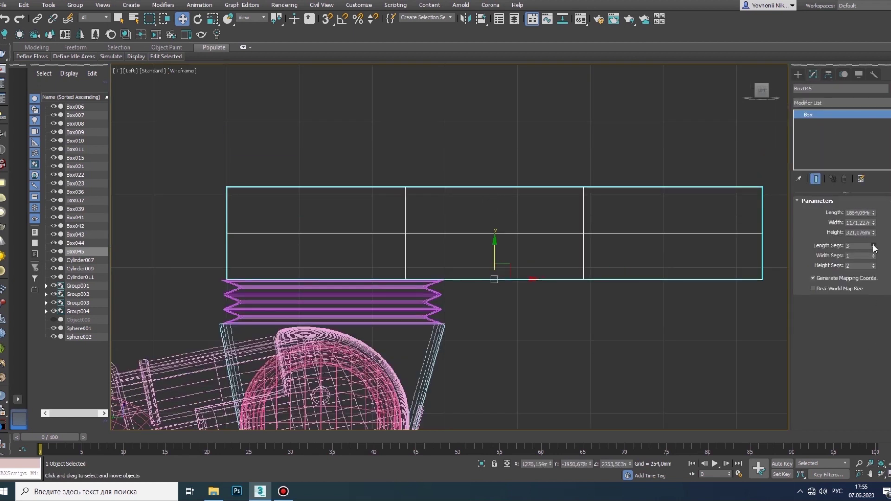
pyautogui.scroll(2, 413, 208)
# - Convert Box045 to an editable poly and select its side vertices in the Left view
pyautogui.press('1')
pyautogui.moveTo(284, 135); pyautogui.dragTo(387, 417)
pyautogui.scroll(2, 358, 230)
pyautogui.moveTo(358, 229); pyautogui.dragTo(380, 88, button='middle')
pyautogui.moveTo(369, 173); pyautogui.dragTo(453, 190)
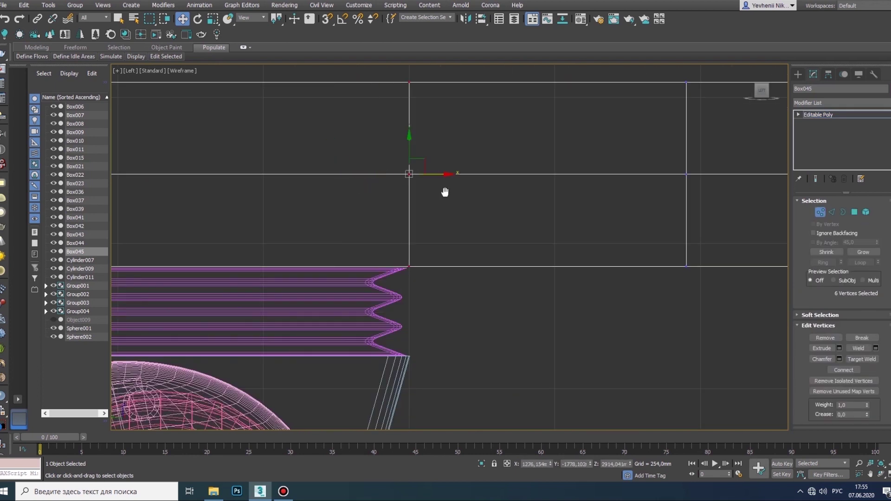
pyautogui.moveTo(444, 192); pyautogui.dragTo(418, 133, button='middle')
pyautogui.scroll(-3, 417, 132)
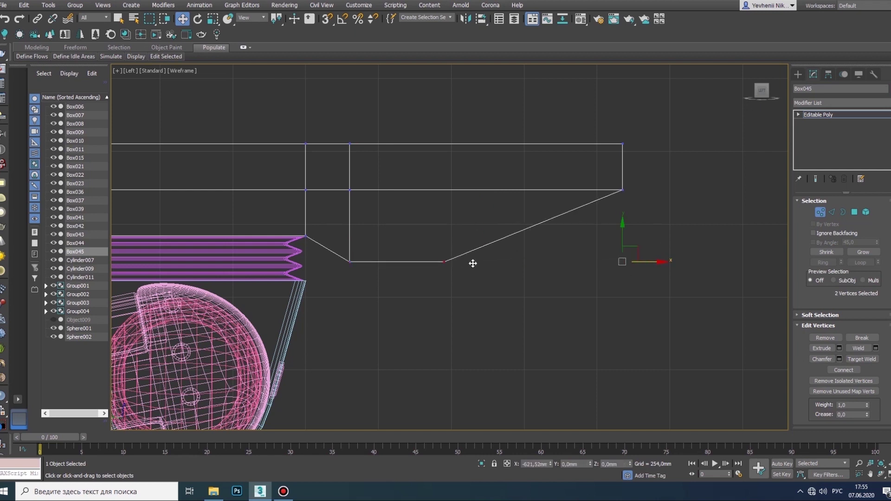
pyautogui.scroll(2, 472, 263)
pyautogui.scroll(-2, 308, 265)
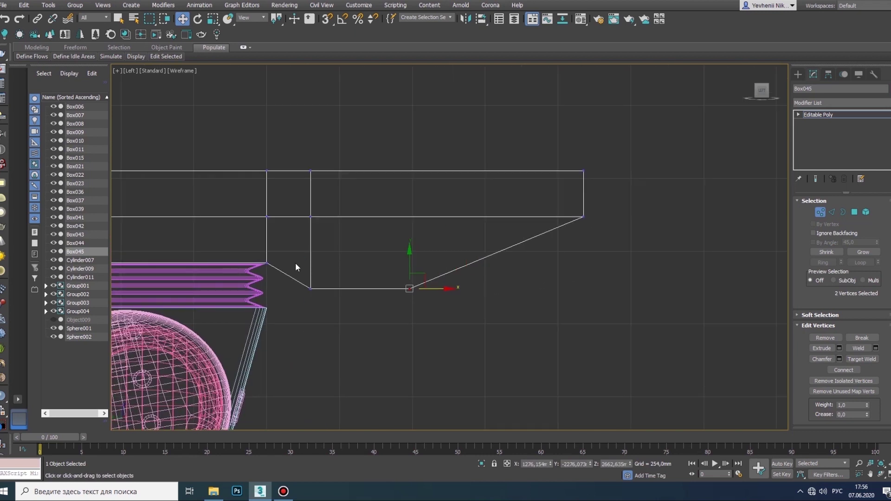
# - Move the plate's lower and top-edge vertices into a sloped, tapering hood profile
pyautogui.moveTo(310, 281); pyautogui.dragTo(310, 268)
pyautogui.moveTo(403, 294); pyautogui.dragTo(437, 278, button='middle')
pyautogui.moveTo(180, 222)
pyautogui.mouseDown()
pyautogui.moveTo(431, 253)
pyautogui.moveTo(408, 160)
pyautogui.mouseUp()
pyautogui.moveTo(458, 163); pyautogui.dragTo(344, 177, button='middle')
pyautogui.moveTo(576, 176); pyautogui.dragTo(524, 113)
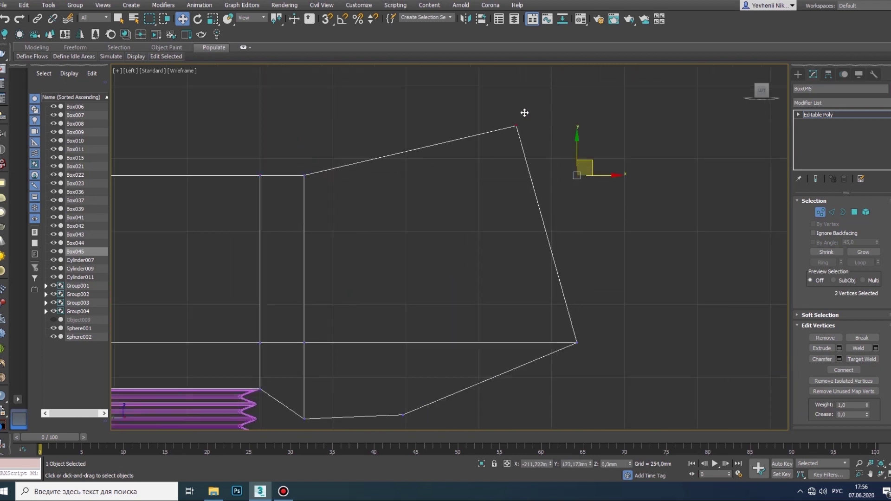
pyautogui.scroll(-1, 503, 135)
# - Chamfer the edges at the plate's inner corner above the bellows at 25.4 mm
pyautogui.hotkey('alt', 'w')
pyautogui.hotkey('alt', 'w')
pyautogui.moveTo(453, 263)
pyautogui.keyDown('alt'); pyautogui.mouseDown(button='middle')
pyautogui.moveTo(373, 212)
pyautogui.moveTo(377, 263)
pyautogui.mouseUp(button='middle'); pyautogui.keyUp('alt')
pyautogui.doubleClick(327, 247)
pyautogui.hotkey('ctrl', 'shift', 'c')
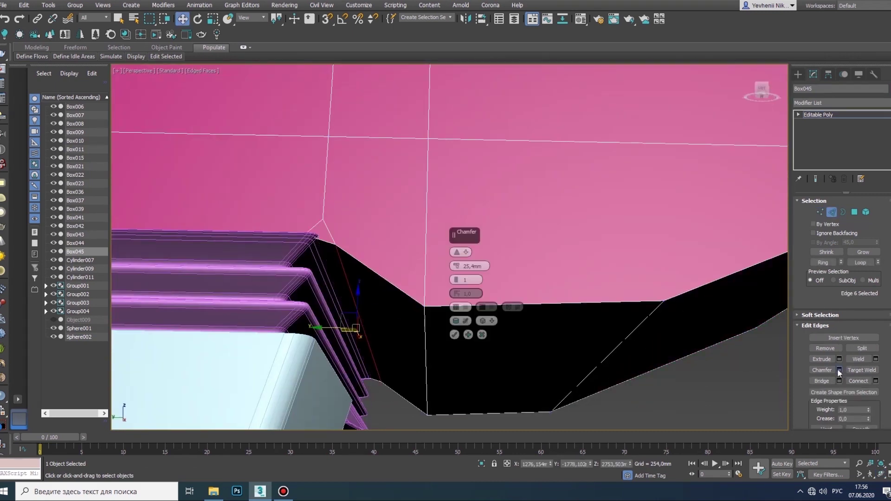
# - Select and adjust the two vertices at the chamfered corner in the side view
pyautogui.hotkey('alt', 'w')
pyautogui.scroll(3, 308, 333)
pyautogui.hotkey('alt', 'w')
pyautogui.scroll(-2, 488, 246)
pyautogui.press('1')
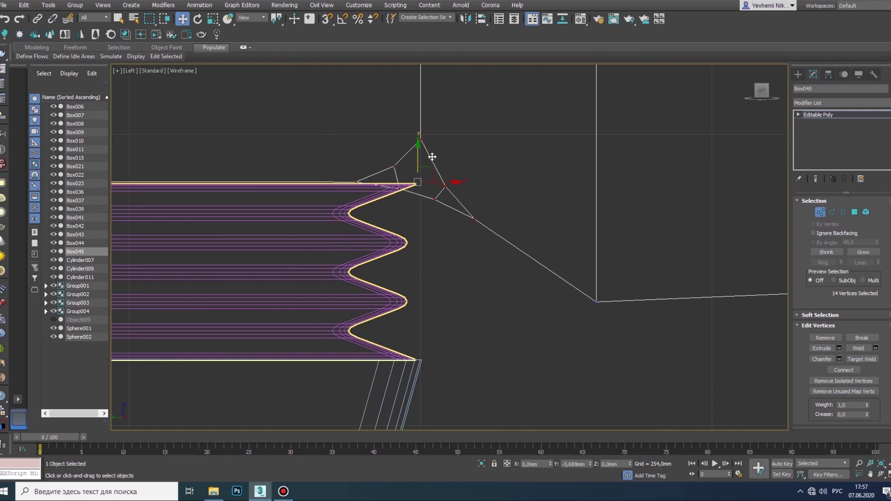
pyautogui.scroll(2, 325, 307)
pyautogui.moveTo(325, 307); pyautogui.dragTo(325, 218, button='middle')
pyautogui.click(443, 304)
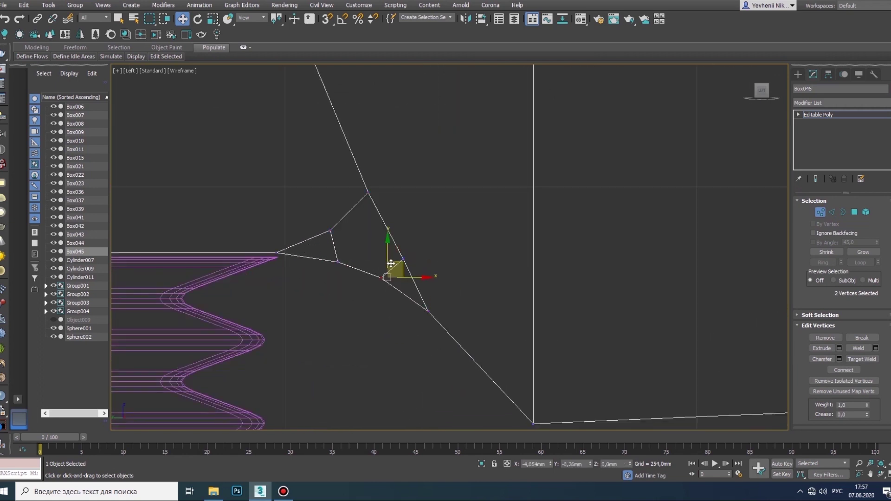
pyautogui.scroll(-3, 390, 264)
pyautogui.hotkey('alt', 'w')
# - Apply a 4,756mm chamfer to the plate's two selected edges
pyautogui.press('2')
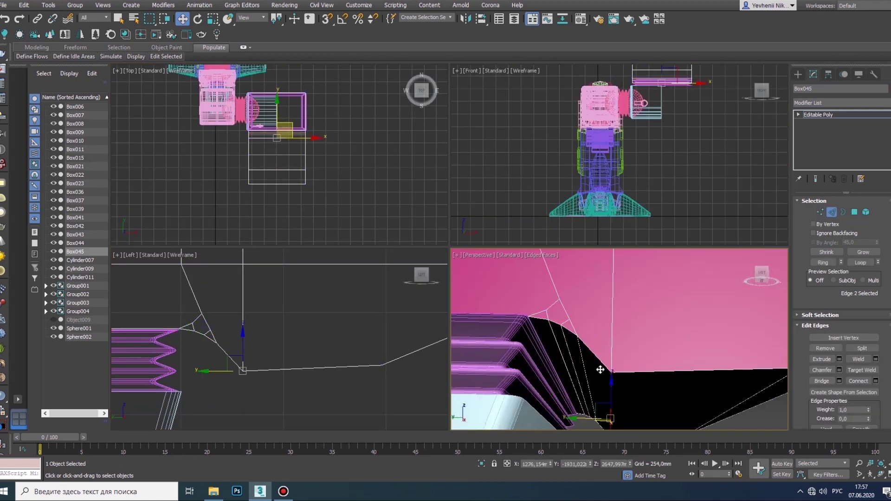
pyautogui.hotkey('alt', 'w')
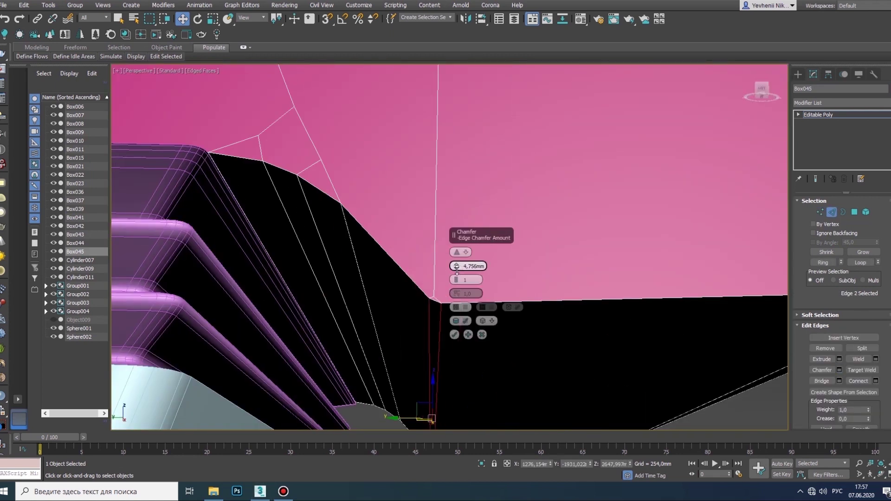
pyautogui.scroll(-10, 588, 386)
pyautogui.press('4')
pyautogui.click(478, 318)
pyautogui.moveTo(478, 318)
pyautogui.keyDown('alt'); pyautogui.mouseDown(button='middle')
pyautogui.moveTo(454, 280)
pyautogui.moveTo(632, 308)
pyautogui.mouseUp(button='middle'); pyautogui.keyUp('alt')
# - Inset the plate's front end face and extrude it inward
pyautogui.click(876, 358)
pyautogui.press('z')
pyautogui.click(455, 279)
pyautogui.hotkey('shift', 'e')
pyautogui.scroll(-5, 682, 339)
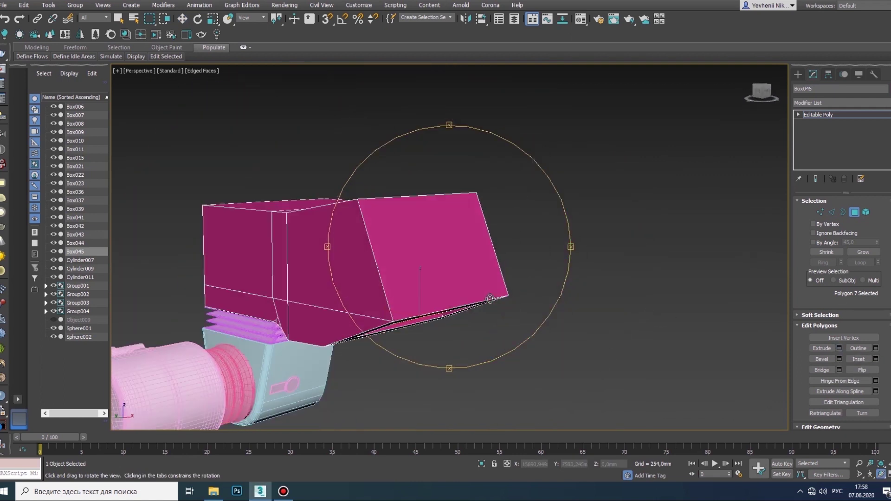
pyautogui.scroll(-5, 464, 278)
pyautogui.keyDown('alt'); pyautogui.moveTo(464, 278); pyautogui.dragTo(464, 279, button='middle'); pyautogui.keyUp('alt')
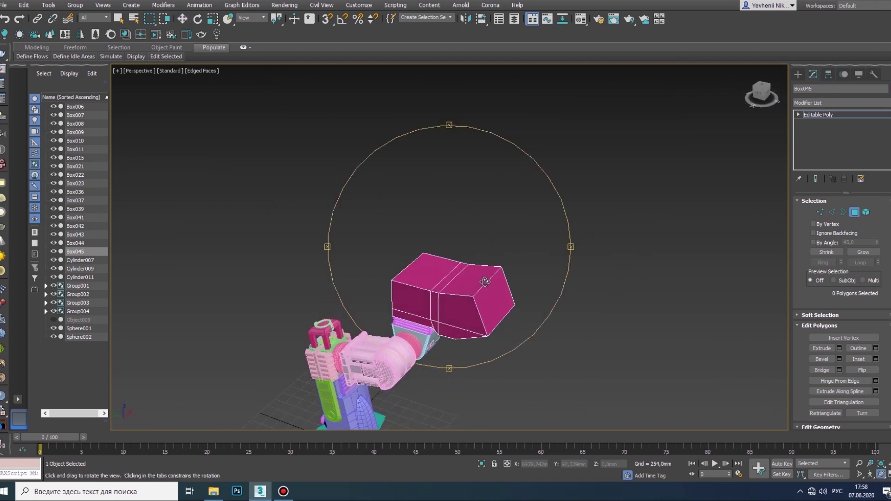
# - In the side view, move the plate's front top vertices onto the box's top-left corner
pyautogui.hotkey('alt', 'w')
pyautogui.press('1')
pyautogui.press('w')
pyautogui.moveTo(297, 311)
pyautogui.mouseDown()
pyautogui.moveTo(320, 329)
pyautogui.moveTo(371, 295)
pyautogui.moveTo(195, 305)
pyautogui.mouseUp()
pyautogui.moveTo(194, 305); pyautogui.dragTo(232, 305, button='middle')
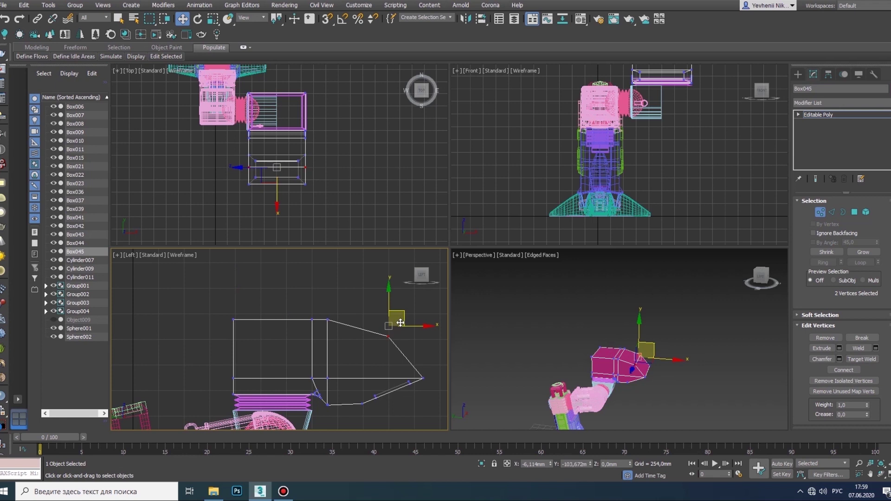
pyautogui.moveTo(403, 323); pyautogui.dragTo(370, 347, button='middle')
pyautogui.hotkey('alt', 'w')
pyautogui.hotkey('alt', 'w')
pyautogui.keyDown('alt'); pyautogui.moveTo(617, 352); pyautogui.dragTo(650, 325, button='middle'); pyautogui.keyUp('alt')
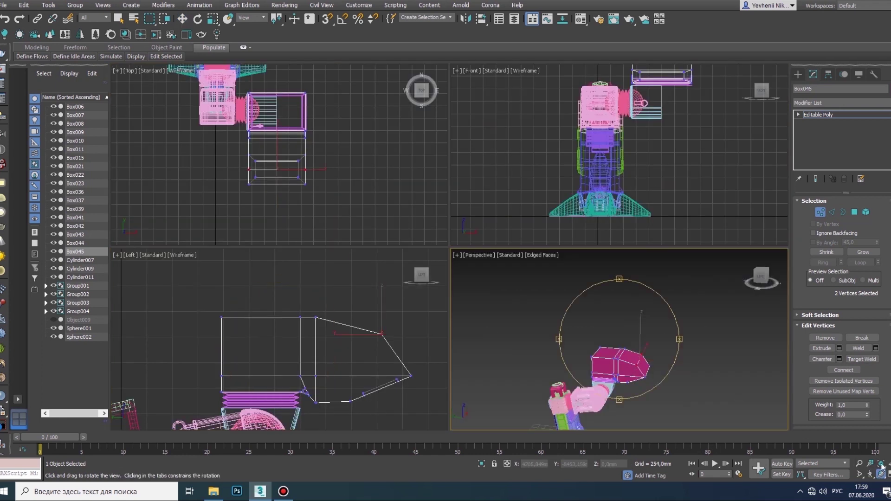
pyautogui.hotkey('alt', 'w')
# - Inset the plate's four top faces and extrude them up 115,392mm into a raised panel
pyautogui.press('4')
pyautogui.keyDown('ctrl'); pyautogui.click(464, 195); pyautogui.keyUp('ctrl')
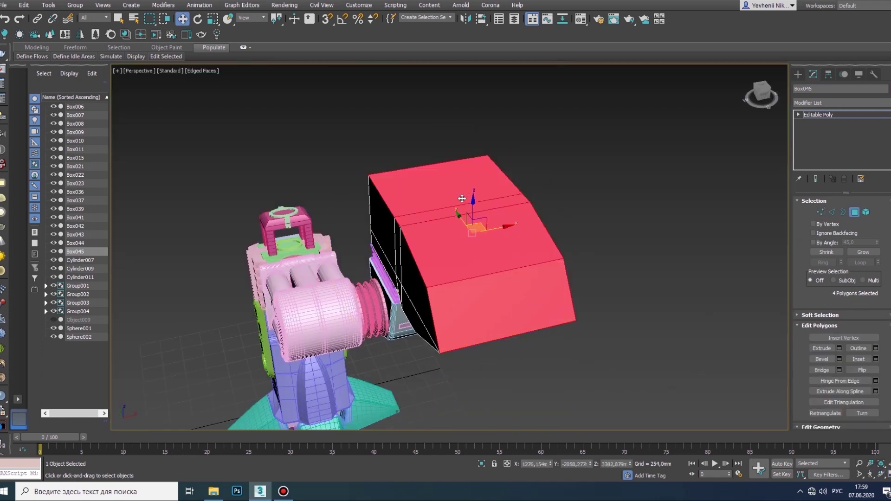
pyautogui.scroll(3, 502, 238)
pyautogui.click(876, 359)
pyautogui.click(839, 348)
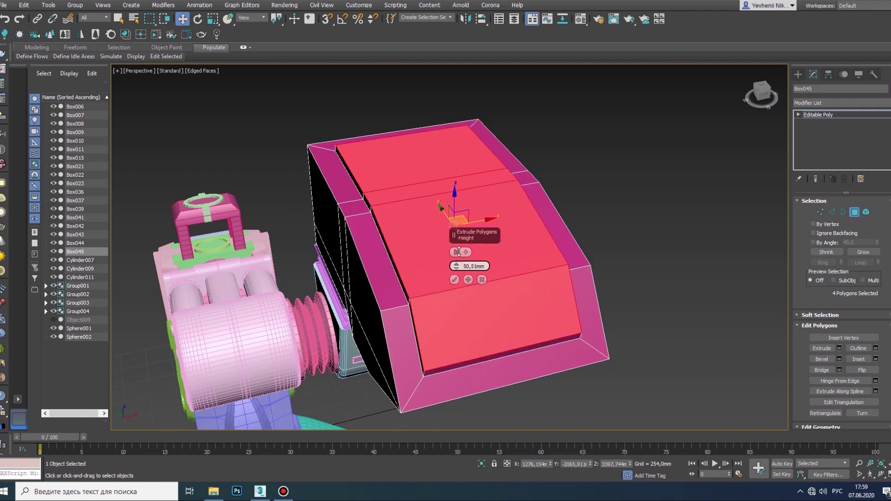
pyautogui.moveTo(456, 266); pyautogui.dragTo(460, 252)
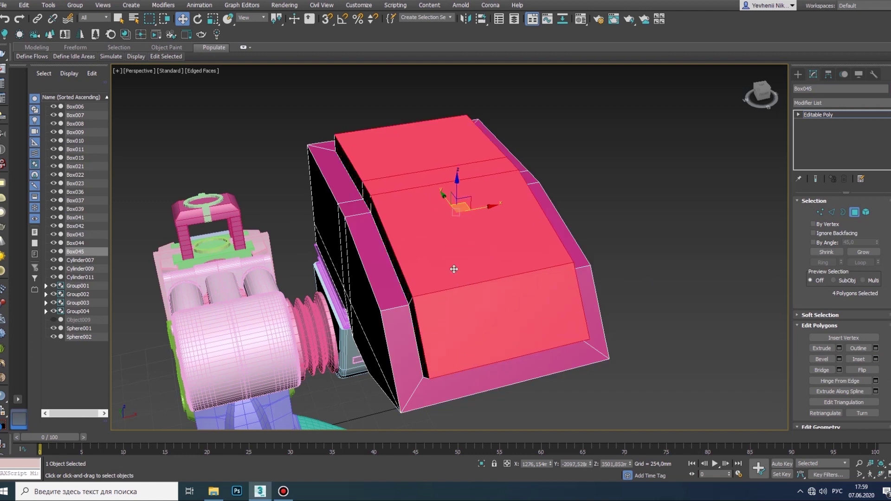
# - Select the vertices along the raised top panel's edge
pyautogui.hotkey('alt', 'w')
pyautogui.hotkey('alt', 'w')
pyautogui.press('1')
pyautogui.moveTo(459, 264)
pyautogui.keyDown('alt'); pyautogui.mouseDown(button='middle')
pyautogui.moveTo(490, 231)
pyautogui.moveTo(671, 186)
pyautogui.mouseUp(button='middle'); pyautogui.keyUp('alt')
pyautogui.click(616, 235)
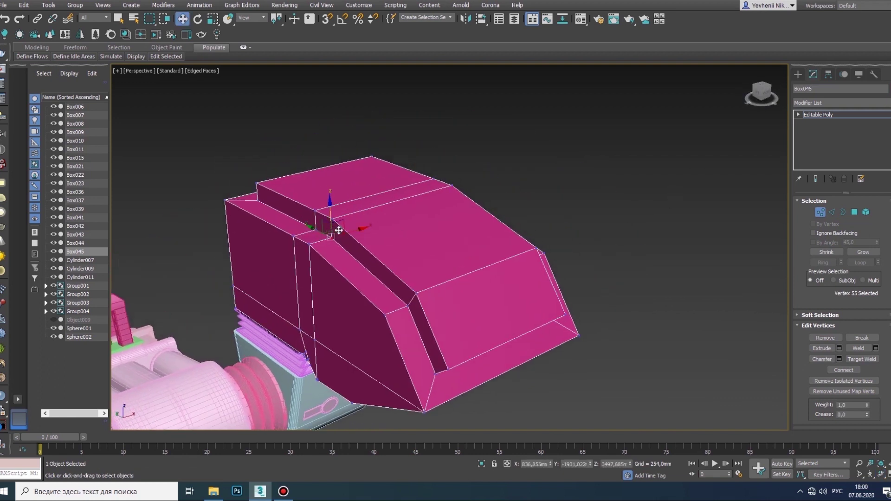
pyautogui.scroll(5, 339, 230)
pyautogui.moveTo(321, 218); pyautogui.dragTo(259, 253)
pyautogui.scroll(-3, 258, 252)
pyautogui.scroll(2, 236, 188)
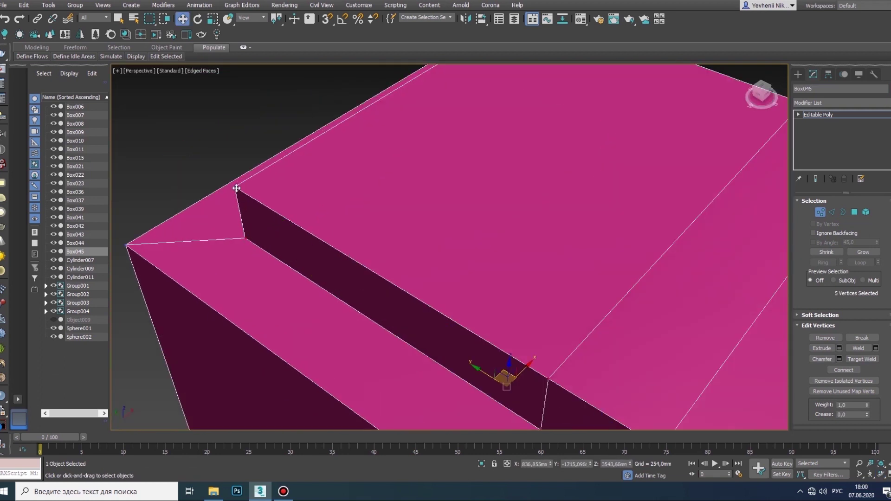
pyautogui.keyDown('ctrl'); pyautogui.click(236, 188); pyautogui.keyUp('ctrl')
pyautogui.scroll(-5, 405, 319)
# - Add more top-panel vertices to the selection and rotate them
pyautogui.keyDown('alt'); pyautogui.moveTo(644, 387); pyautogui.dragTo(464, 278, button='middle'); pyautogui.keyUp('alt')
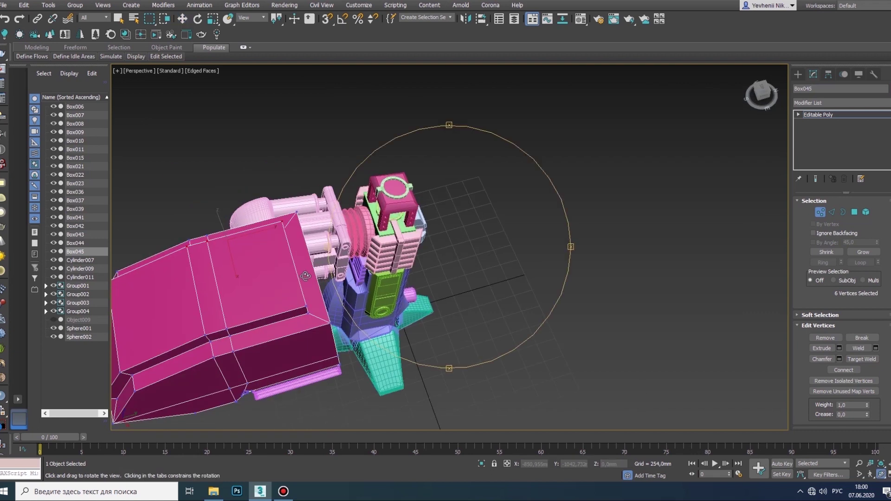
pyautogui.scroll(5, 229, 299)
pyautogui.keyDown('ctrl'); pyautogui.click(229, 300); pyautogui.keyUp('ctrl')
pyautogui.keyDown('ctrl'); pyautogui.click(276, 280); pyautogui.keyUp('ctrl')
pyautogui.keyDown('alt'); pyautogui.moveTo(278, 279); pyautogui.dragTo(336, 207, button='middle'); pyautogui.keyUp('alt')
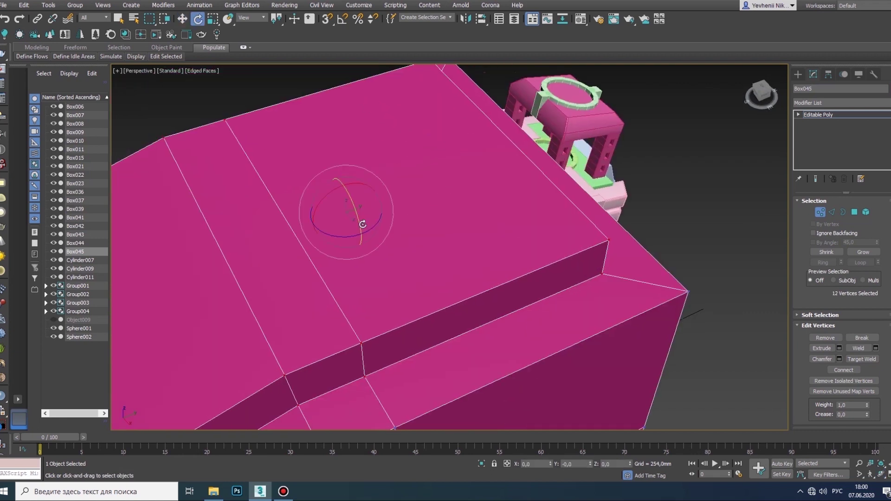
pyautogui.press('r')
pyautogui.scroll(3, 309, 299)
pyautogui.scroll(-6, 309, 298)
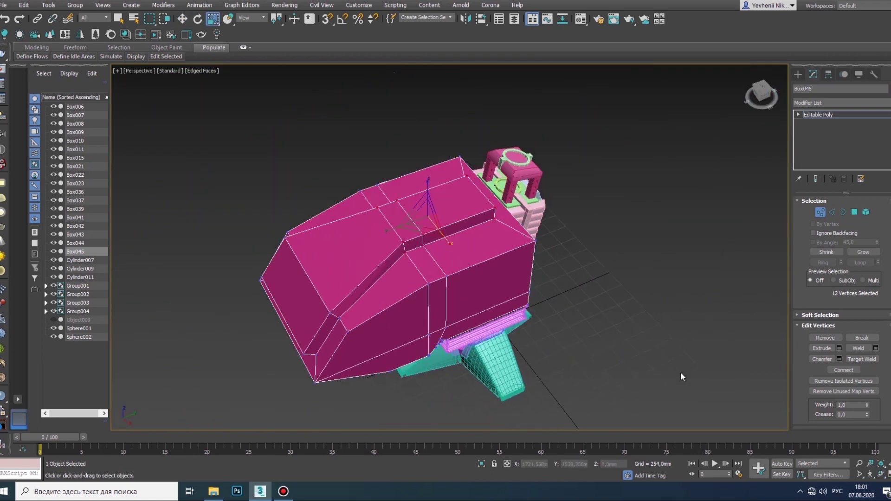
pyautogui.keyDown('alt'); pyautogui.moveTo(325, 278); pyautogui.dragTo(452, 275, button='middle'); pyautogui.keyUp('alt')
pyautogui.scroll(3, 452, 275)
# - Cut new edges into the plate's top, ending at a corner vertex
pyautogui.press('2')
pyautogui.hotkey('alt', 'c')
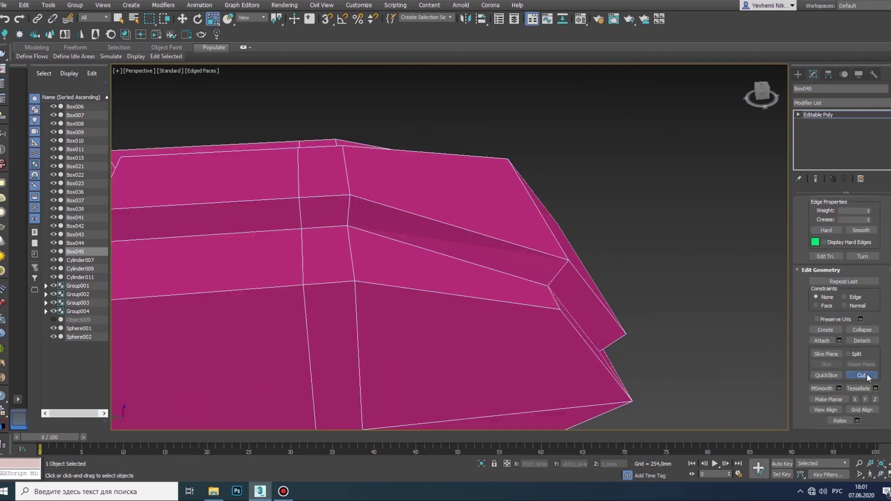
pyautogui.scroll(4, 470, 255)
pyautogui.scroll(3, 259, 205)
pyautogui.scroll(-4, 259, 204)
pyautogui.keyDown('alt'); pyautogui.moveTo(253, 203); pyautogui.dragTo(412, 254, button='middle'); pyautogui.keyUp('alt')
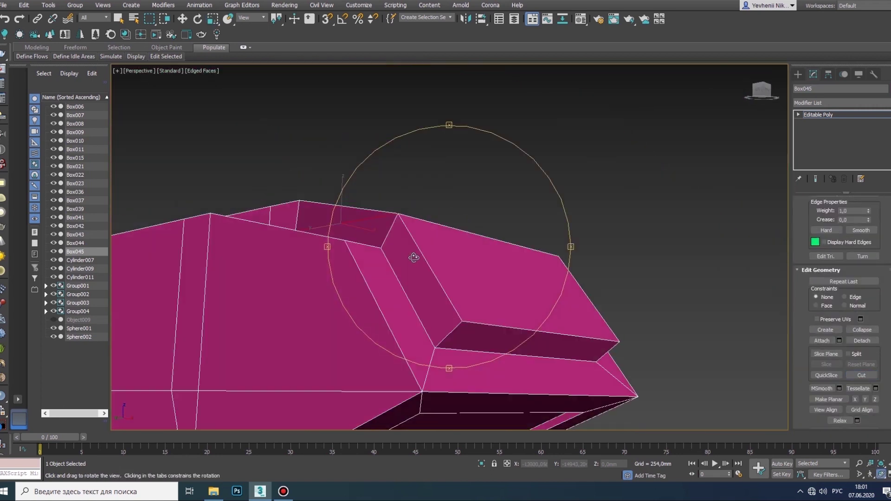
pyautogui.scroll(2, 464, 260)
pyautogui.scroll(3, 496, 254)
pyautogui.click(496, 255)
pyautogui.rightClick(496, 255)
pyautogui.scroll(-3, 496, 255)
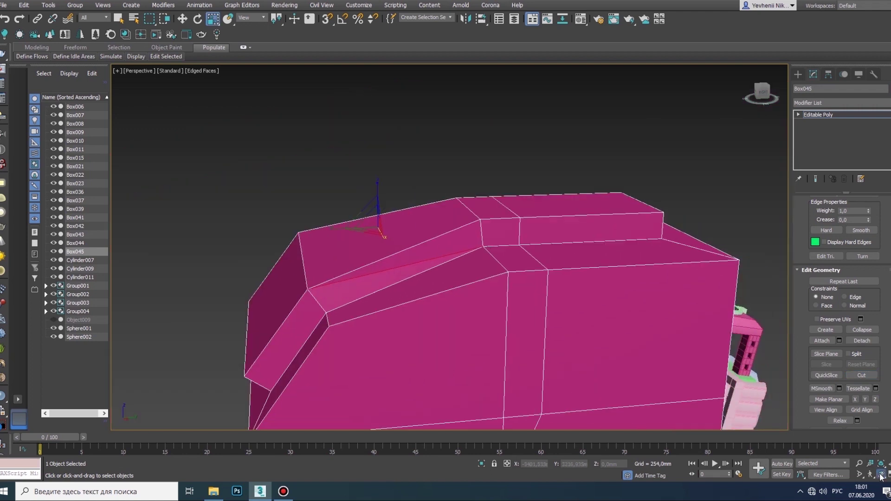
pyautogui.hotkey('alt', 'w')
# - Convert the new box Box046 to an editable poly and select its top face
pyautogui.scroll(-3, 265, 176)
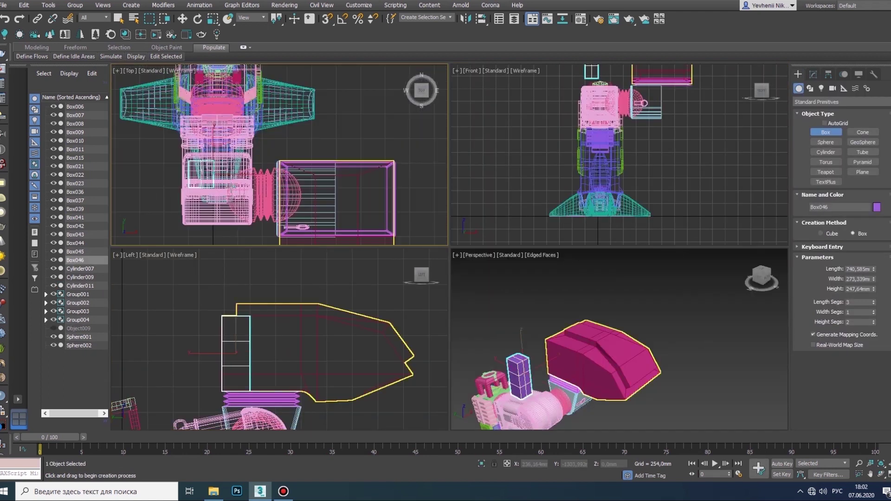
pyautogui.press('w')
pyautogui.scroll(3, 460, 290)
pyautogui.scroll(3, 510, 297)
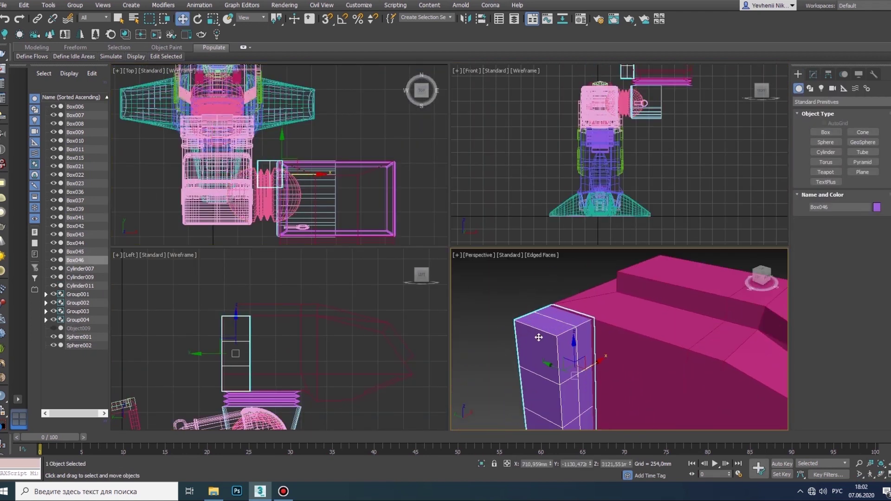
pyautogui.scroll(3, 520, 302)
pyautogui.scroll(2, 526, 304)
pyautogui.rightClick(527, 303)
pyautogui.click(813, 74)
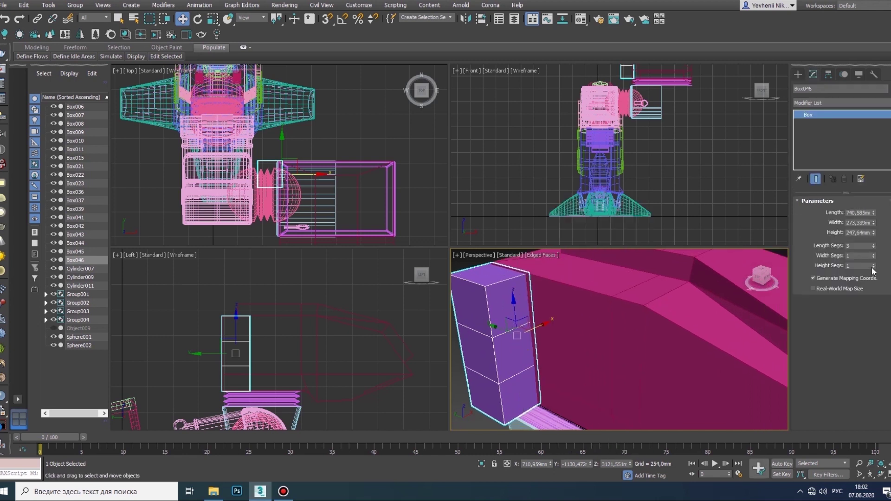
pyautogui.moveTo(524, 307); pyautogui.dragTo(538, 302, button='middle')
pyautogui.rightClick(520, 290)
pyautogui.click(567, 420)
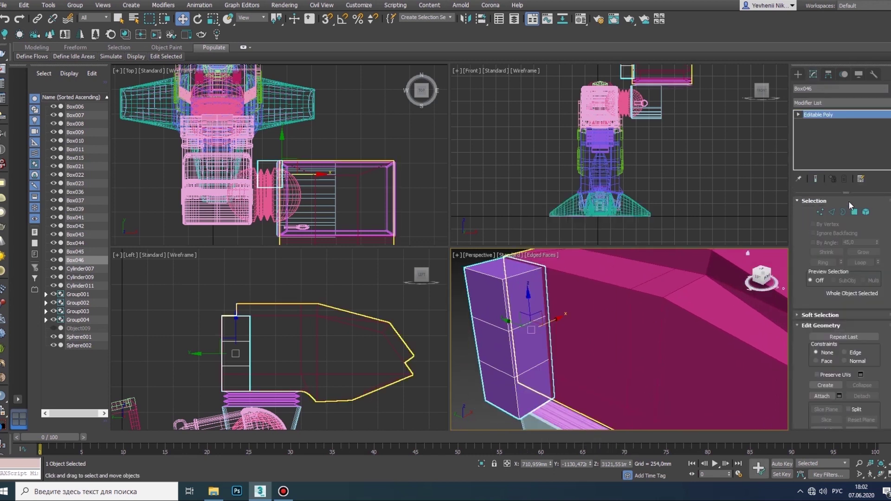
pyautogui.click(854, 212)
pyautogui.click(487, 273)
pyautogui.hotkey('alt', 'w')
pyautogui.hotkey('alt', 'w')
pyautogui.hotkey('alt', 'w')
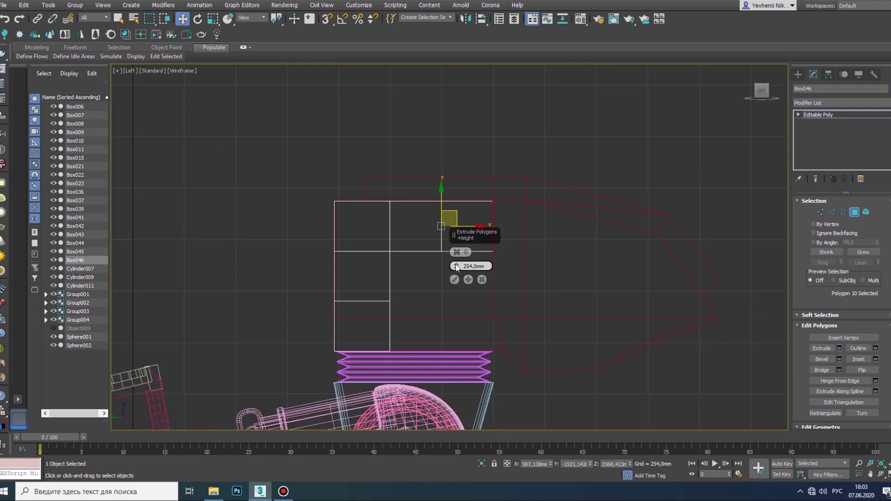
# - In the side view, lower Box046's top vertices so its top slopes along the plate
pyautogui.moveTo(572, 230); pyautogui.dragTo(548, 249, button='middle')
pyautogui.press('1')
pyautogui.moveTo(270, 193); pyautogui.dragTo(688, 233)
pyautogui.moveTo(441, 221); pyautogui.dragTo(446, 224)
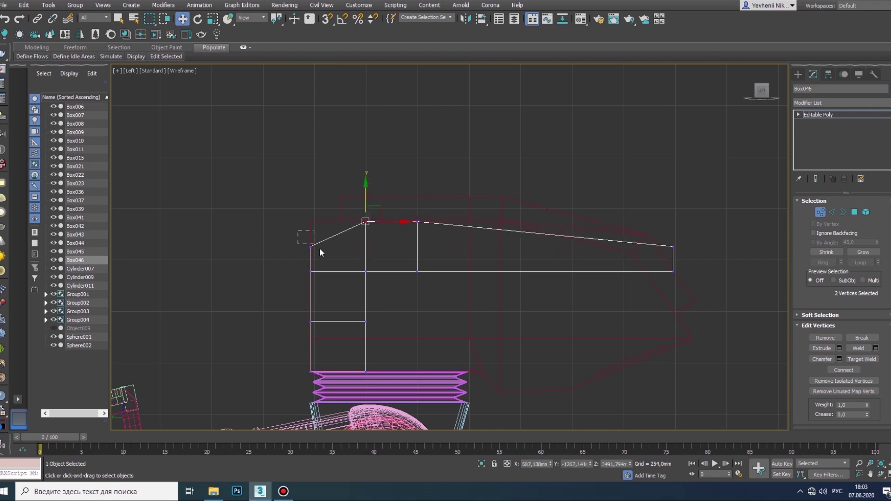
pyautogui.moveTo(298, 231); pyautogui.dragTo(319, 252)
pyautogui.scroll(3, 339, 233)
pyautogui.scroll(-3, 333, 181)
pyautogui.click(453, 223)
pyautogui.scroll(-1, 315, 260)
pyautogui.scroll(1, 267, 285)
pyautogui.hotkey('alt', 'w')
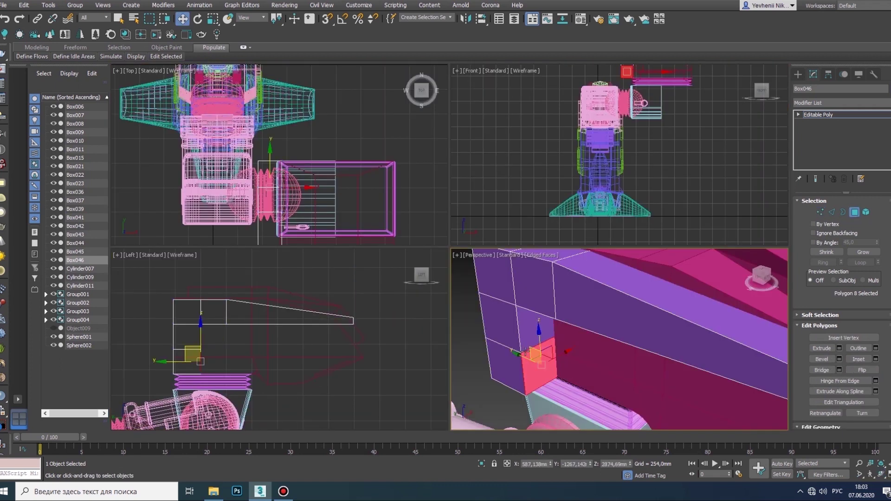
pyautogui.moveTo(517, 357); pyautogui.dragTo(511, 355, button='middle')
pyautogui.hotkey('alt', 'w')
# - Extrude the red face into a long bar alongside the magenta plate
pyautogui.click(839, 348)
pyautogui.scroll(-5, 450, 246)
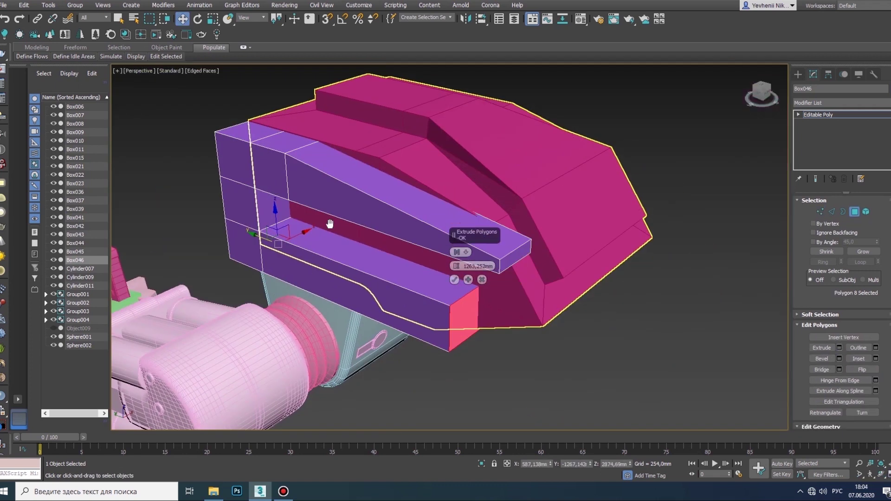
pyautogui.moveTo(456, 266); pyautogui.dragTo(447, 197)
pyautogui.click(454, 280)
# - Extrude the bar's two front faces a further 83,599mm
pyautogui.click(394, 316)
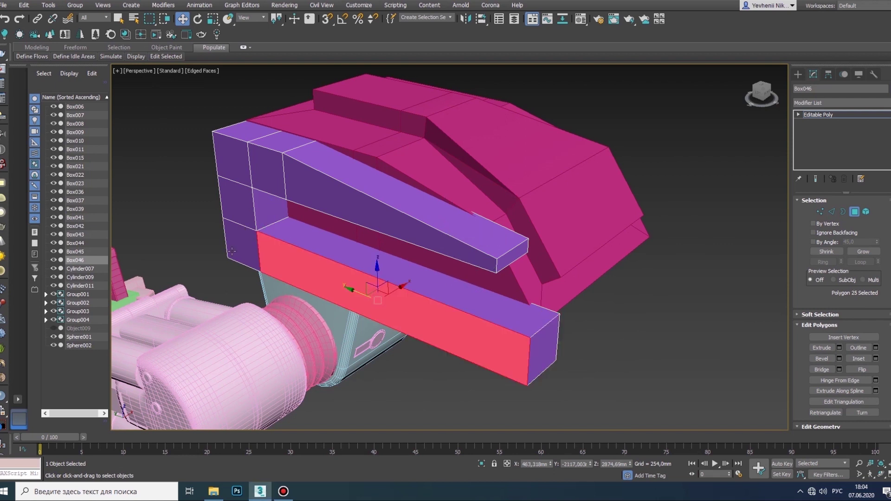
pyautogui.keyDown('ctrl'); pyautogui.click(235, 246); pyautogui.keyUp('ctrl')
pyautogui.click(839, 348)
pyautogui.moveTo(457, 266); pyautogui.dragTo(435, 14)
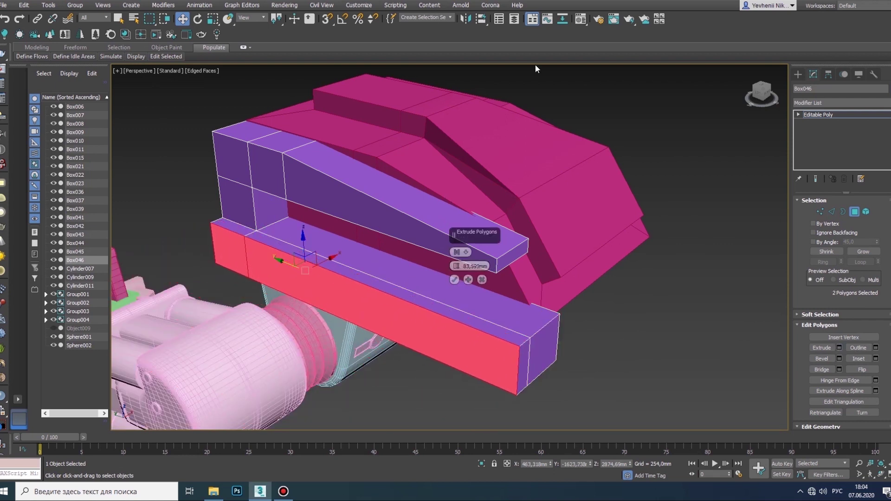
# - In the top view, move the bar's end vertices left along X
pyautogui.hotkey('alt', 'w')
pyautogui.hotkey('alt', 'w')
pyautogui.press('1')
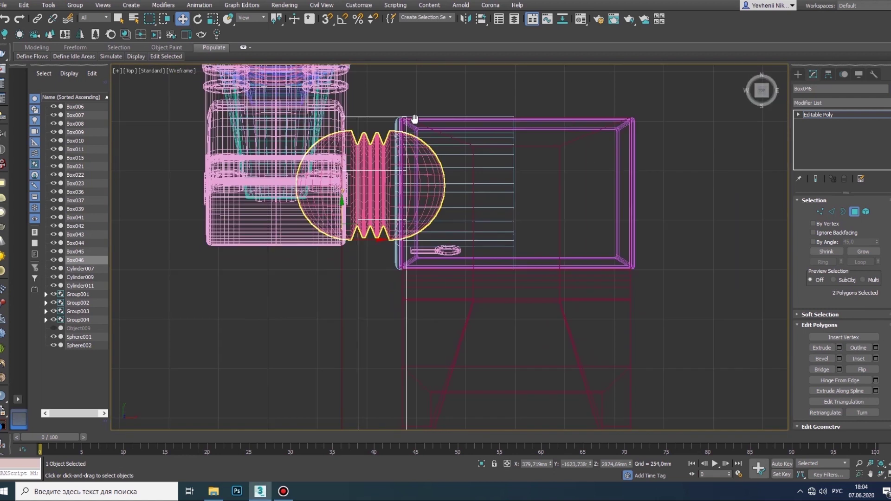
pyautogui.scroll(-3, 294, 184)
pyautogui.scroll(5, 333, 274)
pyautogui.moveTo(355, 277); pyautogui.dragTo(333, 277)
pyautogui.hotkey('alt', 'w')
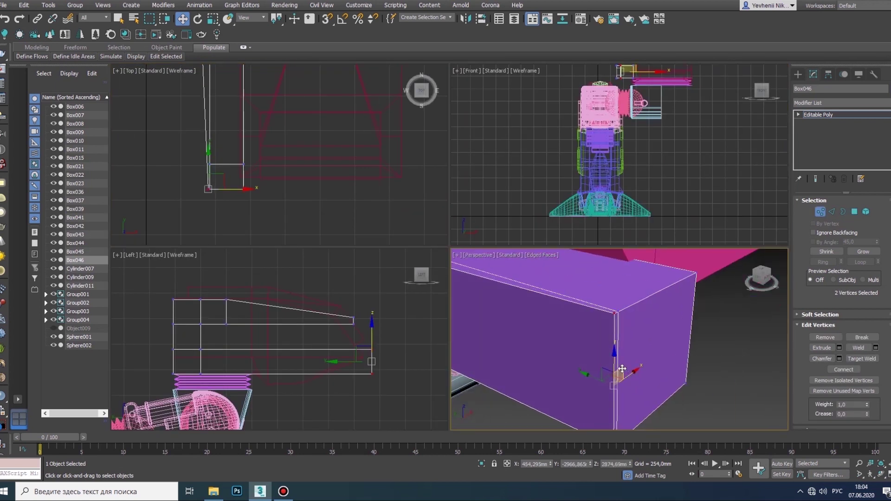
pyautogui.scroll(-5, 712, 410)
pyautogui.hotkey('alt', 'w')
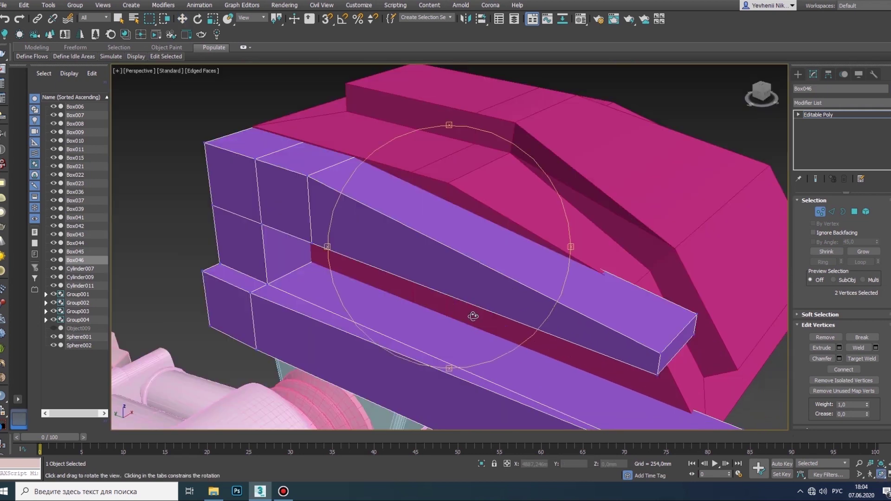
pyautogui.press('z')
pyautogui.press('2')
pyautogui.scroll(-3, 742, 409)
# - Chamfer the inner corner edge where the two purple bars meet
pyautogui.click(839, 368)
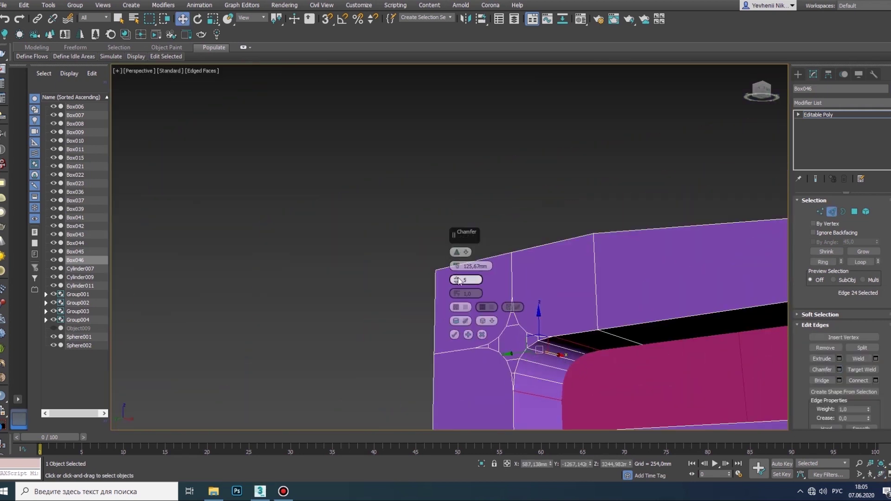
pyautogui.click(455, 334)
pyautogui.scroll(-3, 422, 294)
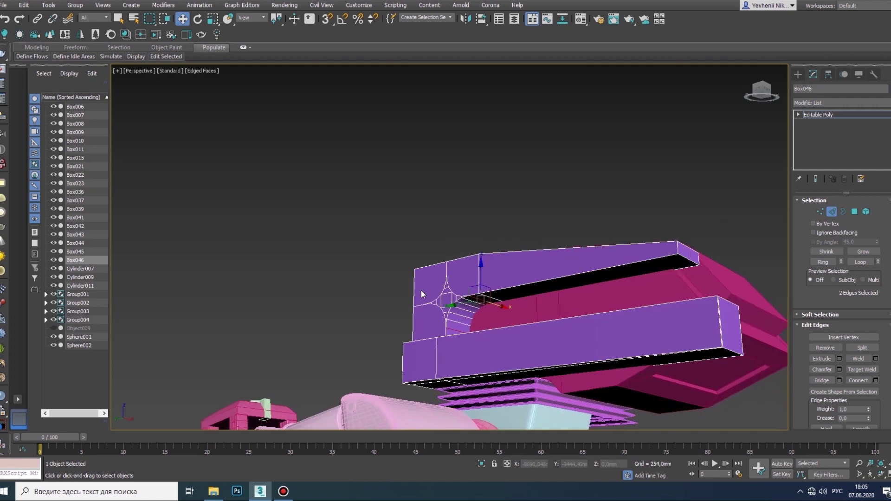
pyautogui.moveTo(425, 292)
pyautogui.keyDown('alt'); pyautogui.mouseDown(button='middle')
pyautogui.moveTo(476, 290)
pyautogui.moveTo(357, 168)
pyautogui.mouseUp(button='middle'); pyautogui.keyUp('alt')
pyautogui.scroll(3, 476, 290)
# - Select the single corner vertex at the upper bar's end
pyautogui.press('1')
pyautogui.click(476, 287)
pyautogui.scroll(-3, 324, 112)
pyautogui.click(548, 242)
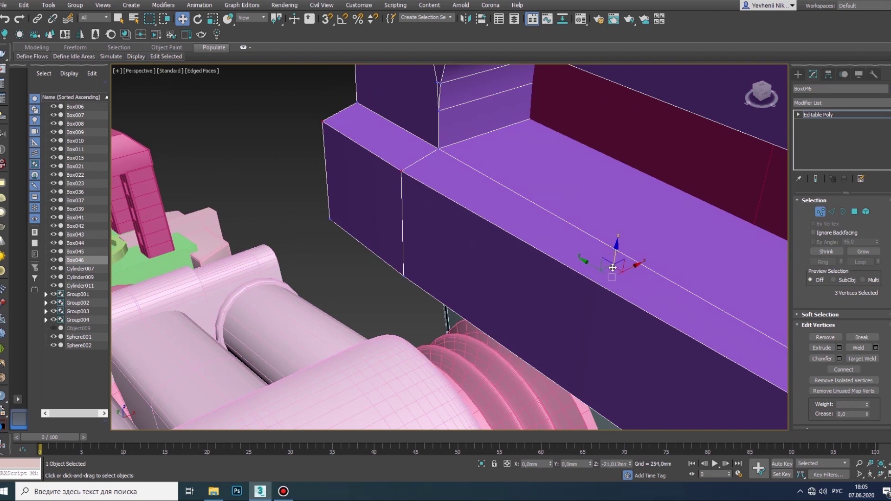
pyautogui.keyDown('alt'); pyautogui.moveTo(570, 260); pyautogui.dragTo(538, 340, button='middle'); pyautogui.keyUp('alt')
pyautogui.scroll(3, 447, 225)
pyautogui.scroll(-3, 447, 225)
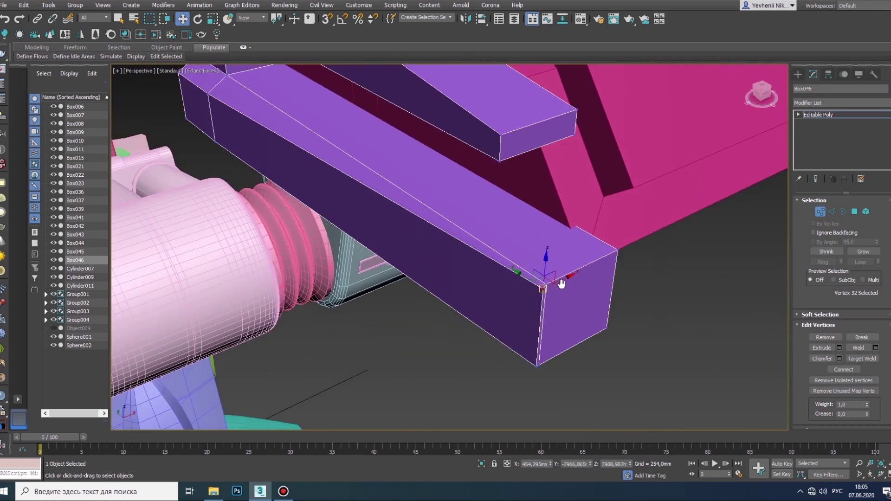
# - Orbit out to check the bar's end against the magenta body
pyautogui.keyDown('alt'); pyautogui.moveTo(563, 280); pyautogui.dragTo(405, 276, button='middle'); pyautogui.keyUp('alt')
pyautogui.press('4')
pyautogui.scroll(-2, 835, 362)
pyautogui.scroll(-3, 872, 380)
pyautogui.click(885, 475)
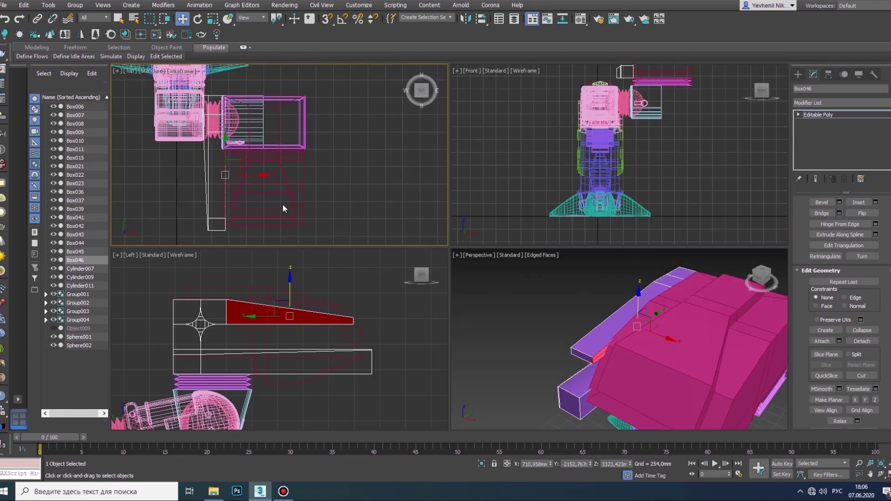
pyautogui.press('1')
# - In the maximized Left view, lower and fine-tune the upper bar's tip vertex
pyautogui.rightClick(315, 325)
pyautogui.hotkey('alt', 'w')
pyautogui.scroll(5, 314, 215)
pyautogui.scroll(2, 533, 290)
pyautogui.moveTo(542, 296); pyautogui.dragTo(477, 305, button='middle')
pyautogui.click(457, 218)
pyautogui.scroll(2, 461, 218)
pyautogui.moveTo(454, 185); pyautogui.dragTo(453, 216)
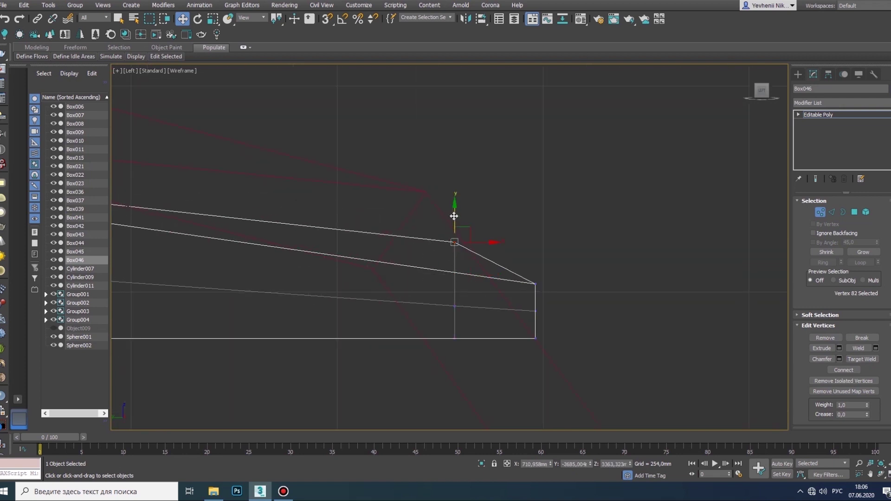
pyautogui.moveTo(452, 263); pyautogui.dragTo(294, 175, button='middle')
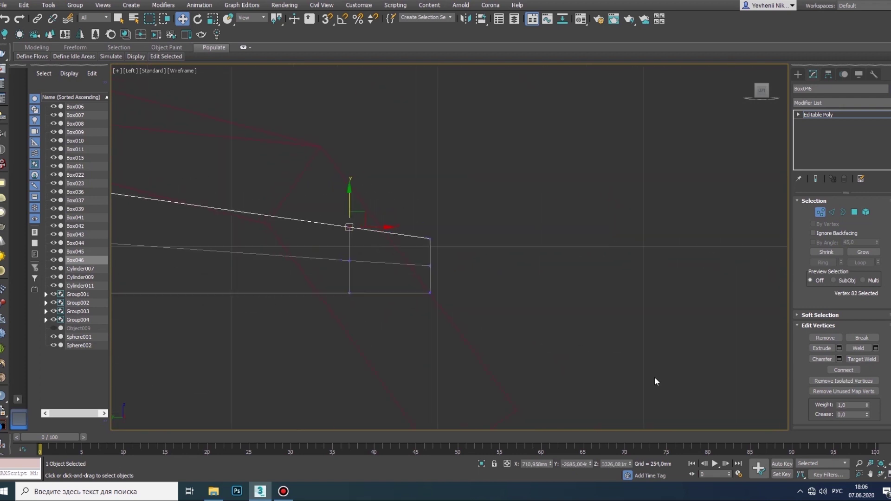
pyautogui.hotkey('alt', 'w')
# - Move the lower tip vertex so the bar's end sits flush against the magenta hood
pyautogui.scroll(4, 601, 358)
pyautogui.moveTo(600, 358); pyautogui.dragTo(528, 345, button='middle')
pyautogui.hotkey('alt', 'w')
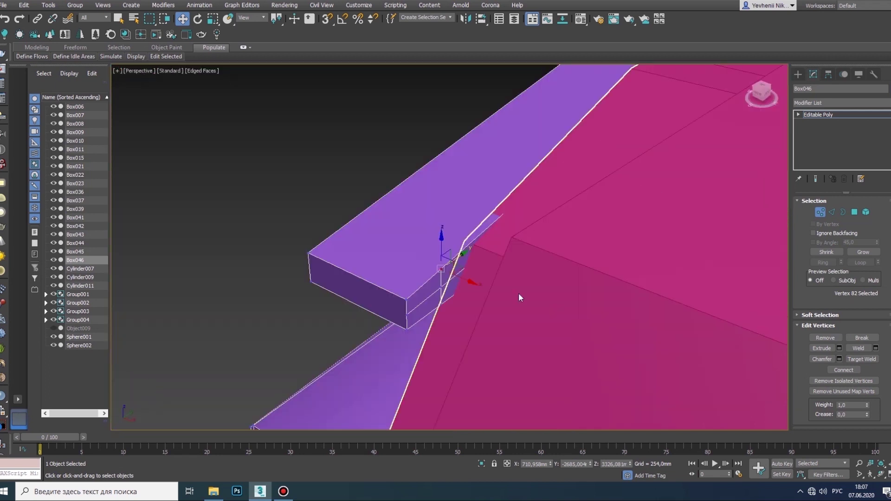
pyautogui.press('4')
pyautogui.click(820, 212)
pyautogui.hotkey('alt', 'w')
pyautogui.moveTo(288, 336); pyautogui.dragTo(311, 333, button='middle')
pyautogui.moveTo(250, 348); pyautogui.dragTo(297, 388)
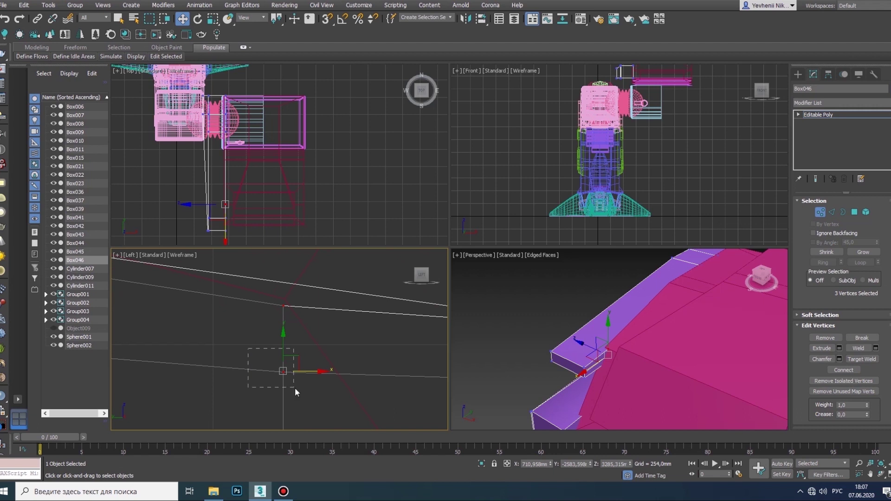
pyautogui.moveTo(287, 292); pyautogui.dragTo(317, 311)
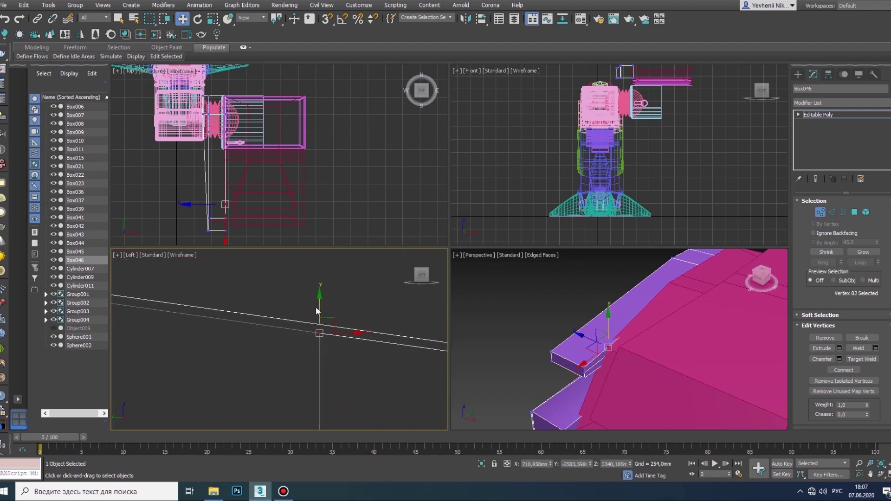
pyautogui.scroll(3, 580, 334)
pyautogui.press('4')
pyautogui.click(534, 336)
# - Extrude the two faces at the bar's tip outward into a block
pyautogui.keyDown('alt'); pyautogui.moveTo(534, 337); pyautogui.dragTo(557, 325, button='middle'); pyautogui.keyUp('alt')
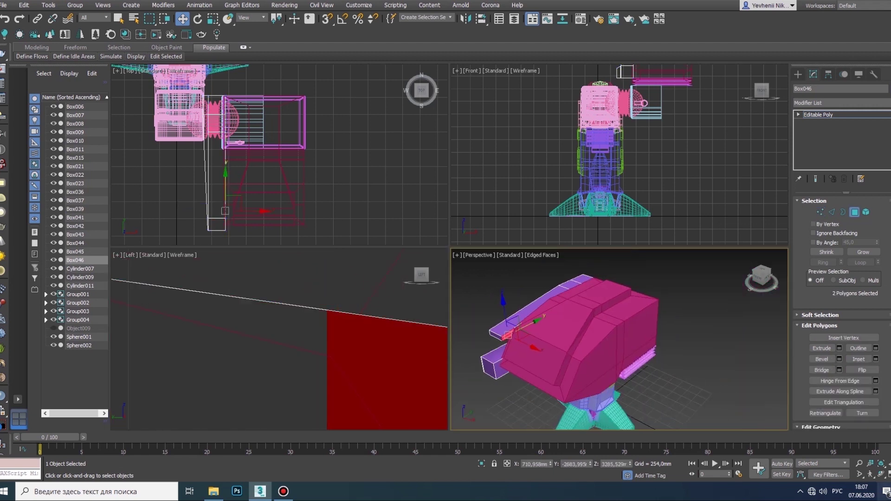
pyautogui.hotkey('alt', 'w')
pyautogui.scroll(3, 211, 246)
pyautogui.scroll(2, 211, 246)
pyautogui.click(839, 348)
pyautogui.moveTo(456, 266); pyautogui.dragTo(451, 242)
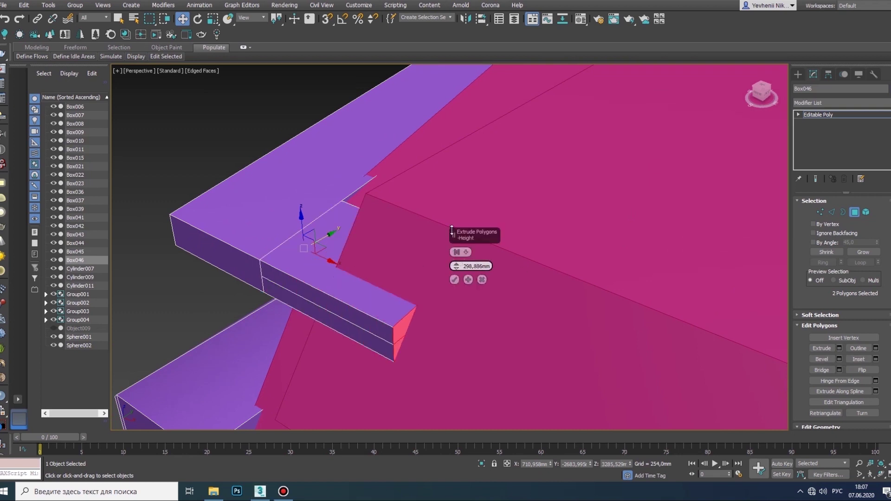
pyautogui.click(455, 281)
pyautogui.moveTo(455, 280)
pyautogui.keyDown('alt'); pyautogui.mouseDown(button='middle')
pyautogui.moveTo(506, 317)
pyautogui.moveTo(533, 279)
pyautogui.mouseUp(button='middle'); pyautogui.keyUp('alt')
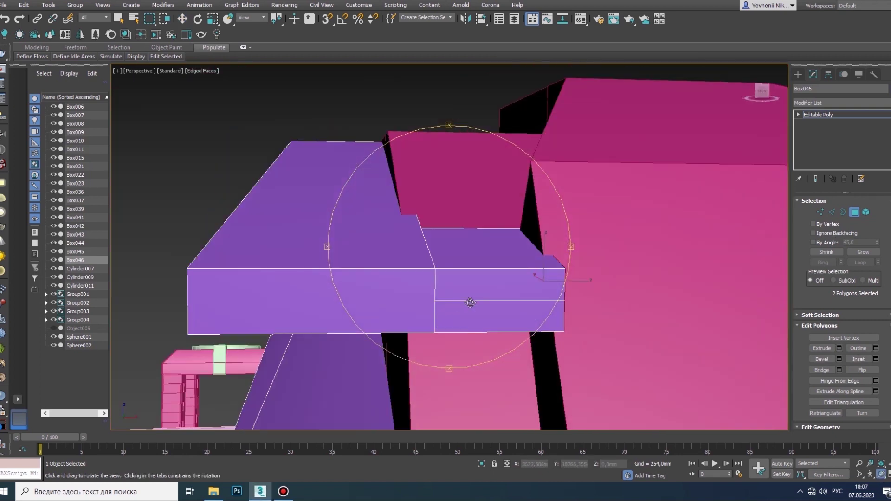
# - Inset the block's front face by 1,807 mm
pyautogui.click(409, 300)
pyautogui.click(875, 358)
pyautogui.moveTo(468, 273); pyautogui.dragTo(458, 271)
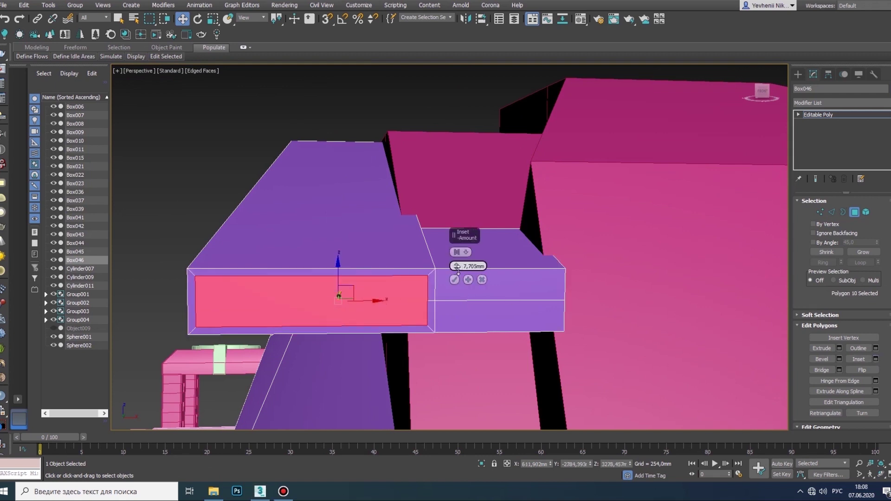
pyautogui.keyDown('alt'); pyautogui.moveTo(464, 288); pyautogui.dragTo(393, 275, button='middle'); pyautogui.keyUp('alt')
pyautogui.click(875, 359)
pyautogui.moveTo(463, 266); pyautogui.dragTo(457, 271)
# - Extrude the inset front face of the block
pyautogui.click(839, 348)
pyautogui.click(454, 279)
pyautogui.scroll(-5, 487, 273)
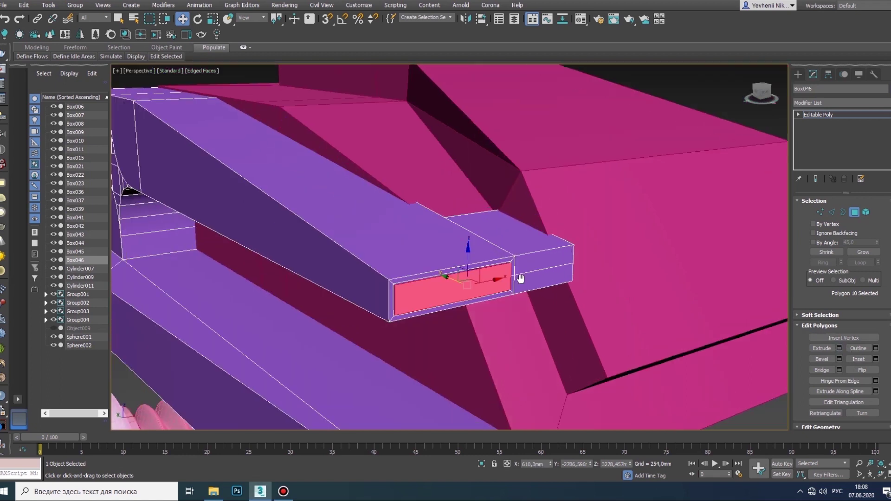
pyautogui.keyDown('alt'); pyautogui.moveTo(521, 279); pyautogui.dragTo(342, 298, button='middle'); pyautogui.keyUp('alt')
pyautogui.scroll(3, 232, 292)
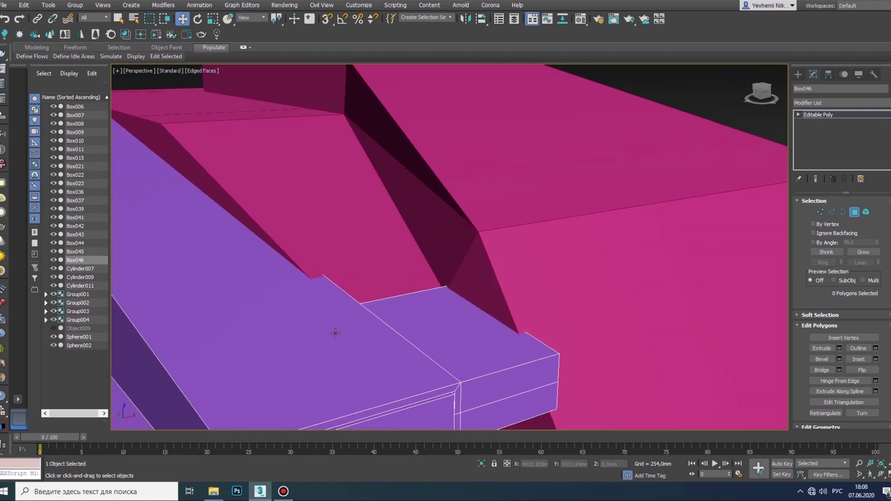
pyautogui.keyDown('alt'); pyautogui.moveTo(335, 332); pyautogui.dragTo(176, 297, button='middle'); pyautogui.keyUp('alt')
pyautogui.keyDown('alt'); pyautogui.moveTo(436, 308); pyautogui.dragTo(465, 298, button='middle'); pyautogui.keyUp('alt')
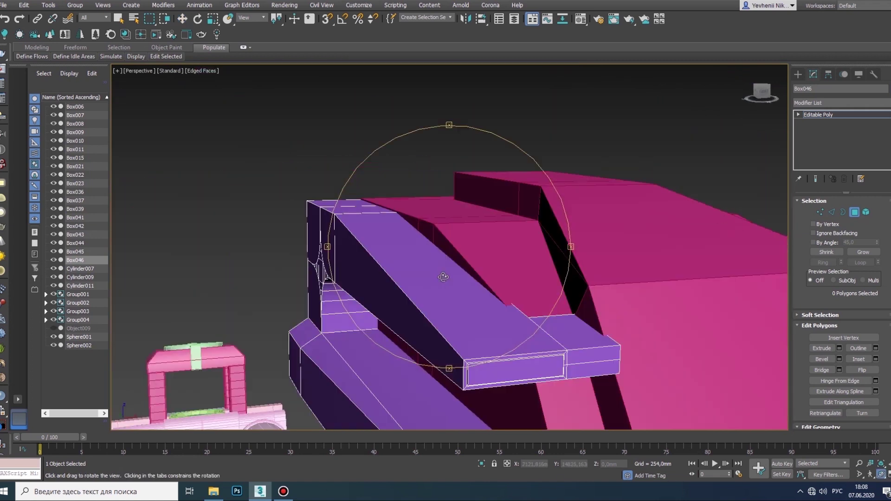
pyautogui.scroll(4, 466, 299)
# - Inset the lower bar's front face by 10,654 mm and extrude it
pyautogui.click(352, 231)
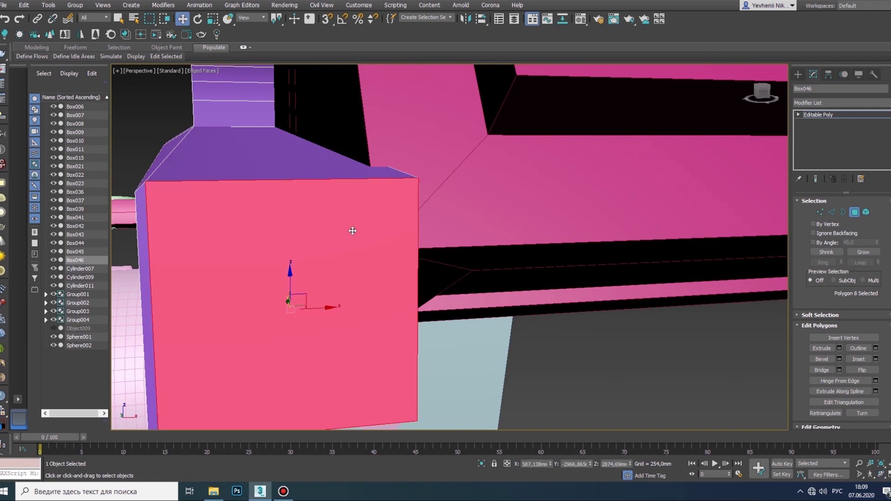
pyautogui.scroll(-3, 353, 230)
pyautogui.scroll(3, 418, 251)
pyautogui.moveTo(456, 269); pyautogui.dragTo(455, 266)
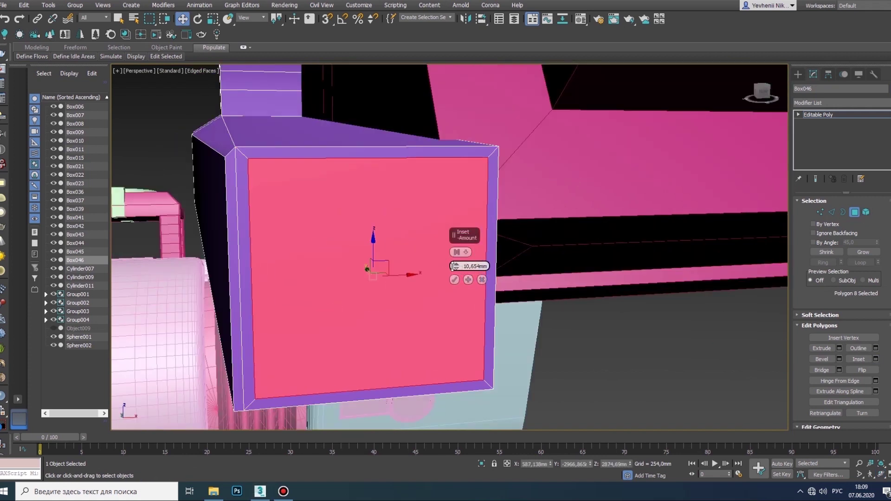
pyautogui.click(838, 348)
pyautogui.click(456, 277)
pyautogui.moveTo(460, 278)
pyautogui.keyDown('alt'); pyautogui.mouseDown(button='middle')
pyautogui.moveTo(476, 293)
pyautogui.moveTo(378, 255)
pyautogui.moveTo(408, 234)
pyautogui.moveTo(398, 318)
pyautogui.moveTo(336, 306)
pyautogui.moveTo(400, 231)
pyautogui.moveTo(408, 241)
pyautogui.mouseUp(button='middle'); pyautogui.keyUp('alt')
# - Begin cutting a new edge across the lower bar from its top edge
pyautogui.press('w')
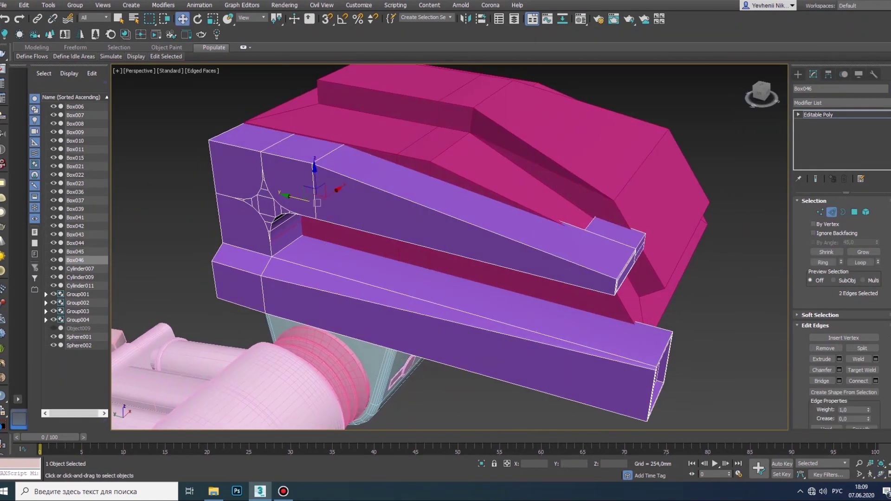
pyautogui.press('2')
pyautogui.scroll(-5, 869, 376)
pyautogui.click(861, 375)
pyautogui.scroll(5, 490, 244)
pyautogui.click(371, 408)
pyautogui.moveTo(371, 407)
pyautogui.keyDown('alt'); pyautogui.mouseDown(button='middle')
pyautogui.moveTo(354, 183)
pyautogui.moveTo(356, 315)
pyautogui.mouseUp(button='middle'); pyautogui.keyUp('alt')
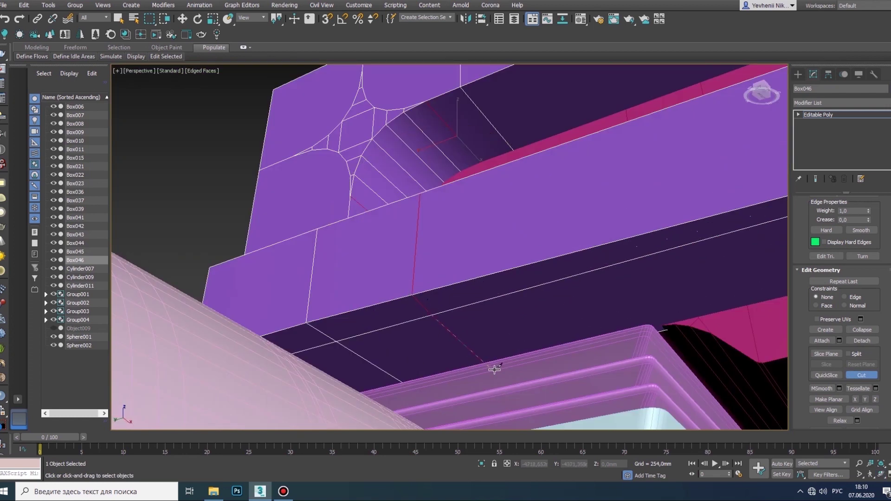
# - Switch to vertex editing and review the selected vertices in the Top view
pyautogui.press('1')
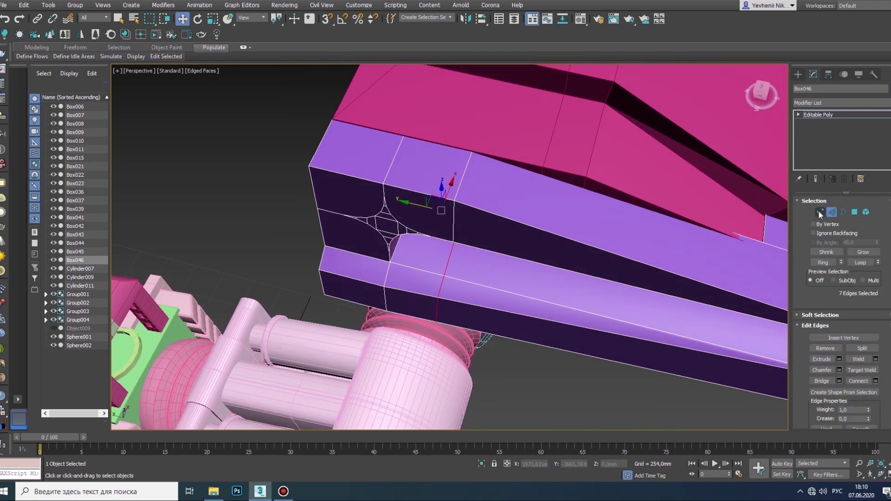
pyautogui.hotkey('alt', 'w')
pyautogui.scroll(3, 278, 153)
pyautogui.hotkey('alt', 'w')
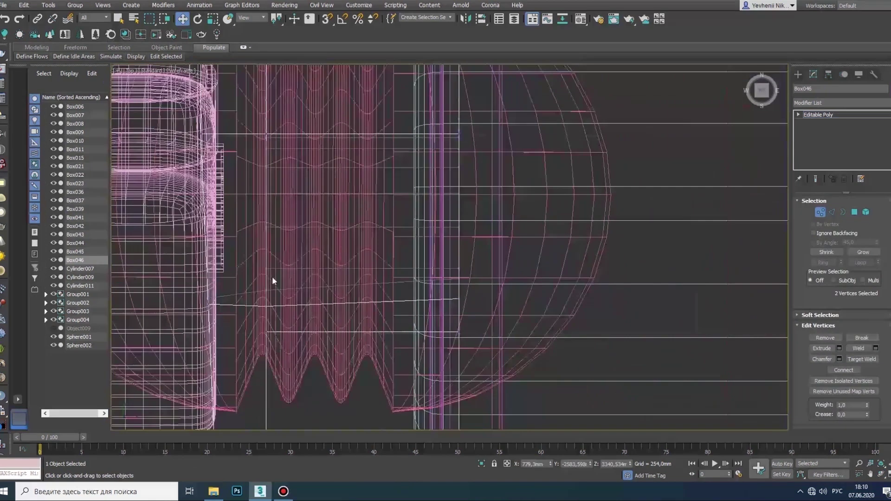
pyautogui.scroll(3, 557, 331)
pyautogui.scroll(-3, 541, 297)
pyautogui.scroll(4, 243, 280)
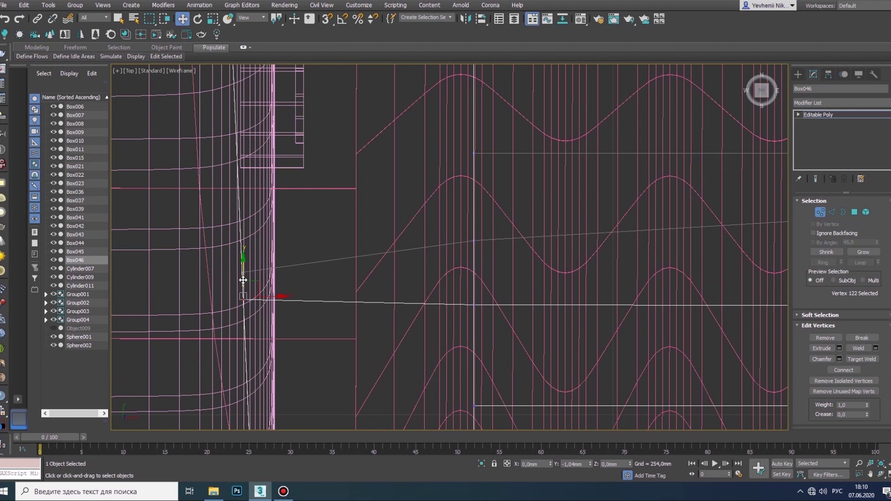
pyautogui.hotkey('alt', 'w')
pyautogui.scroll(3, 305, 369)
pyautogui.scroll(3, 306, 370)
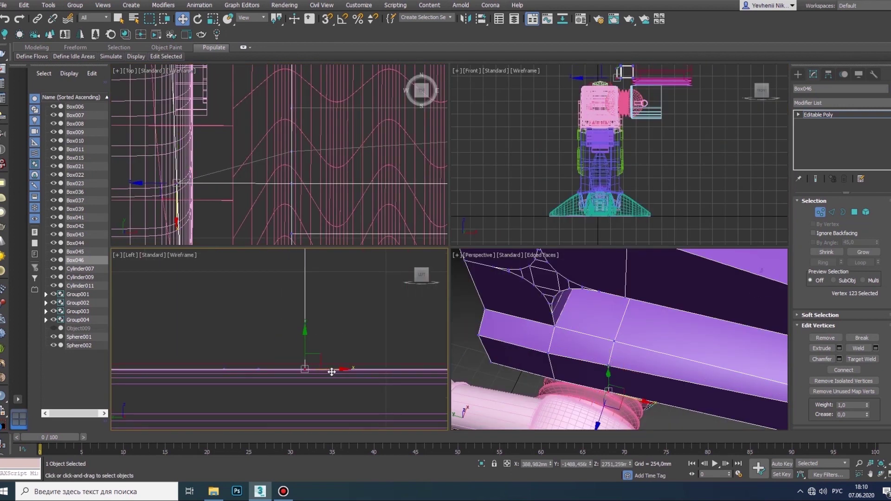
# - Slide the two selected vertices along the cannon housing in the Top view
pyautogui.keyDown('alt'); pyautogui.moveTo(487, 373); pyautogui.dragTo(544, 375, button='middle'); pyautogui.keyUp('alt')
pyautogui.hotkey('alt', 'w')
pyautogui.keyDown('alt'); pyautogui.moveTo(609, 333); pyautogui.dragTo(477, 328, button='middle'); pyautogui.keyUp('alt')
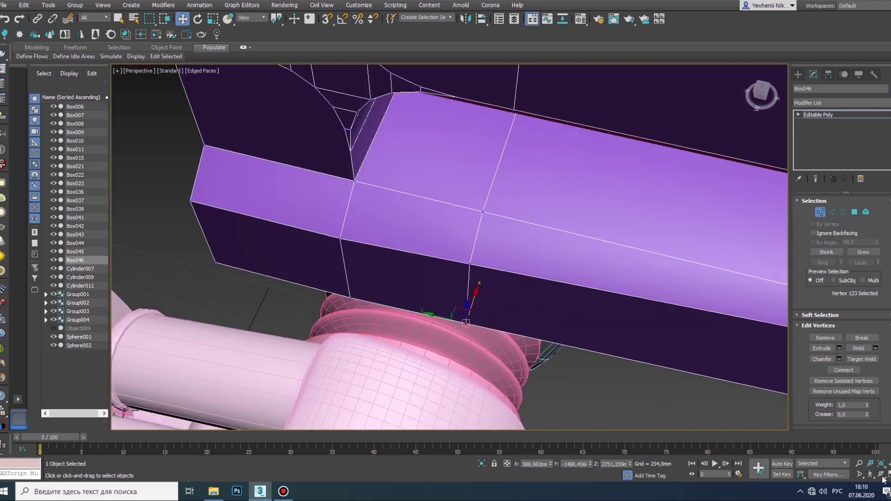
pyautogui.press('w')
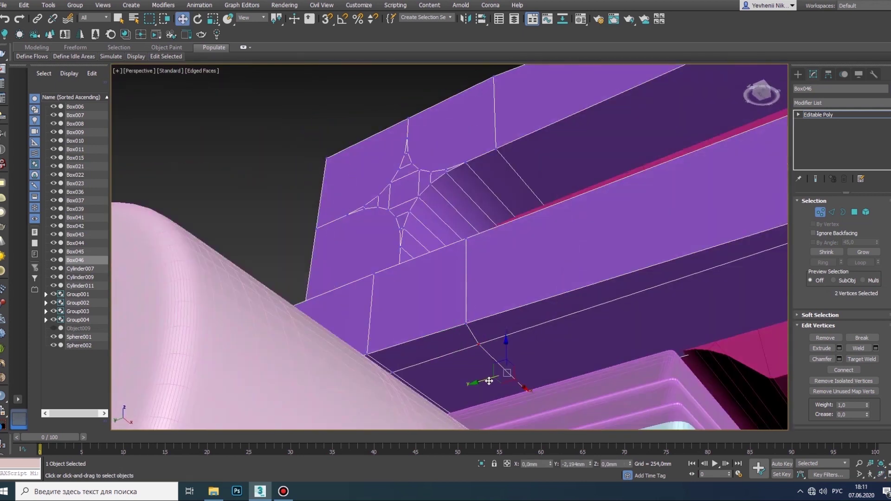
pyautogui.hotkey('alt', 'w')
pyautogui.moveTo(155, 153); pyautogui.dragTo(187, 188, button='middle')
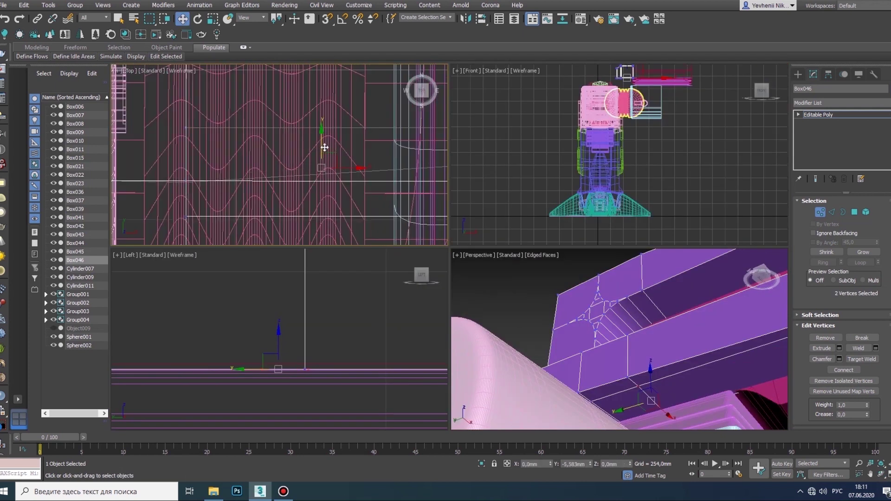
pyautogui.moveTo(324, 146)
pyautogui.mouseDown()
pyautogui.moveTo(300, 162)
pyautogui.moveTo(351, 170)
pyautogui.mouseUp()
pyautogui.middleClick(643, 371)
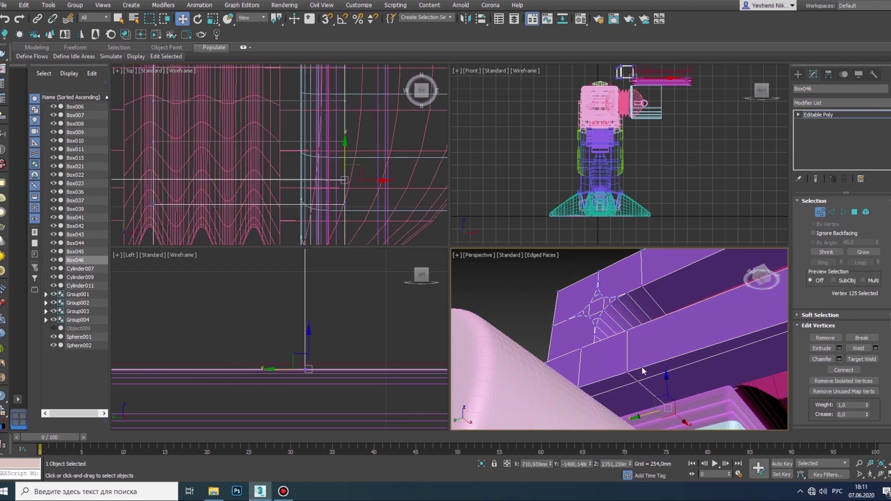
pyautogui.hotkey('alt', 'w')
pyautogui.moveTo(477, 254)
pyautogui.keyDown('alt'); pyautogui.mouseDown(button='middle')
pyautogui.moveTo(460, 283)
pyautogui.moveTo(358, 308)
pyautogui.mouseUp(button='middle'); pyautogui.keyUp('alt')
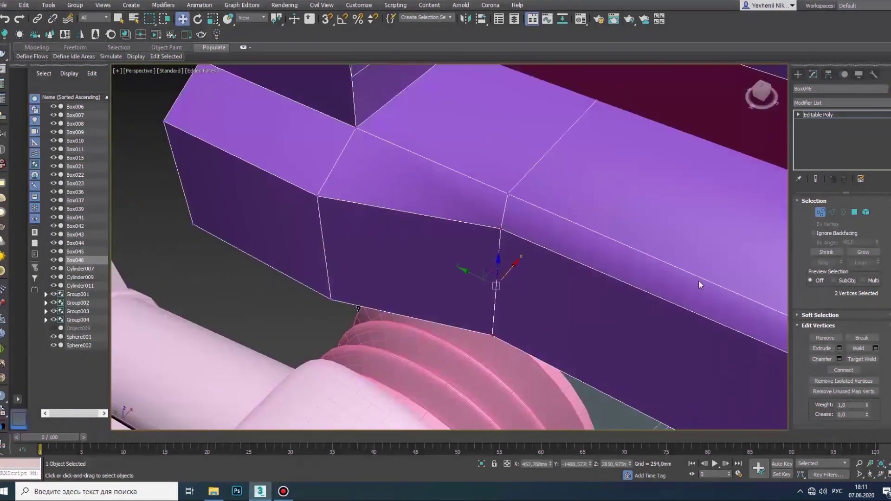
# - Cut new edges into the side of the cannon housing
pyautogui.press('2')
pyautogui.scroll(-5, 859, 371)
pyautogui.click(867, 404)
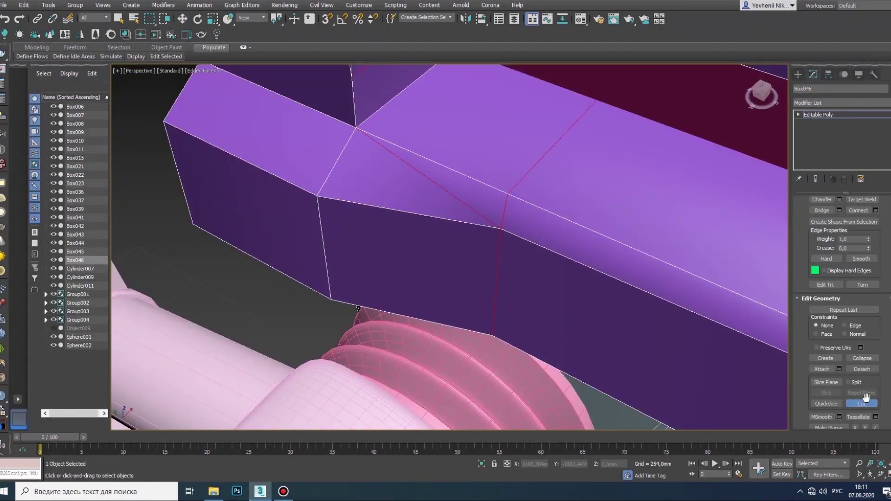
pyautogui.press('w')
pyautogui.scroll(-3, 388, 239)
pyautogui.scroll(4, 525, 269)
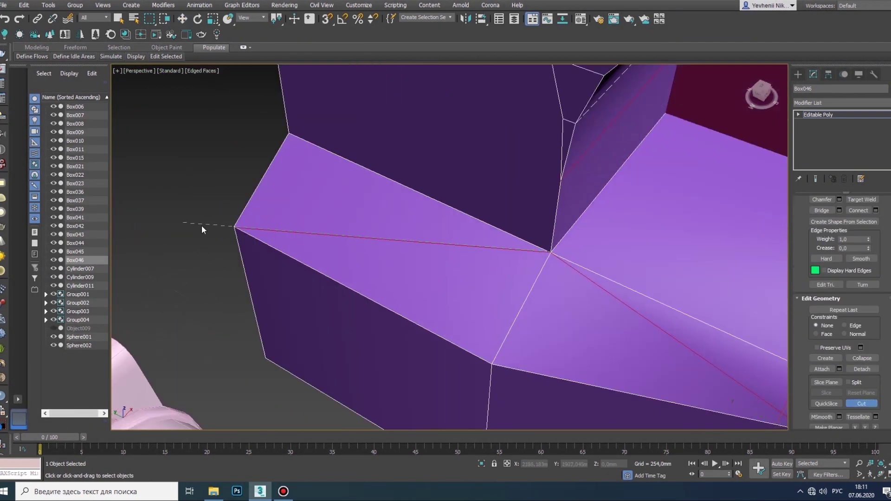
pyautogui.scroll(-4, 687, 311)
pyautogui.moveTo(577, 302)
pyautogui.keyDown('alt'); pyautogui.mouseDown(button='middle')
pyautogui.moveTo(565, 258)
pyautogui.moveTo(402, 270)
pyautogui.moveTo(418, 260)
pyautogui.mouseUp(button='middle'); pyautogui.keyUp('alt')
pyautogui.scroll(4, 402, 270)
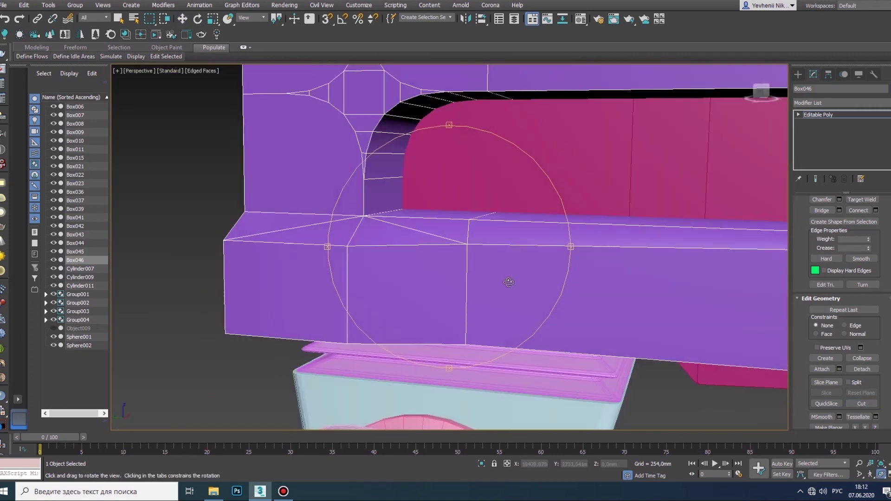
pyautogui.hotkey('alt', 'w')
# - Inset the housing's rectangular side face and recess it -28.312 mm inward
pyautogui.press('1')
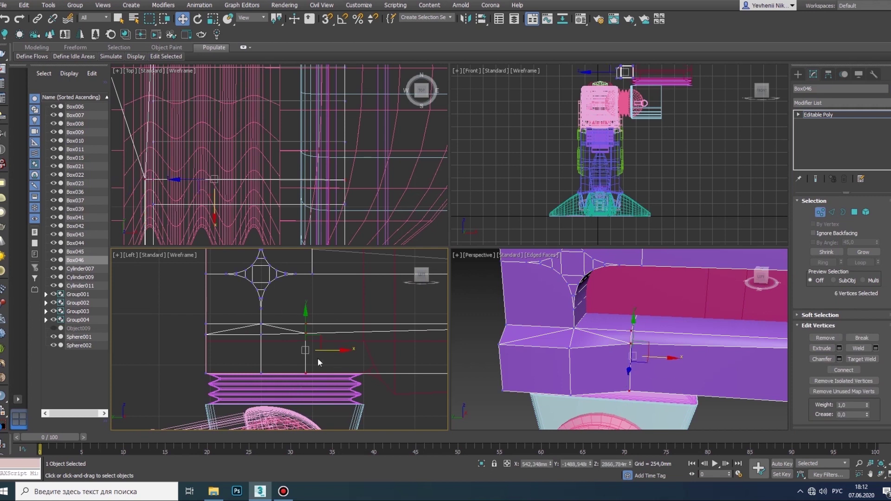
pyautogui.scroll(-2, 480, 353)
pyautogui.press('4')
pyautogui.click(498, 353)
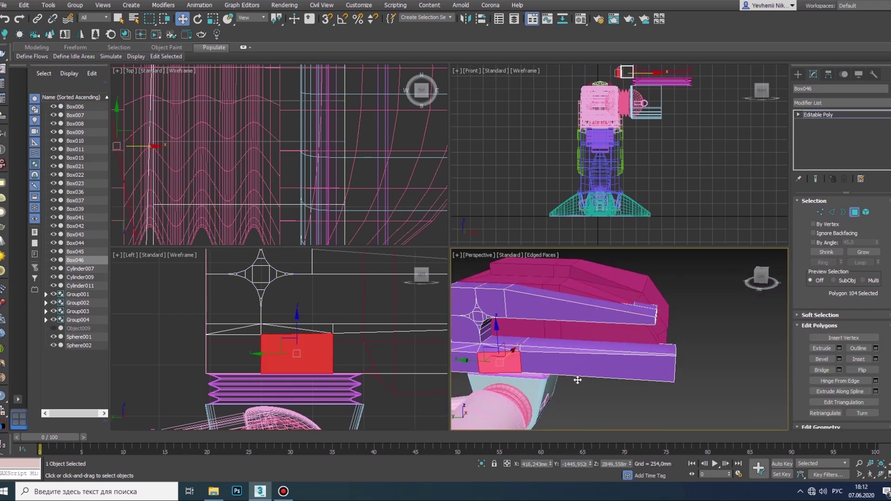
pyautogui.hotkey('alt', 'w')
pyautogui.keyDown('alt'); pyautogui.moveTo(499, 352); pyautogui.dragTo(418, 279, button='middle'); pyautogui.keyUp('alt')
pyautogui.scroll(4, 418, 279)
pyautogui.click(876, 359)
pyautogui.moveTo(483, 235); pyautogui.dragTo(482, 223)
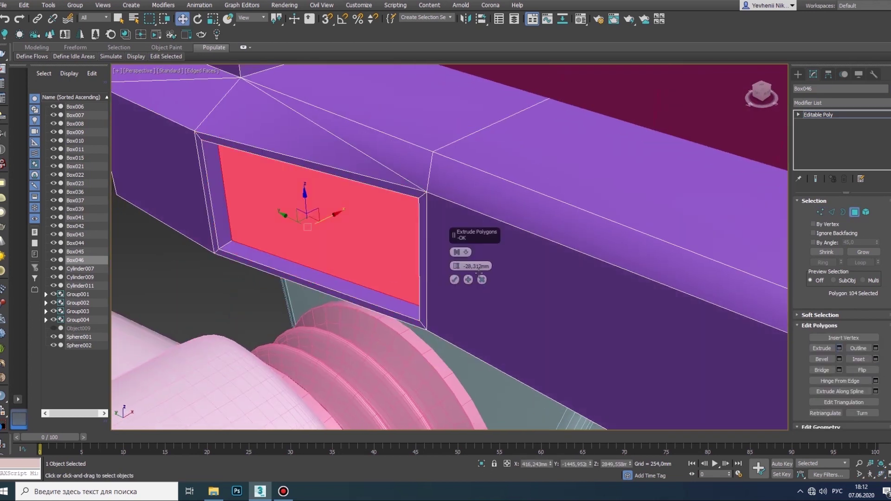
pyautogui.click(457, 265)
pyautogui.scroll(-5, 503, 349)
pyautogui.moveTo(455, 306)
pyautogui.keyDown('alt'); pyautogui.mouseDown(button='middle')
pyautogui.moveTo(238, 189)
pyautogui.moveTo(533, 249)
pyautogui.moveTo(179, 139)
pyautogui.moveTo(465, 276)
pyautogui.mouseUp(button='middle'); pyautogui.keyUp('alt')
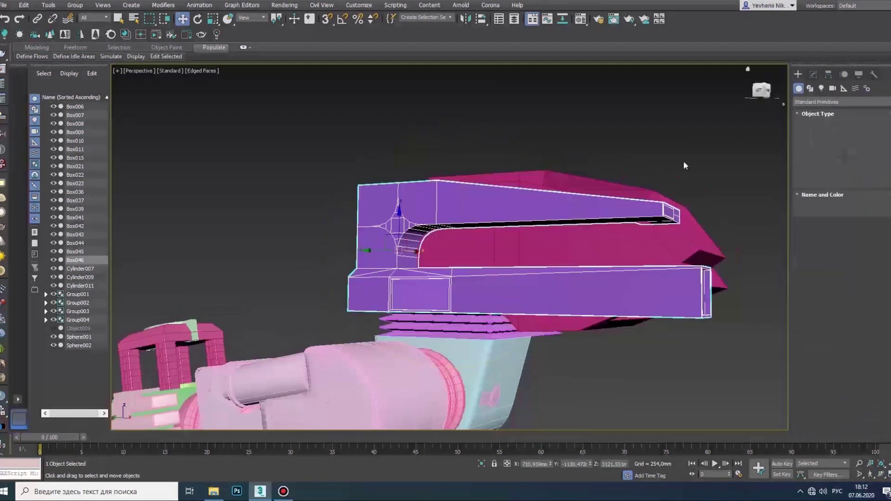
# - Select the slanted rail Box075 and adjust its vertices in the Left view
pyautogui.hotkey('alt', 'w')
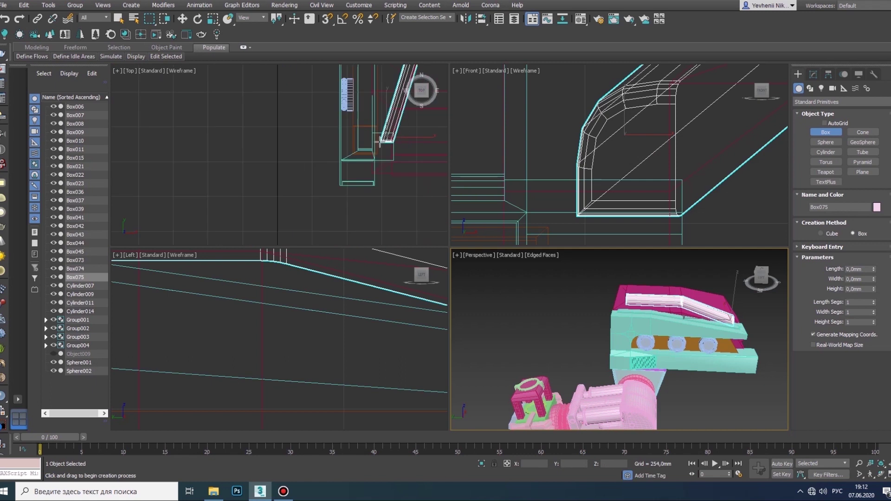
pyautogui.moveTo(158, 268); pyautogui.dragTo(220, 317, button='middle')
pyautogui.click(814, 75)
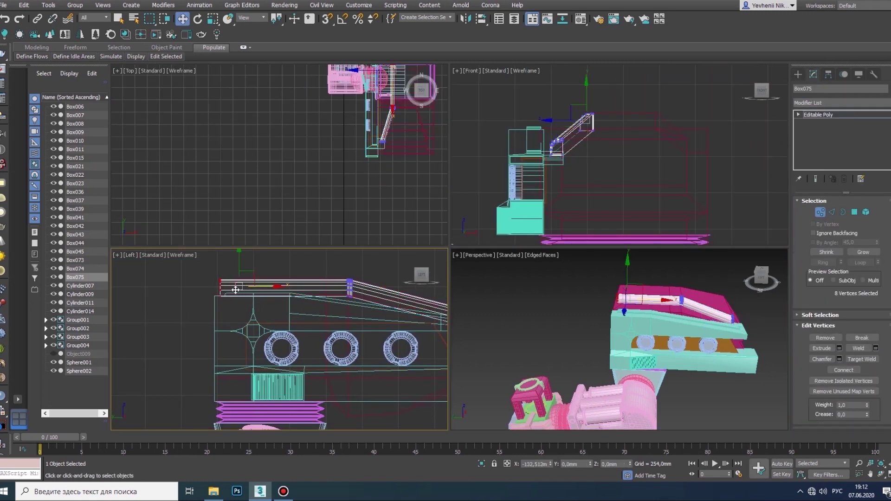
pyautogui.moveTo(237, 290); pyautogui.dragTo(254, 278, button='middle')
# - Draw a new box Box076, about 901.785 × 1196.15 mm, in front of the cannon
pyautogui.click(798, 75)
pyautogui.click(825, 132)
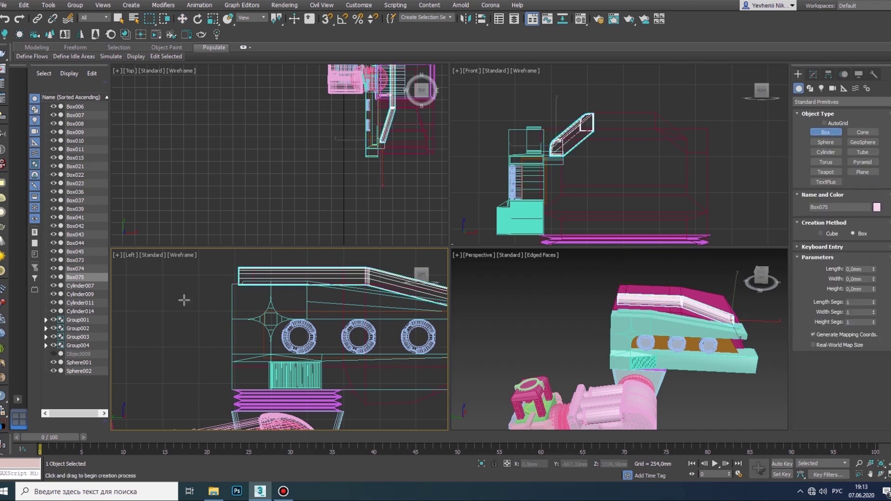
pyautogui.hotkey('alt', 'w')
pyautogui.scroll(-3, 193, 201)
pyautogui.moveTo(191, 202); pyautogui.dragTo(313, 292)
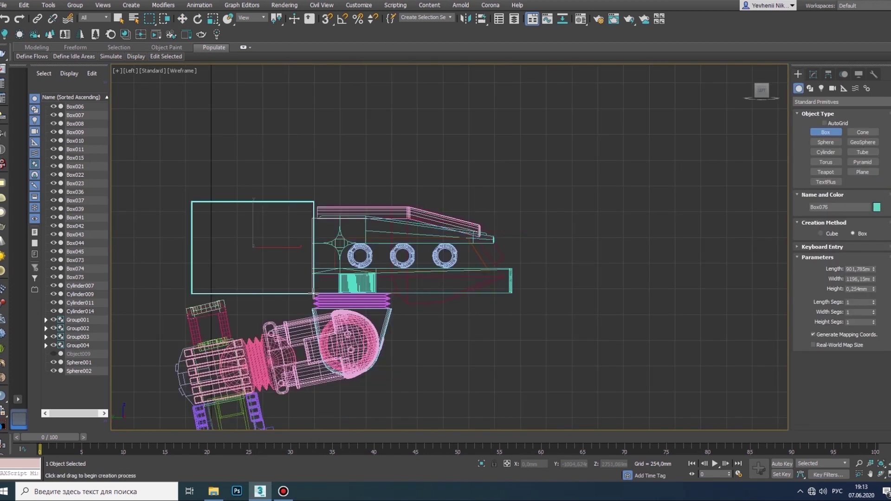
# - Convert the new box to Editable Poly and orbit the Perspective view around it
pyautogui.rightClick(288, 230)
pyautogui.click(369, 297)
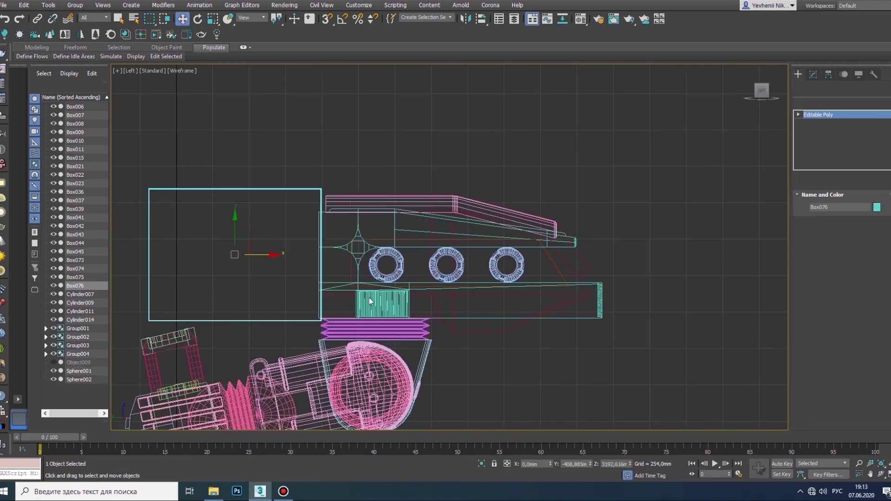
pyautogui.scroll(2, 297, 205)
pyautogui.hotkey('alt', 'w')
pyautogui.scroll(2, 278, 153)
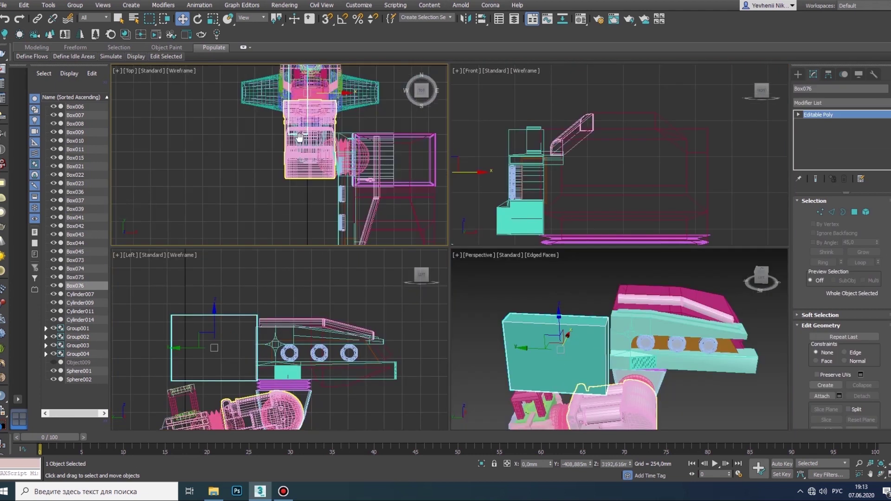
pyautogui.scroll(2, 278, 153)
pyautogui.hotkey('ctrl', 'r')
pyautogui.hotkey('alt', 'w')
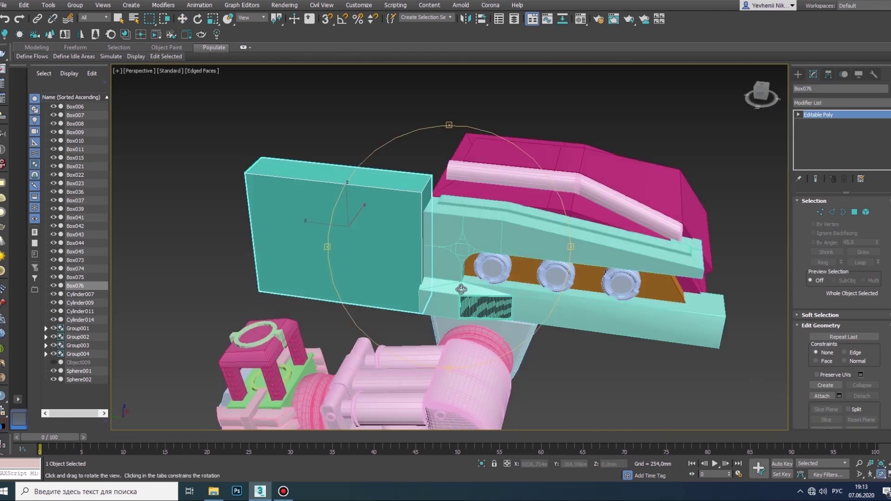
pyautogui.scroll(4, 468, 285)
pyautogui.moveTo(467, 286)
pyautogui.mouseDown()
pyautogui.moveTo(398, 253)
pyautogui.moveTo(380, 195)
pyautogui.mouseUp()
pyautogui.press('Escape')
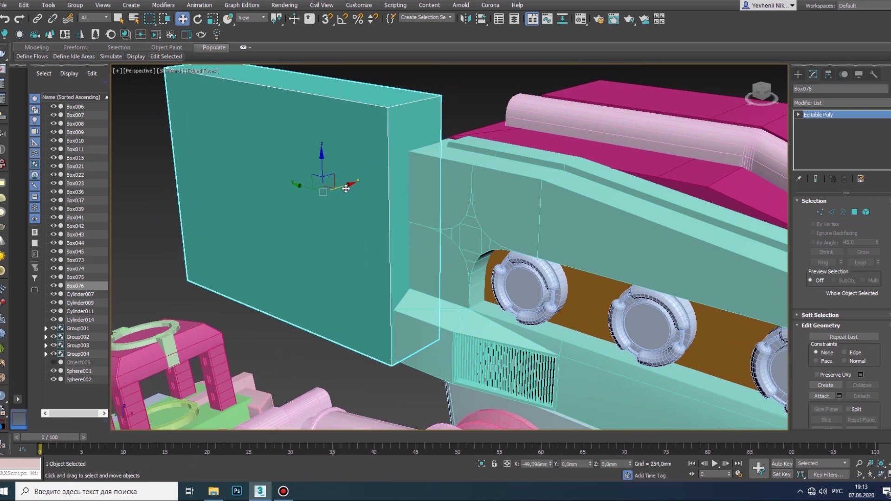
pyautogui.scroll(-2, 410, 220)
# - In Vertex mode, select the block's top vertices and drag them down
pyautogui.press('1')
pyautogui.scroll(5, 452, 185)
pyautogui.keyDown('ctrl'); pyautogui.click(129, 109); pyautogui.keyUp('ctrl')
pyautogui.scroll(-4, 259, 102)
pyautogui.moveTo(246, 76); pyautogui.dragTo(286, 114, button='middle')
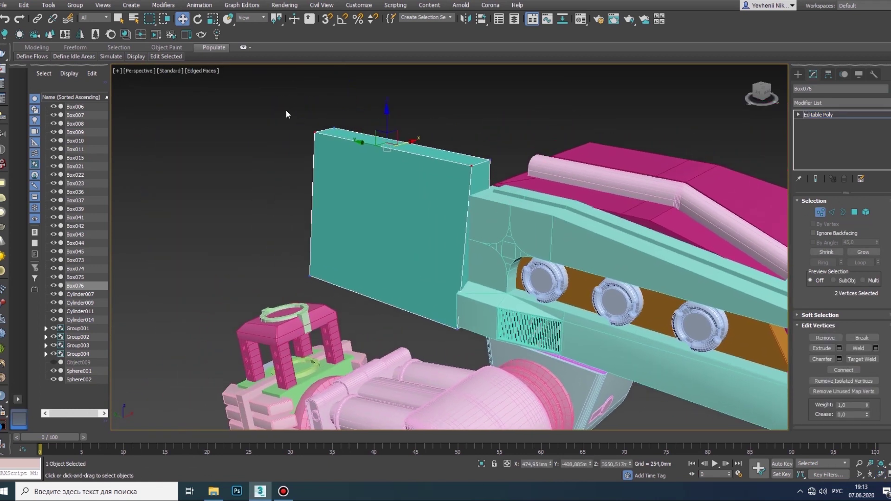
pyautogui.keyDown('ctrl'); pyautogui.click(491, 160); pyautogui.keyUp('ctrl')
pyautogui.moveTo(395, 121); pyautogui.dragTo(394, 141)
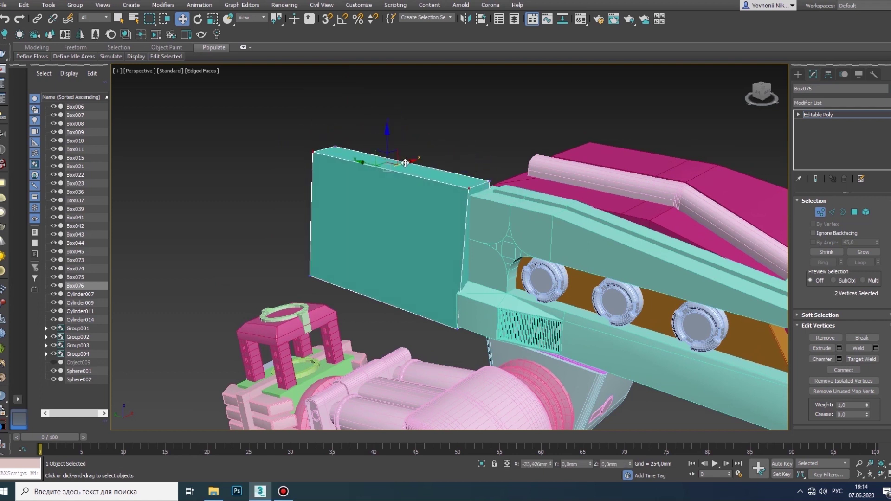
pyautogui.moveTo(427, 268); pyautogui.dragTo(392, 241, button='middle')
pyautogui.scroll(4, 418, 175)
# - Chamfer the block's selected top edge in Edge mode
pyautogui.press('2')
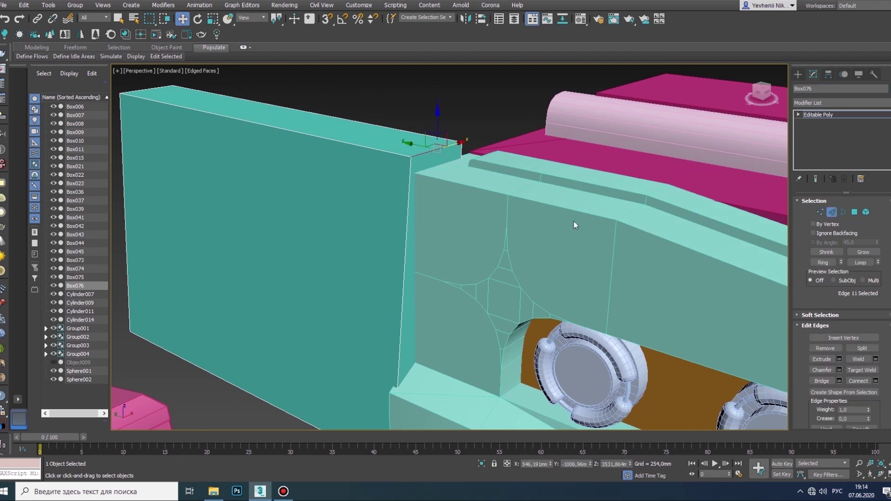
pyautogui.hotkey('ctrl', 'shift', 'c')
pyautogui.click(455, 334)
pyautogui.scroll(5, 390, 206)
# - Chamfer another corner edge by about 40.146 mm, then select a further edge
pyautogui.click(839, 369)
pyautogui.scroll(-5, 456, 268)
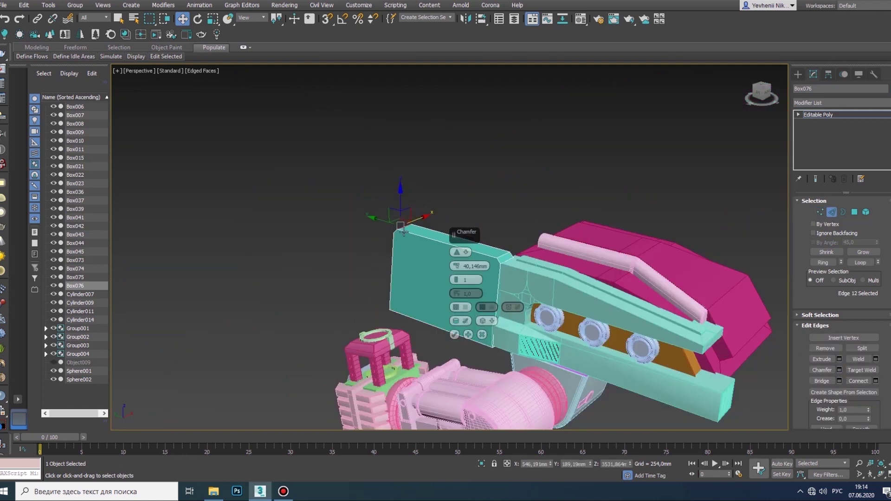
pyautogui.scroll(3, 456, 268)
pyautogui.click(455, 334)
pyautogui.scroll(-5, 286, 288)
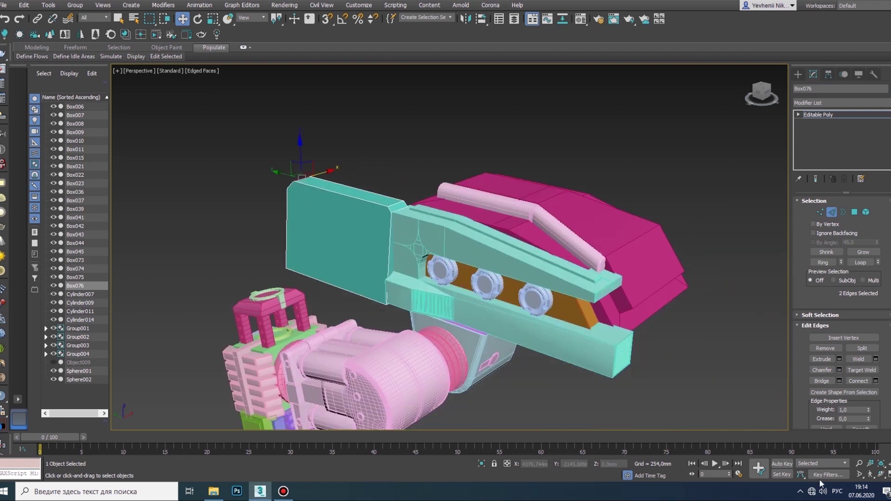
pyautogui.keyDown('alt'); pyautogui.moveTo(417, 285); pyautogui.dragTo(258, 290, button='middle'); pyautogui.keyUp('alt')
pyautogui.click(839, 358)
pyautogui.click(457, 314)
pyautogui.keyDown('alt'); pyautogui.moveTo(464, 279); pyautogui.dragTo(534, 242, button='middle'); pyautogui.keyUp('alt')
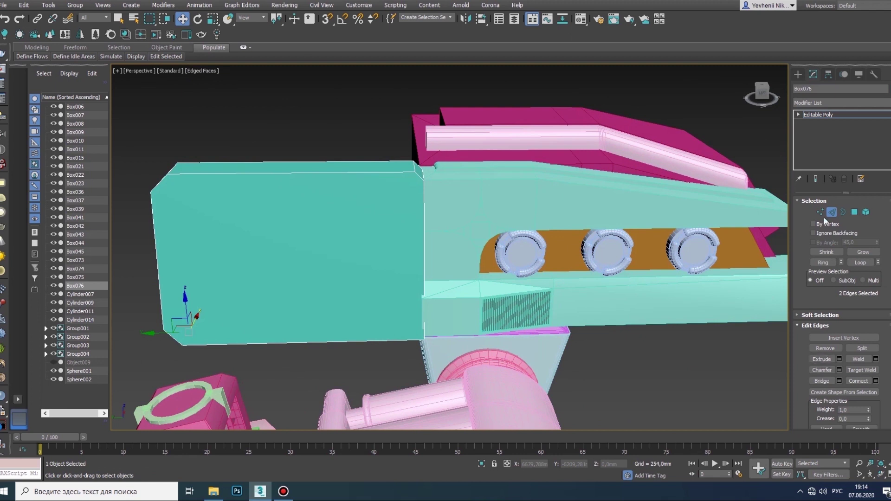
# - Inset the block's front face 25.4 mm and extrude it 254 mm
pyautogui.click(854, 212)
pyautogui.click(876, 359)
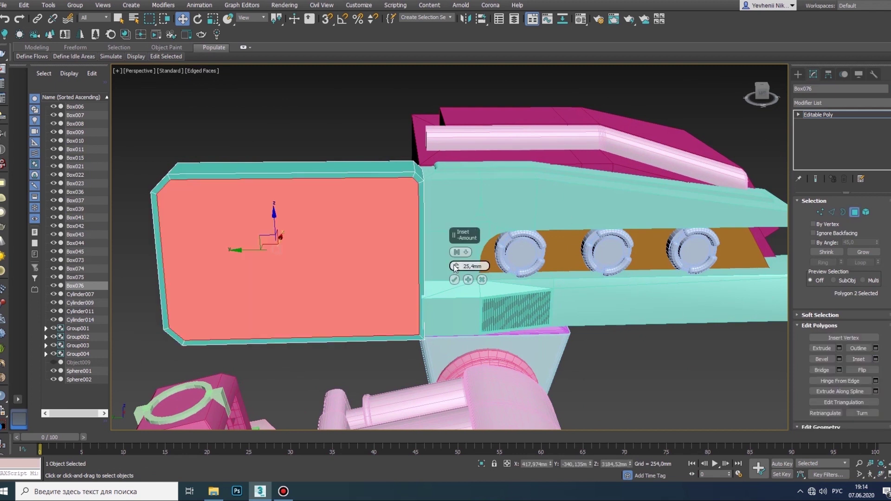
pyautogui.click(839, 348)
pyautogui.keyDown('alt'); pyautogui.moveTo(449, 265); pyautogui.dragTo(441, 294, button='middle'); pyautogui.keyUp('alt')
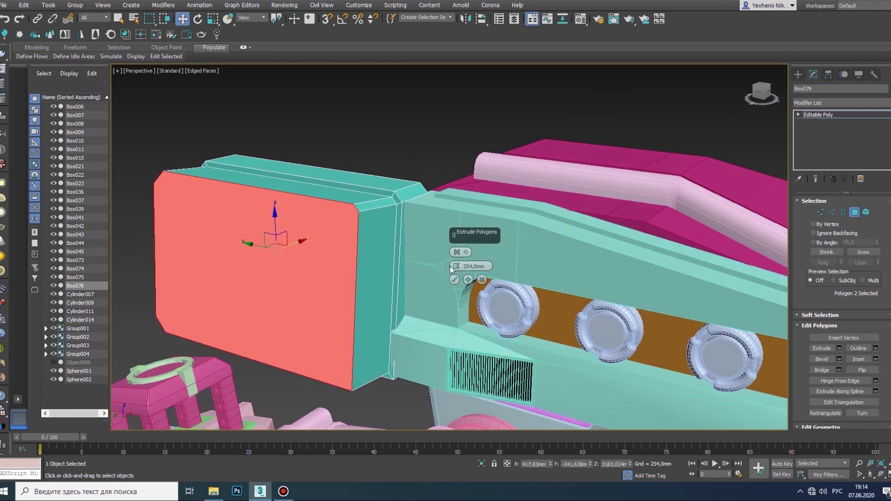
pyautogui.click(454, 280)
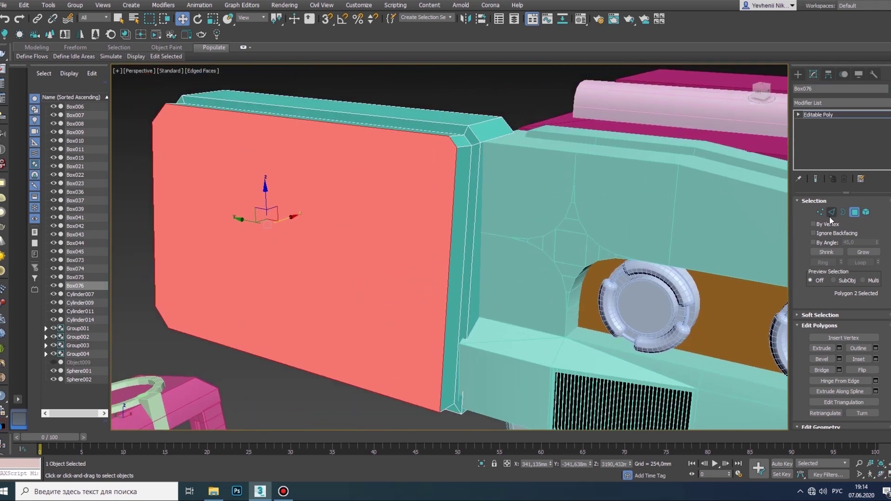
# - Shift the selected vertices back about 73 mm to fit the cannon
pyautogui.press('1')
pyautogui.hotkey('alt', 'w')
pyautogui.scroll(2, 571, 316)
pyautogui.scroll(2, 570, 315)
pyautogui.scroll(2, 566, 320)
pyautogui.moveTo(549, 321); pyautogui.dragTo(557, 321)
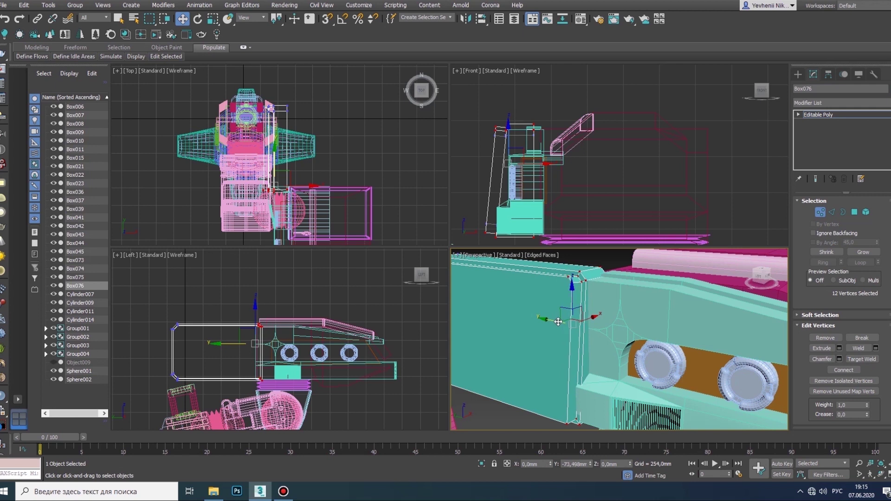
pyautogui.hotkey('alt', 'w')
pyautogui.keyDown('alt'); pyautogui.moveTo(593, 395); pyautogui.dragTo(418, 325, button='middle'); pyautogui.keyUp('alt')
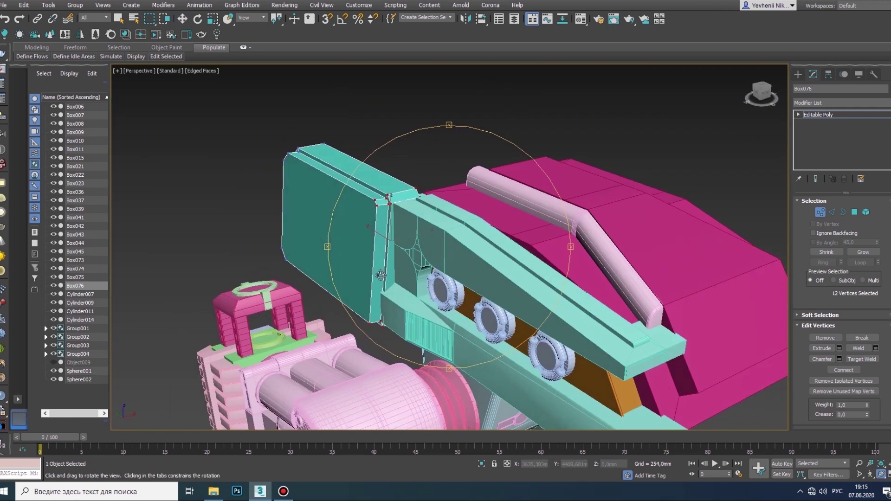
# - Start creating another Box with the Left view focused
pyautogui.hotkey('alt', 'w')
pyautogui.click(797, 75)
pyautogui.click(826, 132)
pyautogui.scroll(5, 292, 342)
# - Draw a large flat box in the Left view for the side plate
pyautogui.hotkey('alt', 'w')
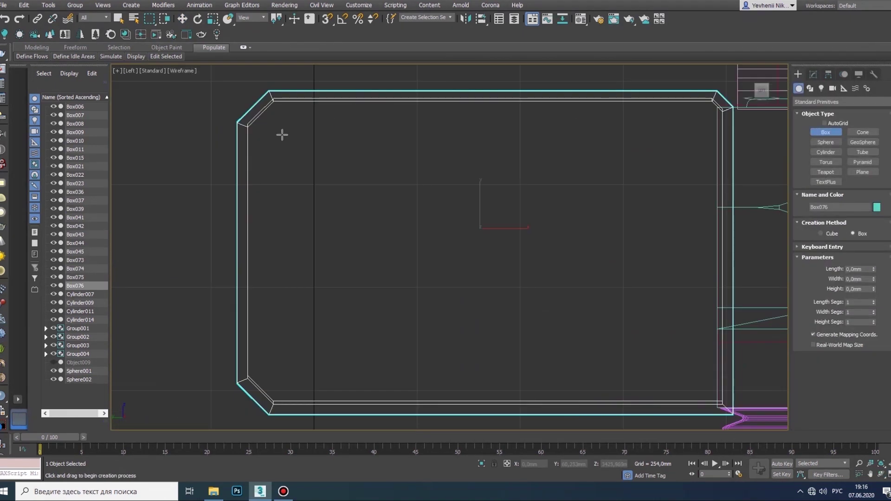
pyautogui.moveTo(285, 135); pyautogui.dragTo(582, 377)
pyautogui.scroll(-3, 582, 377)
pyautogui.click(888, 475)
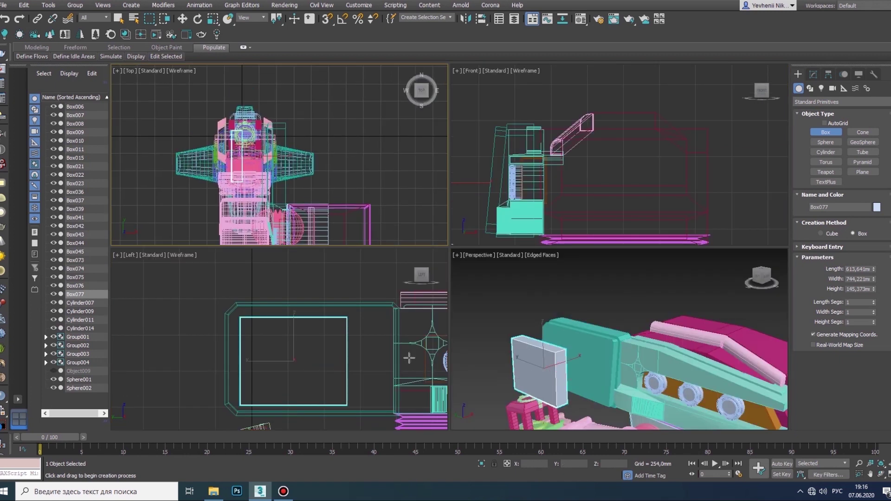
pyautogui.press('w')
pyautogui.scroll(3, 476, 339)
pyautogui.scroll(2, 475, 339)
pyautogui.scroll(2, 476, 339)
pyautogui.scroll(1, 475, 339)
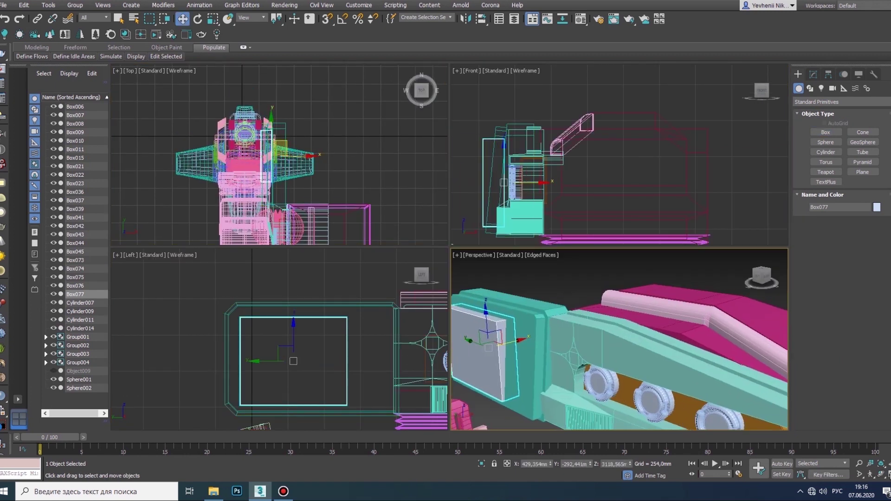
pyautogui.hotkey('alt', 'w')
pyautogui.scroll(3, 374, 222)
# - Convert the plate to Editable Poly and chamfer its upper corner edge about 223 mm
pyautogui.rightClick(375, 222)
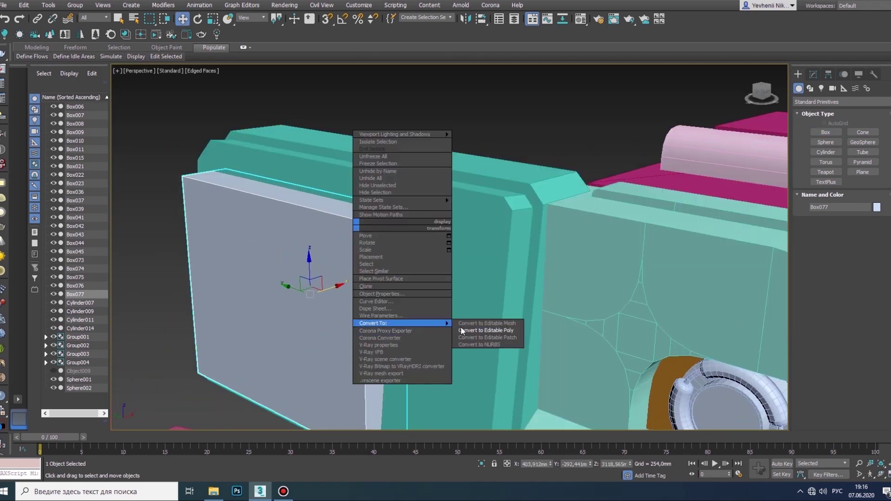
pyautogui.click(482, 326)
pyautogui.press('2')
pyautogui.click(378, 172)
pyautogui.scroll(2, 386, 222)
pyautogui.click(839, 369)
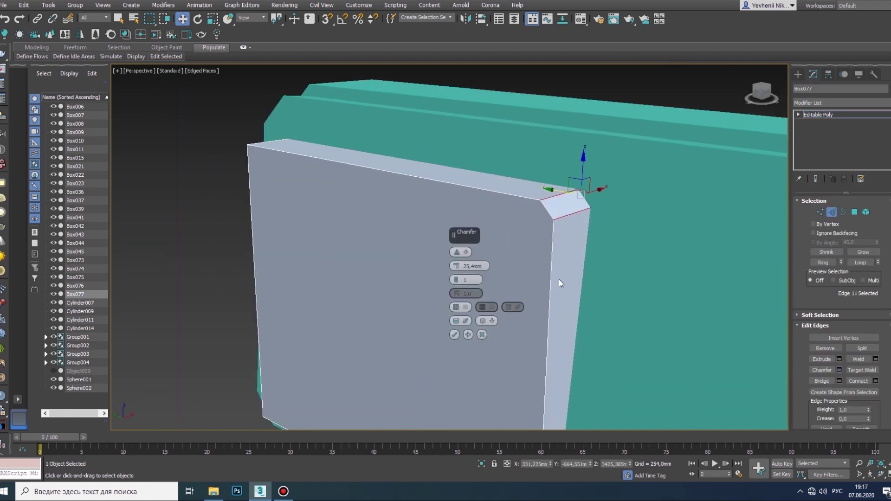
pyautogui.moveTo(456, 266); pyautogui.dragTo(446, 205)
pyautogui.scroll(-2, 446, 205)
pyautogui.moveTo(446, 205); pyautogui.dragTo(302, 179, button='middle')
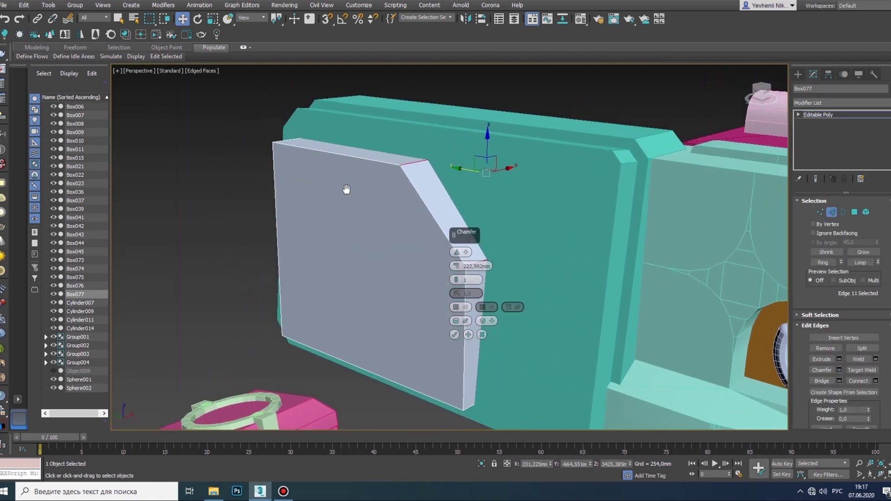
pyautogui.scroll(3, 346, 189)
pyautogui.scroll(2, 429, 253)
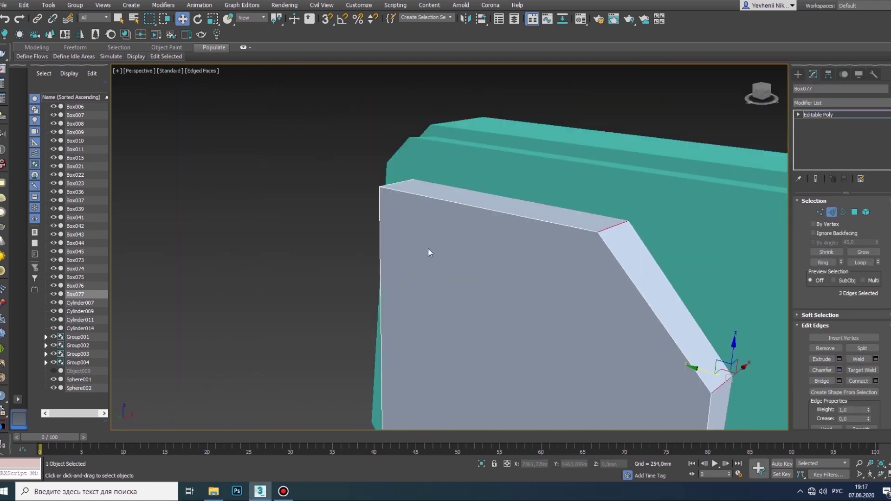
pyautogui.click(839, 370)
pyautogui.click(454, 331)
# - Select the plate's bottom corner edge and chamfer it the same way
pyautogui.scroll(-3, 455, 336)
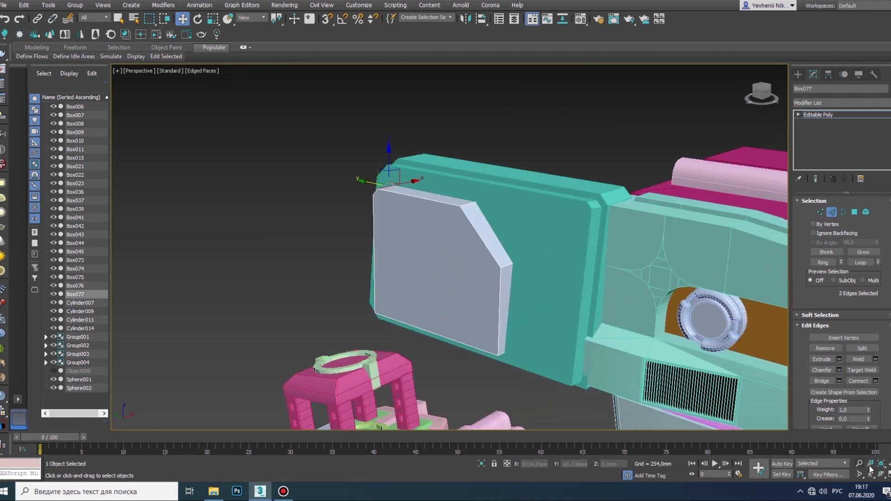
pyautogui.click(871, 469)
pyautogui.moveTo(445, 279); pyautogui.dragTo(412, 308)
pyautogui.scroll(4, 387, 329)
pyautogui.click(387, 329)
pyautogui.keyDown('alt'); pyautogui.moveTo(387, 330); pyautogui.dragTo(537, 264, button='middle'); pyautogui.keyUp('alt')
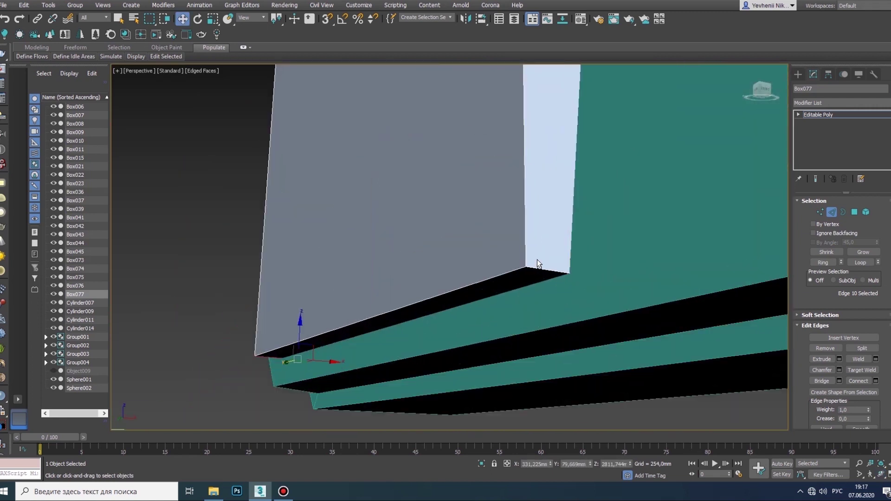
pyautogui.click(839, 370)
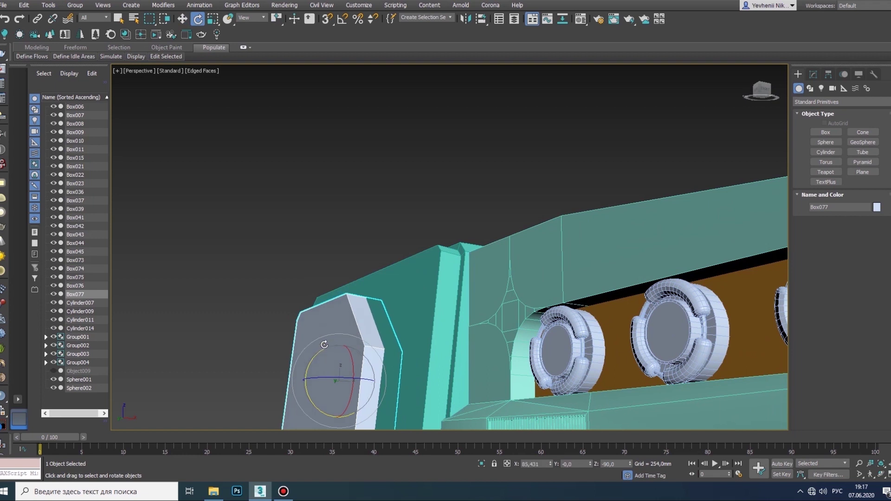
pyautogui.click(825, 132)
pyautogui.hotkey('alt', 'w')
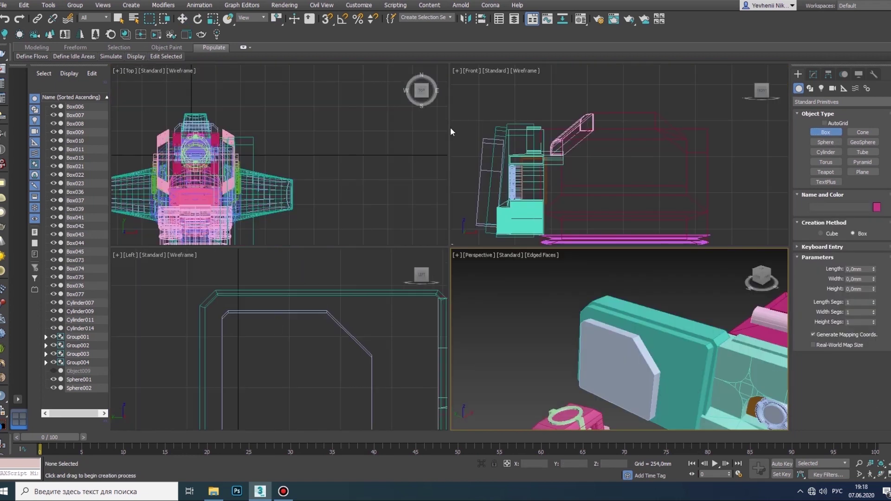
# - Draw a small box and position it on the plate's top edge
pyautogui.scroll(1, 278, 185)
pyautogui.scroll(2, 231, 320)
pyautogui.moveTo(225, 300); pyautogui.dragTo(240, 332)
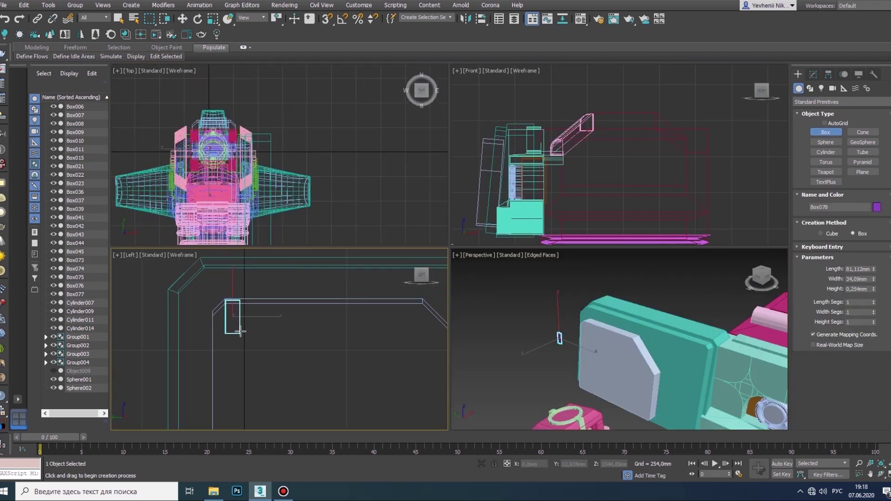
pyautogui.moveTo(233, 301); pyautogui.dragTo(193, 297, button='middle')
pyautogui.press('w')
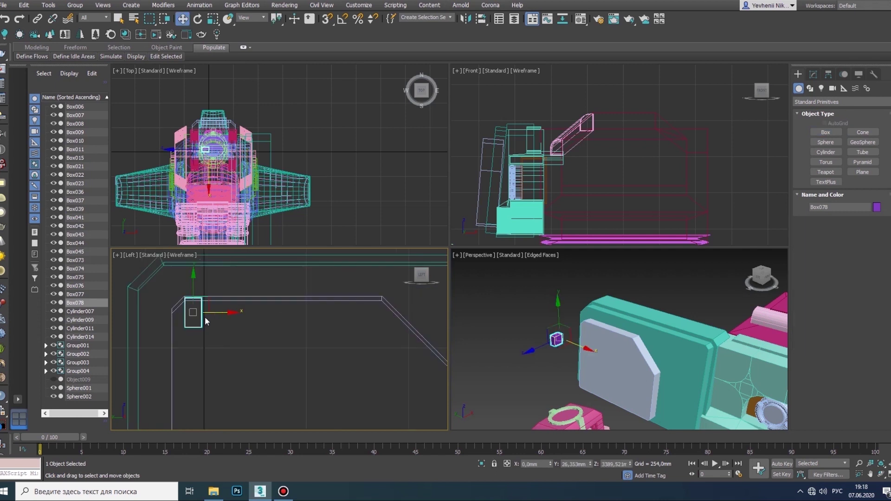
pyautogui.moveTo(211, 155); pyautogui.dragTo(214, 159, button='middle')
pyautogui.scroll(2, 534, 173)
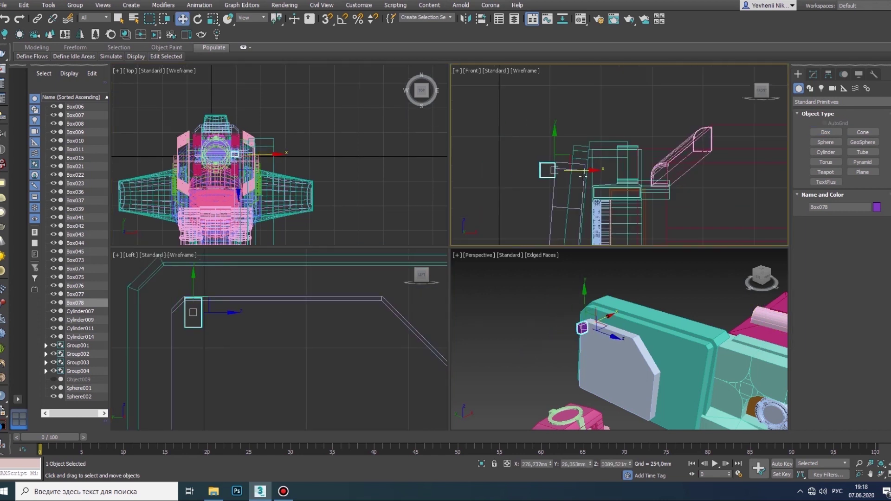
pyautogui.scroll(5, 583, 175)
pyautogui.press('e')
pyautogui.press('w')
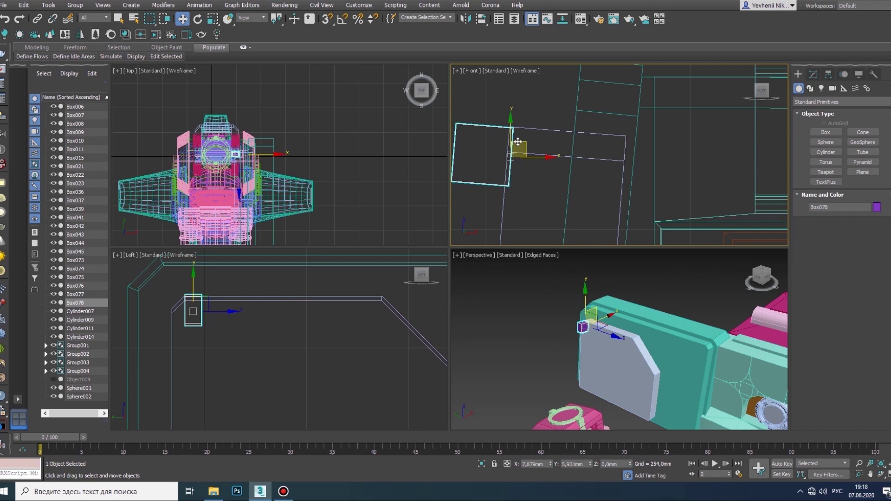
# - Shift-clone the block several times along the edge, scaling some wider
pyautogui.hotkey('alt', 'w')
pyautogui.keyDown('shift'); pyautogui.moveTo(292, 278); pyautogui.dragTo(402, 278); pyautogui.keyUp('shift')
pyautogui.press('Return')
pyautogui.press('r')
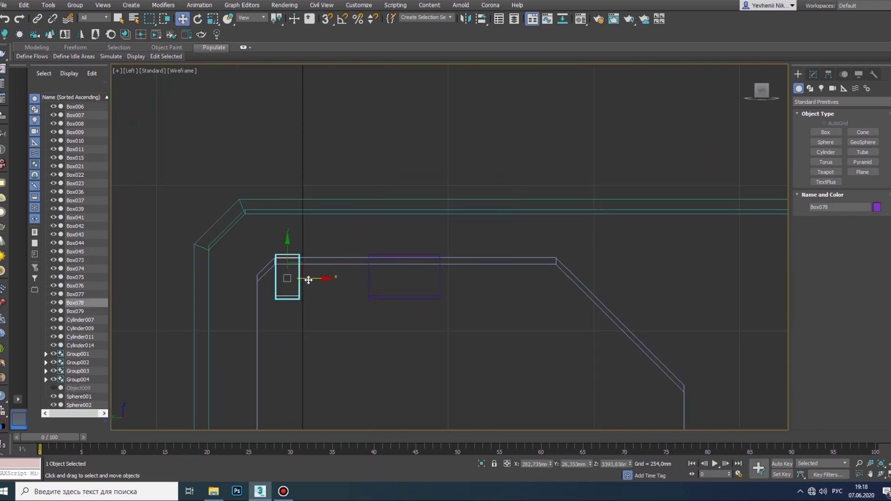
pyautogui.press('Return')
pyautogui.moveTo(436, 284); pyautogui.dragTo(404, 286, button='middle')
pyautogui.moveTo(354, 279); pyautogui.dragTo(351, 274, button='middle')
pyautogui.keyDown('shift'); pyautogui.moveTo(312, 280); pyautogui.dragTo(438, 280); pyautogui.keyUp('shift')
pyautogui.click(451, 286)
# - Select two blocks and slide them along the row in the Perspective view
pyautogui.click(478, 286)
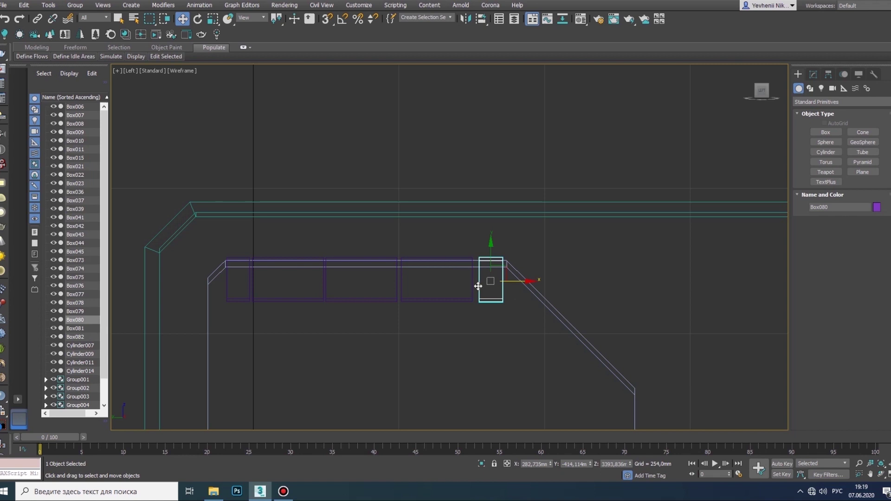
pyautogui.hotkey('alt', 'w')
pyautogui.middleClick(712, 408)
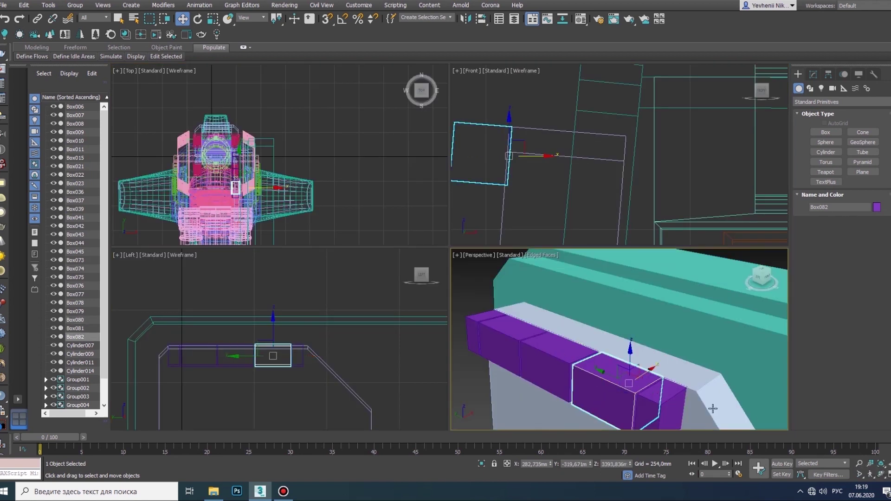
pyautogui.hotkey('alt', 'w')
pyautogui.keyDown('ctrl'); pyautogui.click(219, 185); pyautogui.keyUp('ctrl')
pyautogui.moveTo(462, 260)
pyautogui.keyDown('alt'); pyautogui.mouseDown(button='middle')
pyautogui.moveTo(325, 232)
pyautogui.moveTo(354, 226)
pyautogui.mouseUp(button='middle'); pyautogui.keyUp('alt')
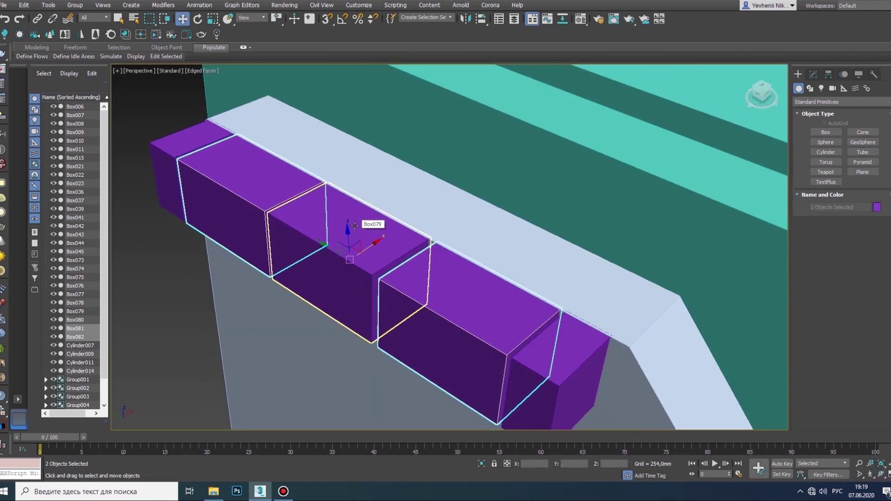
pyautogui.moveTo(374, 244); pyautogui.dragTo(358, 248)
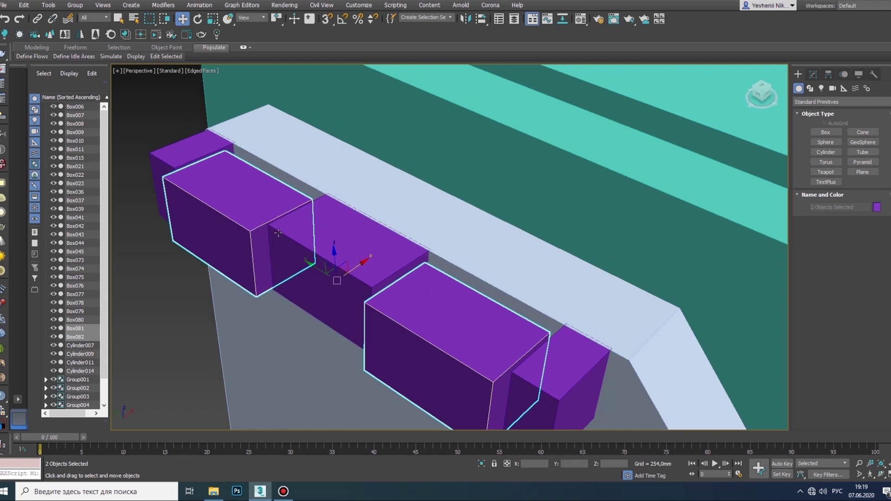
# - Chamfer Box080's selected edges with extra segments for a rounded bevel
pyautogui.press('2')
pyautogui.press('w')
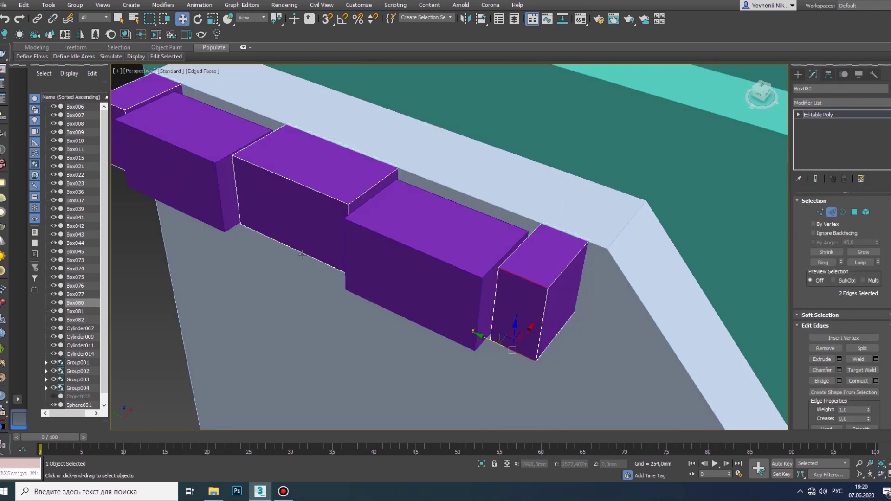
pyautogui.scroll(5, 403, 111)
pyautogui.keyDown('ctrl'); pyautogui.click(386, 263); pyautogui.keyUp('ctrl')
pyautogui.scroll(-5, 386, 263)
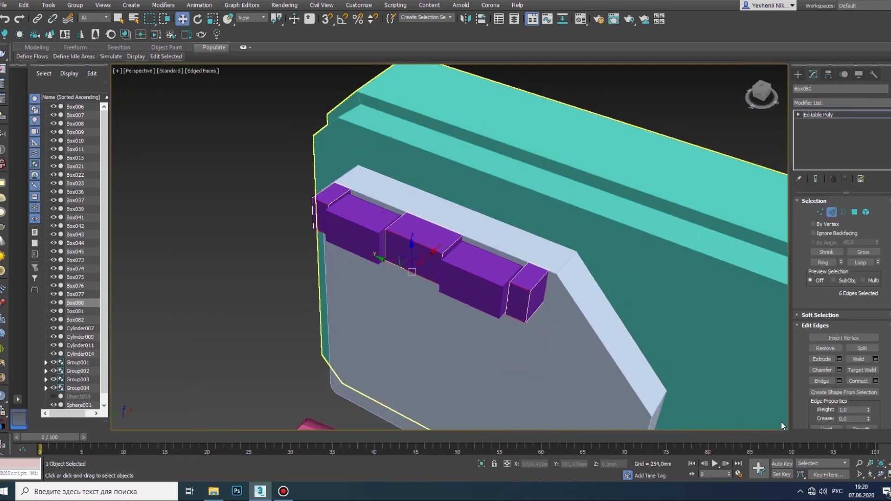
pyautogui.click(839, 369)
pyautogui.keyDown('alt'); pyautogui.moveTo(464, 260); pyautogui.dragTo(468, 267, button='middle'); pyautogui.keyUp('alt')
pyautogui.click(456, 278)
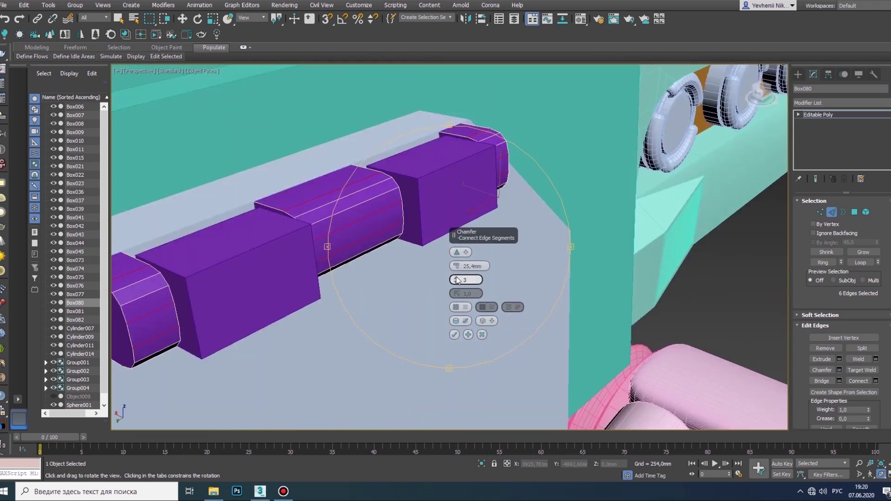
pyautogui.click(456, 279)
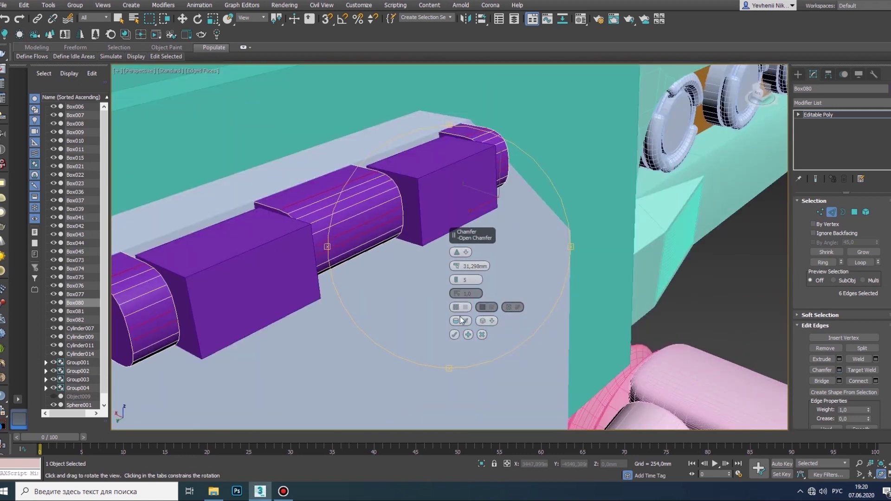
pyautogui.click(455, 334)
pyautogui.keyDown('alt'); pyautogui.moveTo(473, 313); pyautogui.dragTo(450, 249, button='middle'); pyautogui.keyUp('alt')
# - Convert Box082 to Editable Poly and chamfer its edge loop
pyautogui.click(482, 232)
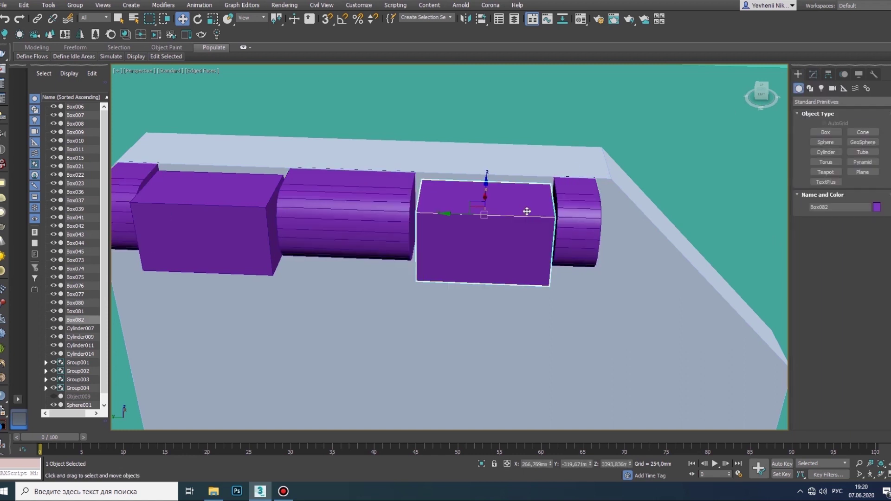
pyautogui.click(813, 74)
pyautogui.rightClick(476, 228)
pyautogui.click(588, 334)
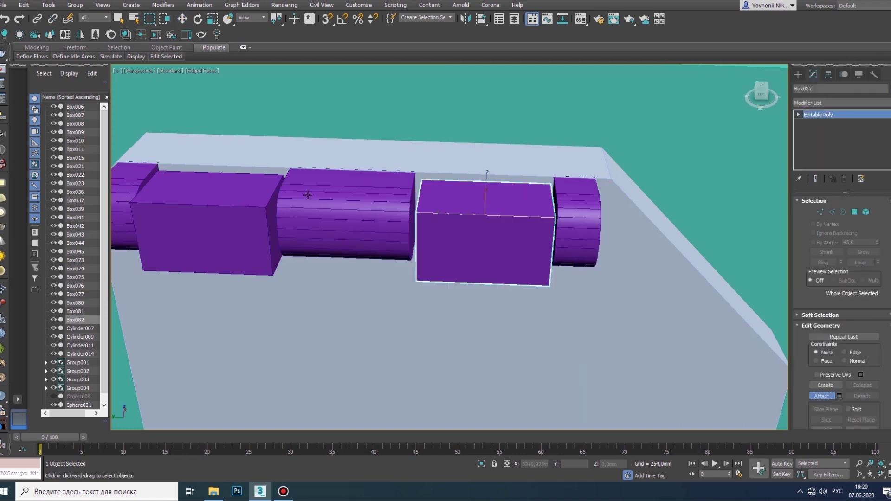
pyautogui.click(832, 212)
pyautogui.scroll(3, 248, 185)
pyautogui.scroll(3, 248, 184)
pyautogui.scroll(2, 248, 184)
pyautogui.doubleClick(653, 365)
pyautogui.hotkey('alt', 'w')
pyautogui.hotkey('ctrl', 'r')
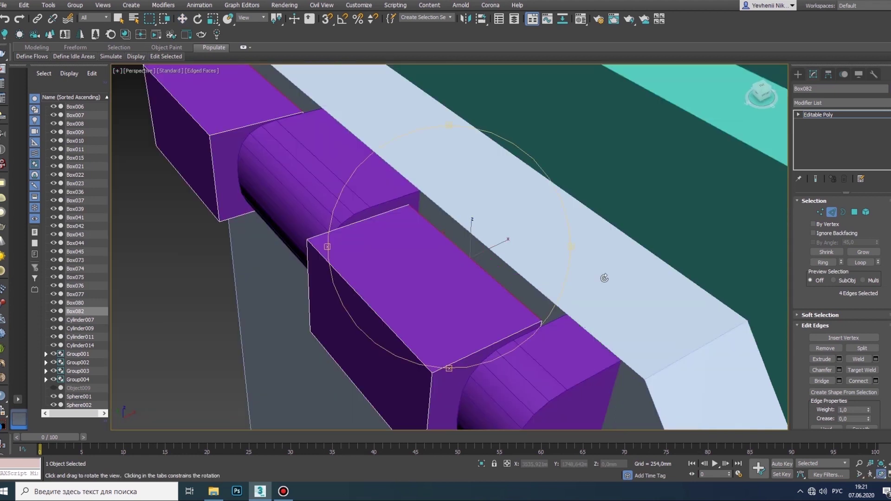
pyautogui.hotkey('ctrl', 'shift', 'c')
pyautogui.press('Return')
pyautogui.scroll(-5, 458, 281)
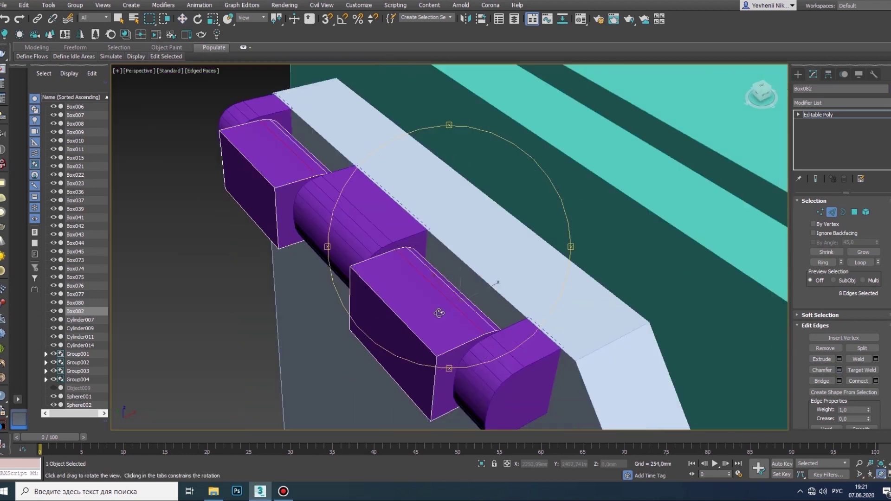
# - Draw a thin Cylinder015 disc in the Front view at the row's end
pyautogui.hotkey('alt', 'w')
pyautogui.click(826, 152)
pyautogui.moveTo(546, 156); pyautogui.dragTo(529, 194)
pyautogui.click(528, 162)
# - Increase Cylinder015's height to lengthen the purple hinge cylinder
pyautogui.press('w')
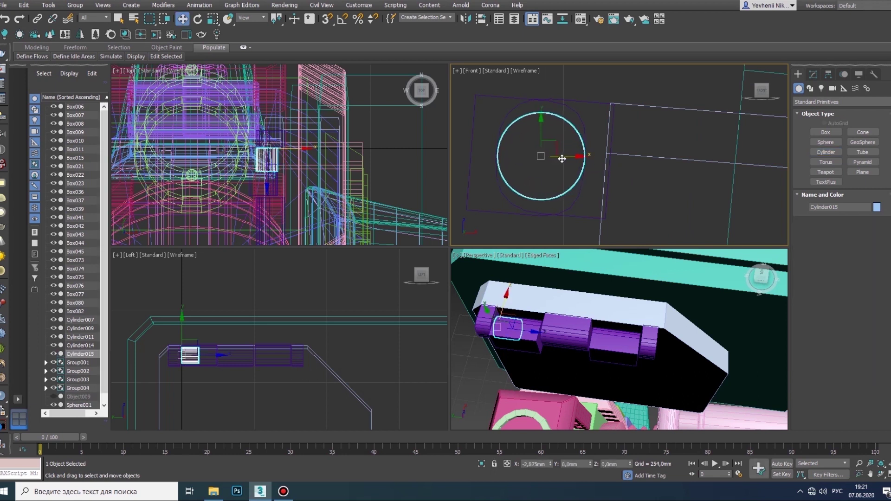
pyautogui.hotkey('alt', 'w')
pyautogui.click(813, 75)
pyautogui.moveTo(878, 224); pyautogui.dragTo(876, 210)
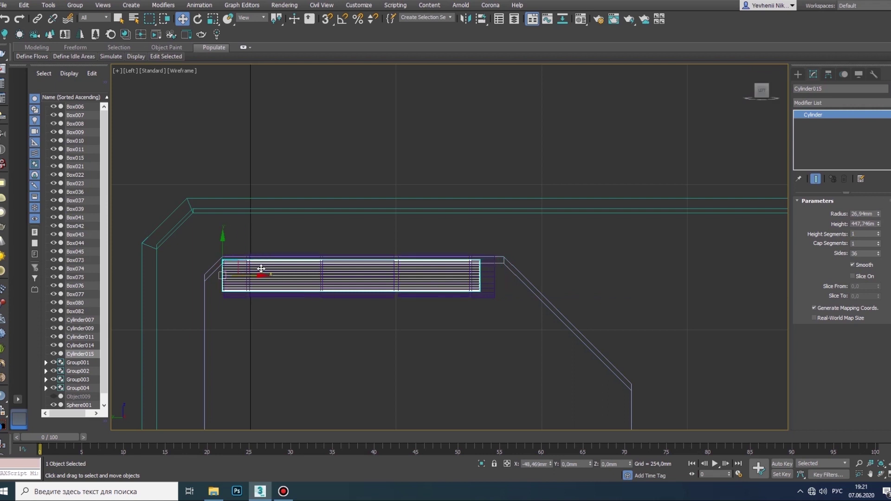
pyautogui.moveTo(880, 226); pyautogui.dragTo(880, 223)
# - Convert Cylinder015 to Editable Poly
pyautogui.rightClick(317, 255)
pyautogui.click(436, 361)
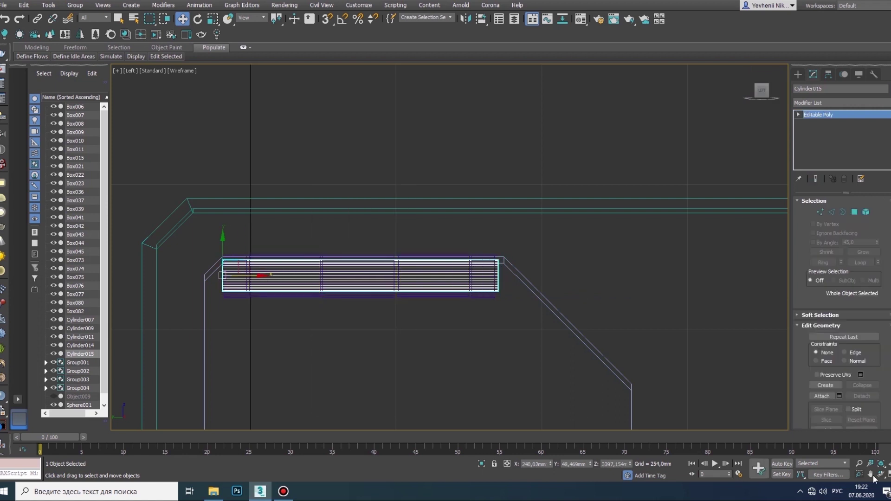
pyautogui.hotkey('alt', 'w')
pyautogui.hotkey('alt', 'w')
pyautogui.keyDown('alt'); pyautogui.moveTo(510, 288); pyautogui.dragTo(533, 281, button='middle'); pyautogui.keyUp('alt')
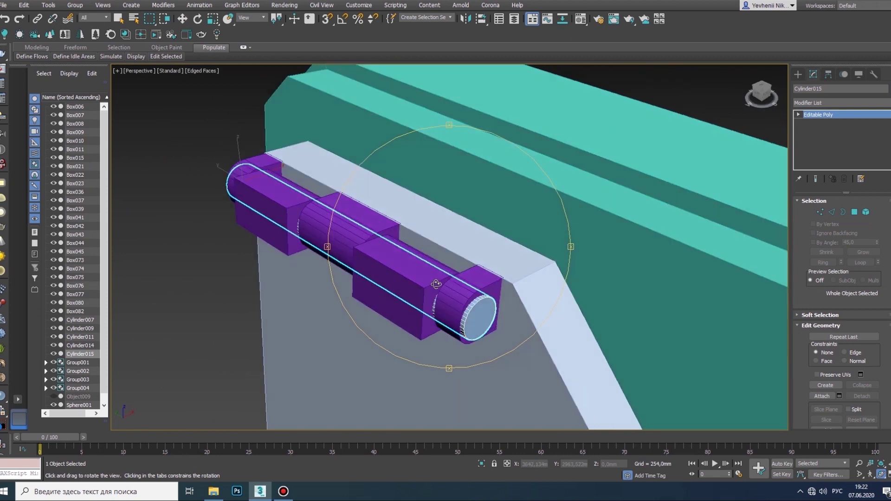
pyautogui.moveTo(533, 281)
pyautogui.mouseDown()
pyautogui.moveTo(458, 287)
pyautogui.moveTo(420, 330)
pyautogui.mouseUp()
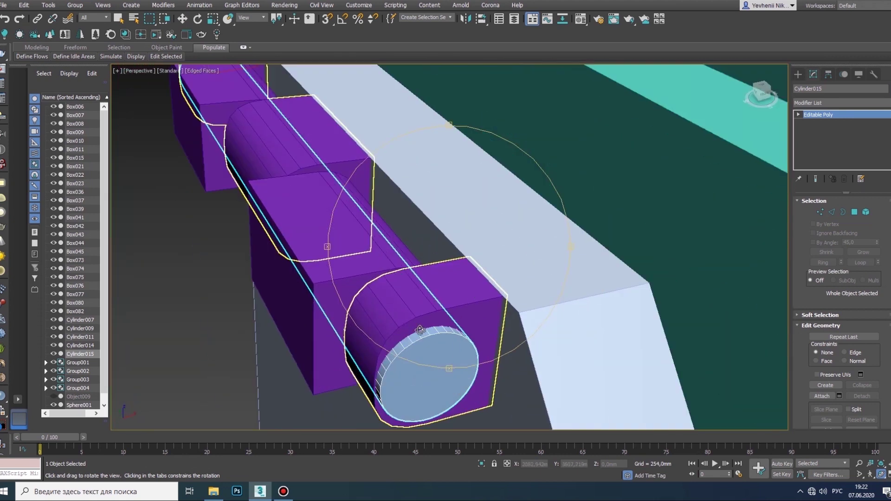
# - Select the cylinder's end-cap polygon and inset it about 9.6 mm
pyautogui.click(855, 213)
pyautogui.click(432, 376)
pyautogui.keyDown('alt'); pyautogui.moveTo(431, 376); pyautogui.dragTo(474, 231, button='middle'); pyautogui.keyUp('alt')
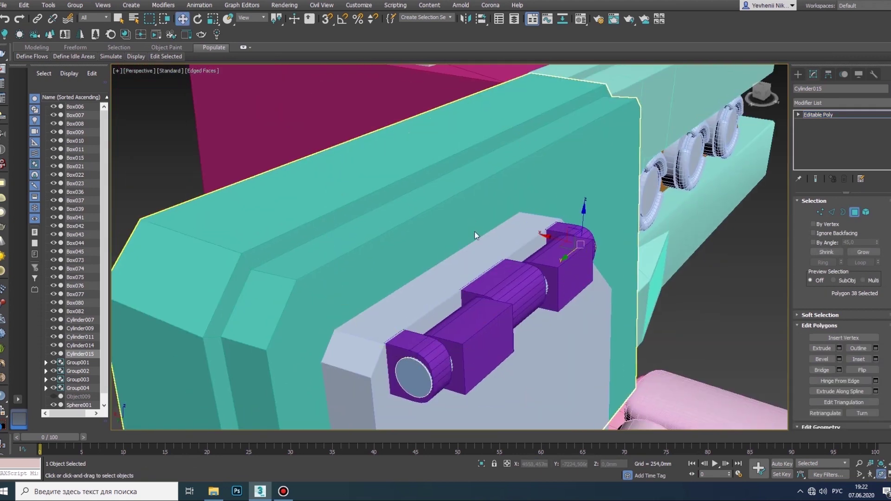
pyautogui.scroll(3, 411, 379)
pyautogui.scroll(2, 411, 380)
pyautogui.click(876, 359)
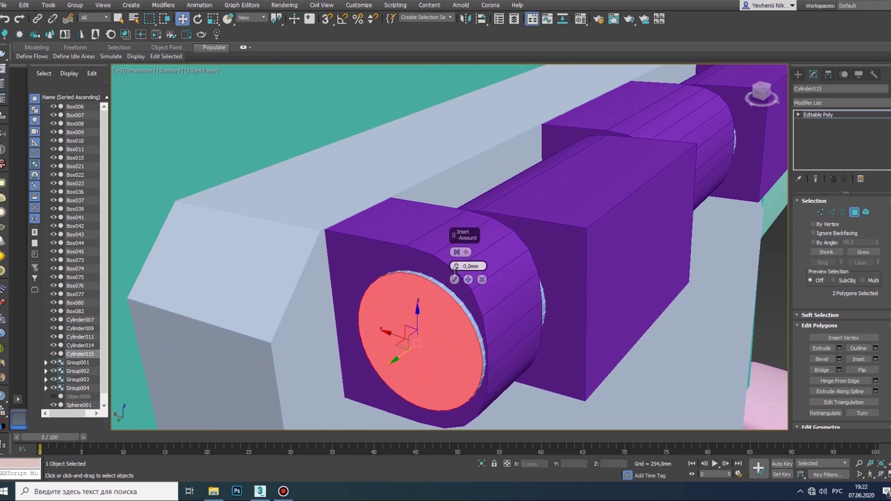
pyautogui.moveTo(456, 266); pyautogui.dragTo(457, 309)
# - Extrude, inset and extrude the end cap again to form a stepped ringed recess
pyautogui.click(839, 348)
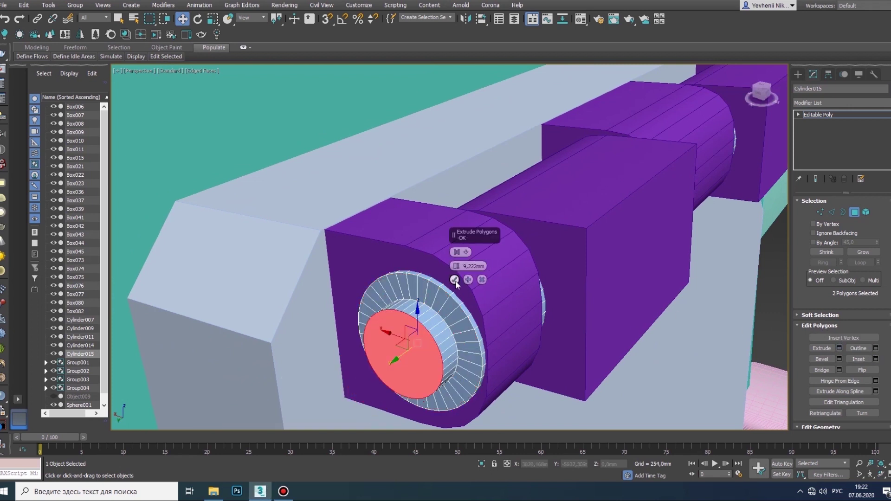
pyautogui.click(876, 359)
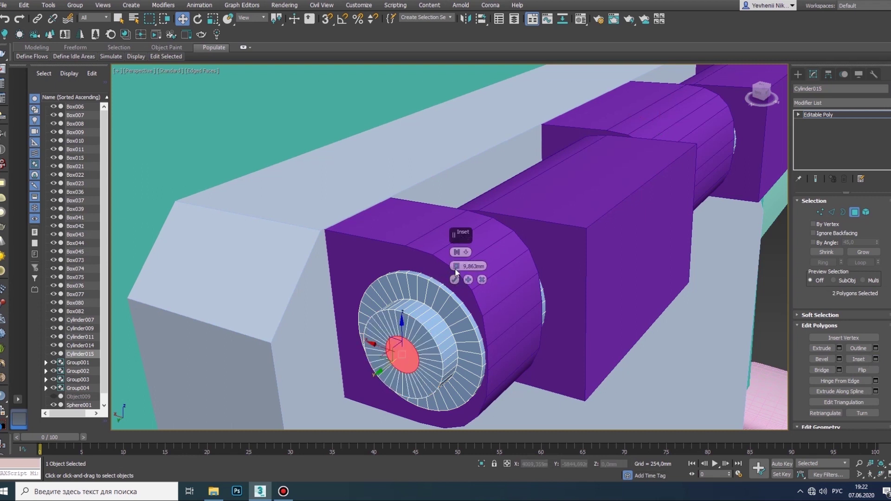
pyautogui.click(839, 348)
pyautogui.keyDown('alt'); pyautogui.moveTo(464, 279); pyautogui.dragTo(533, 260, button='middle'); pyautogui.keyUp('alt')
pyautogui.moveTo(511, 232)
pyautogui.keyDown('alt'); pyautogui.mouseDown(button='middle')
pyautogui.moveTo(575, 325)
pyautogui.moveTo(412, 282)
pyautogui.moveTo(400, 287)
pyautogui.mouseUp(button='middle'); pyautogui.keyUp('alt')
pyautogui.hotkey('alt', 'w')
pyautogui.hotkey('alt', 'w')
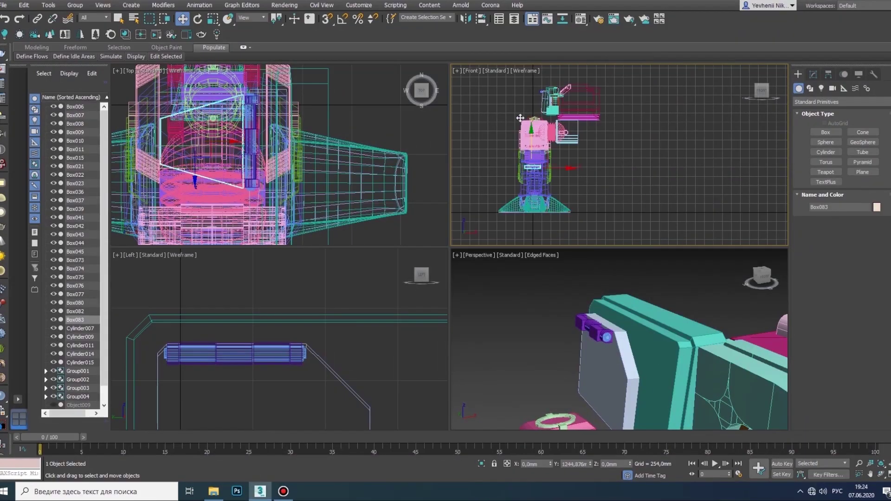
# - Tilt Box083 slightly clockwise in the front view
pyautogui.scroll(5, 563, 182)
pyautogui.hotkey('alt', 'w')
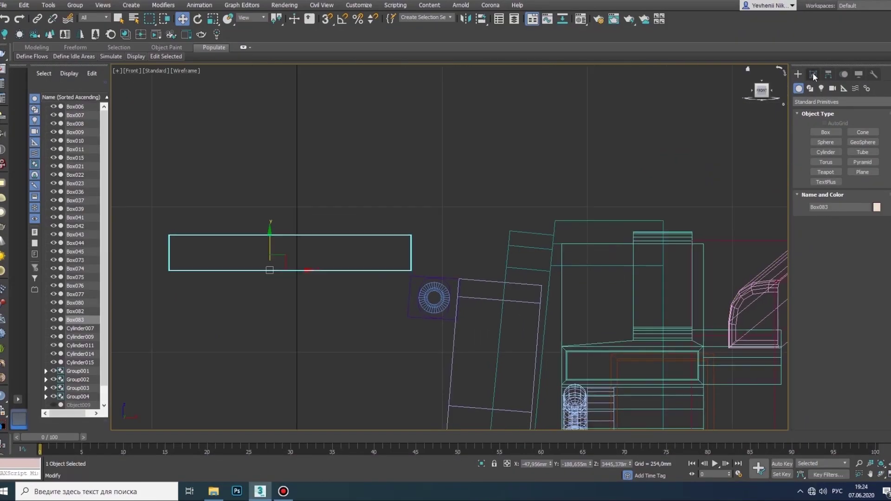
pyautogui.click(813, 75)
pyautogui.press('e')
pyautogui.moveTo(288, 285); pyautogui.dragTo(315, 264)
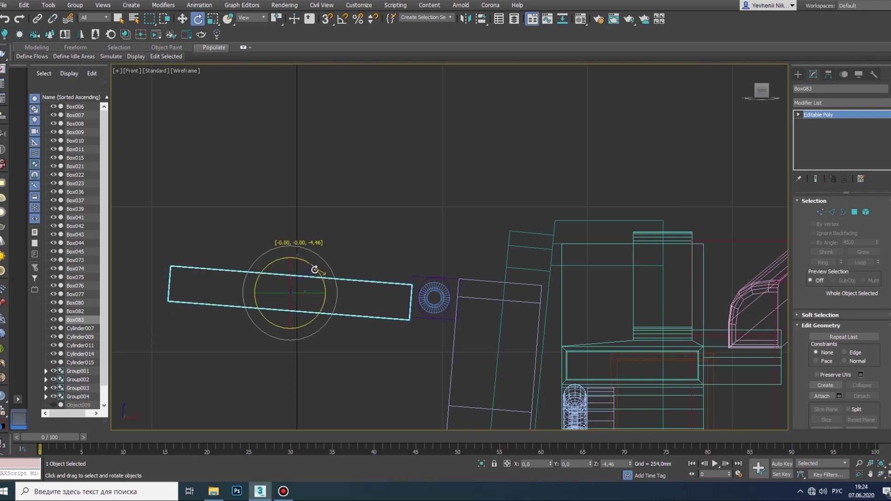
# - Select the four vertices at Box083's right end
pyautogui.press('w')
pyautogui.scroll(3, 302, 275)
pyautogui.click(818, 212)
pyautogui.moveTo(598, 235); pyautogui.dragTo(624, 302)
pyautogui.scroll(3, 617, 256)
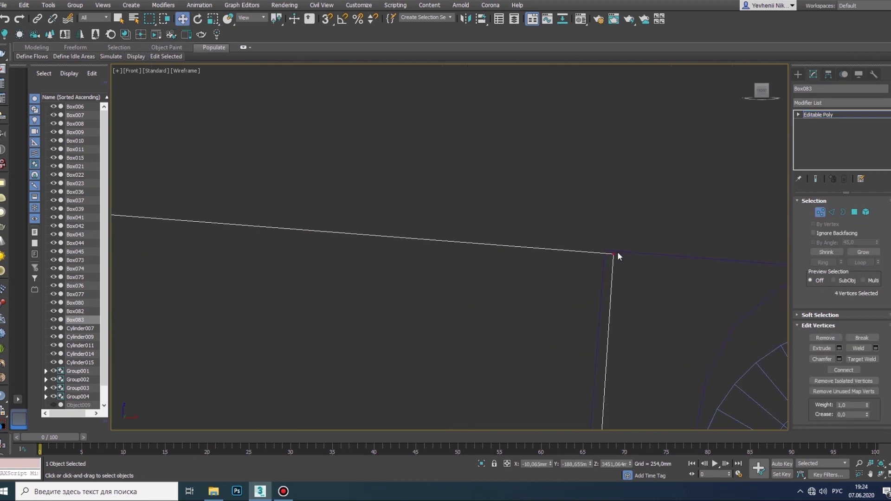
pyautogui.scroll(-5, 610, 249)
# - Pull the box's corner vertices outward to taper the flap, then inspect it from below
pyautogui.hotkey('alt', 'w')
pyautogui.scroll(3, 557, 334)
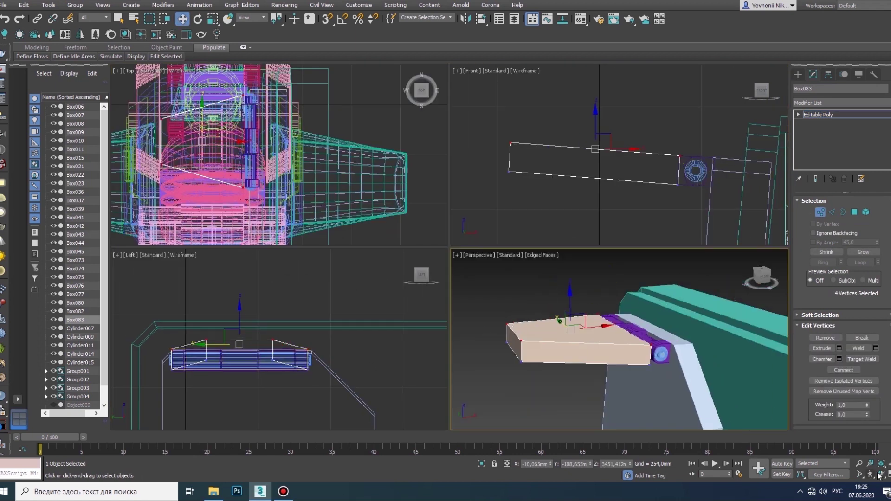
pyautogui.hotkey('alt', 'w')
pyautogui.click(246, 245)
pyautogui.moveTo(279, 232); pyautogui.dragTo(325, 230)
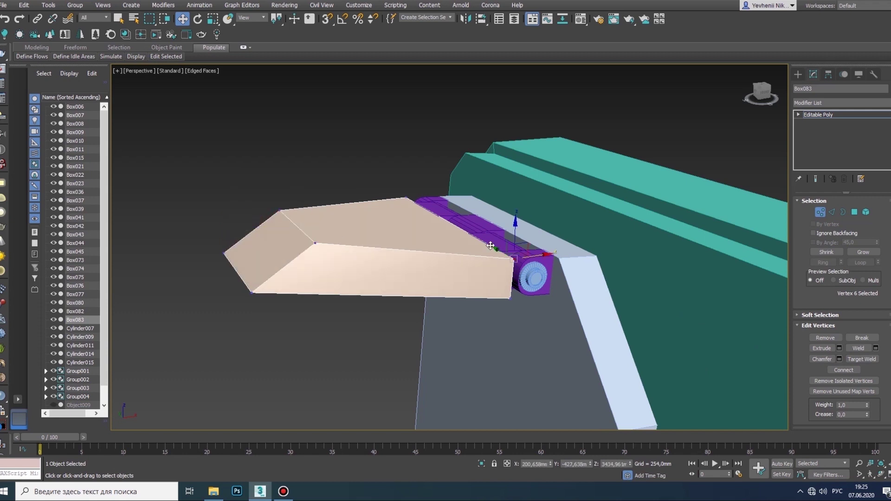
pyautogui.hotkey('alt', 'w')
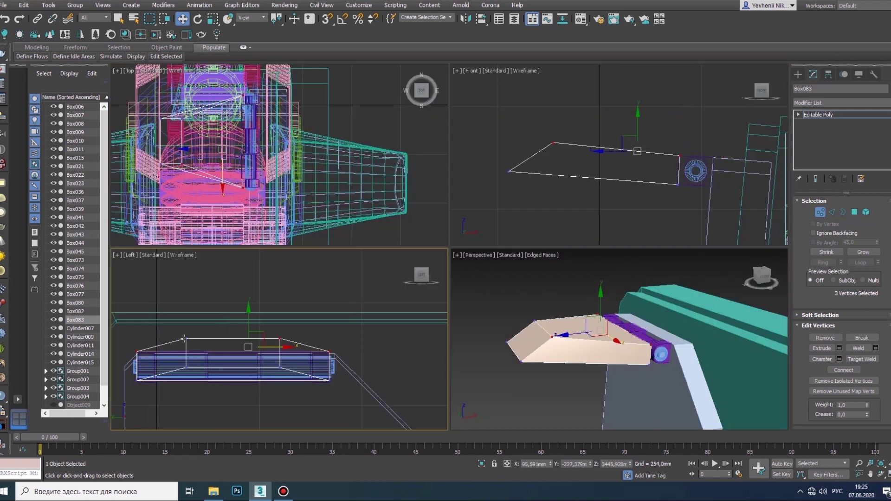
pyautogui.rightClick(587, 391)
pyautogui.hotkey('alt', 'w')
pyautogui.moveTo(587, 392)
pyautogui.keyDown('alt'); pyautogui.mouseDown(button='middle')
pyautogui.moveTo(448, 310)
pyautogui.moveTo(464, 273)
pyautogui.mouseUp(button='middle'); pyautogui.keyUp('alt')
pyautogui.click(464, 274)
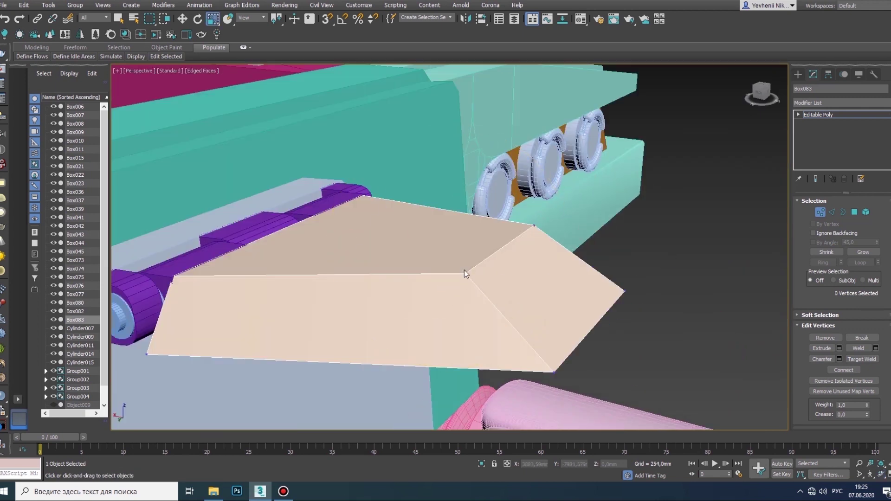
pyautogui.hotkey('alt', 'w')
# - Chamfer the flap's outer edges
pyautogui.rightClick(564, 136)
pyautogui.press('w')
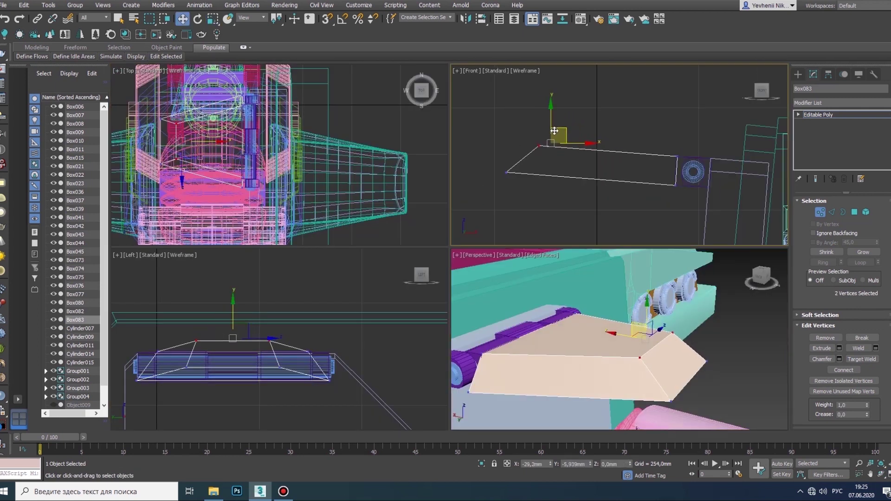
pyautogui.hotkey('alt', 'w')
pyautogui.keyDown('alt'); pyautogui.moveTo(283, 372); pyautogui.dragTo(325, 302, button='middle'); pyautogui.keyUp('alt')
pyautogui.keyDown('ctrl'); pyautogui.click(831, 212); pyautogui.keyUp('ctrl')
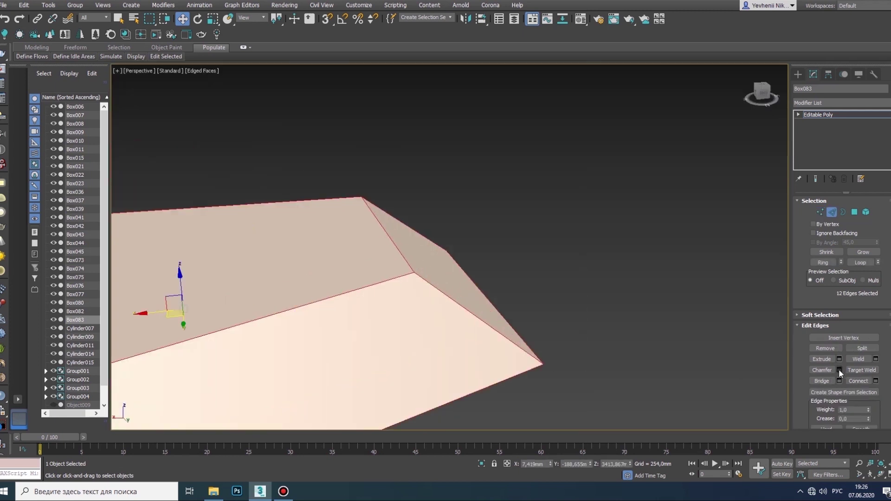
pyautogui.click(839, 370)
pyautogui.scroll(-3, 451, 274)
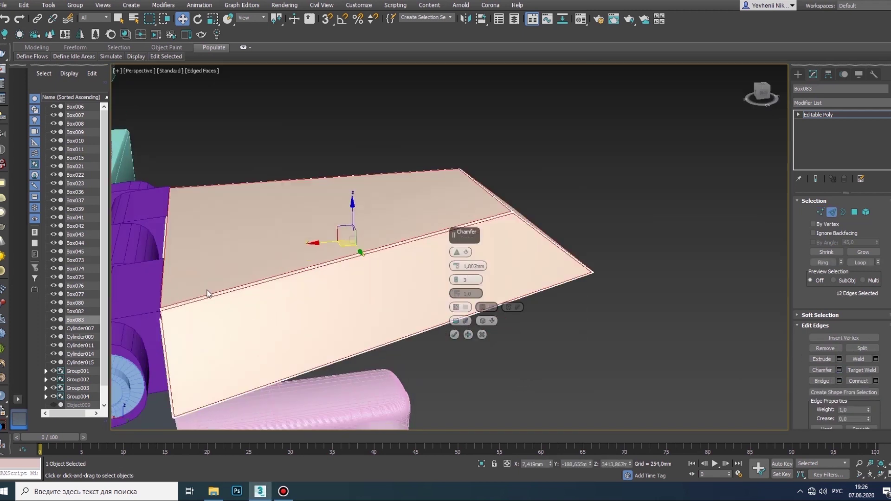
pyautogui.scroll(3, 453, 278)
pyautogui.click(454, 334)
pyautogui.scroll(-2, 454, 335)
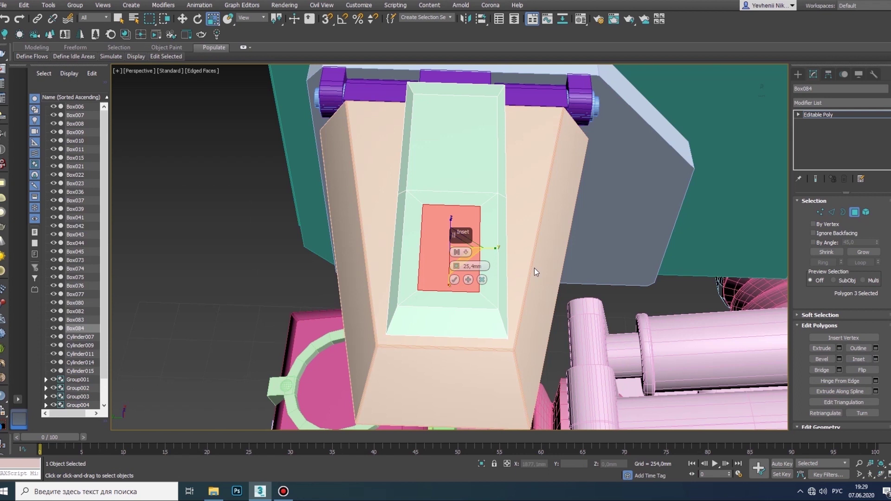
# - Extrude Box084's inner face into a recessed panel and tilt it about 5°
pyautogui.click(839, 348)
pyautogui.moveTo(456, 266); pyautogui.dragTo(455, 305)
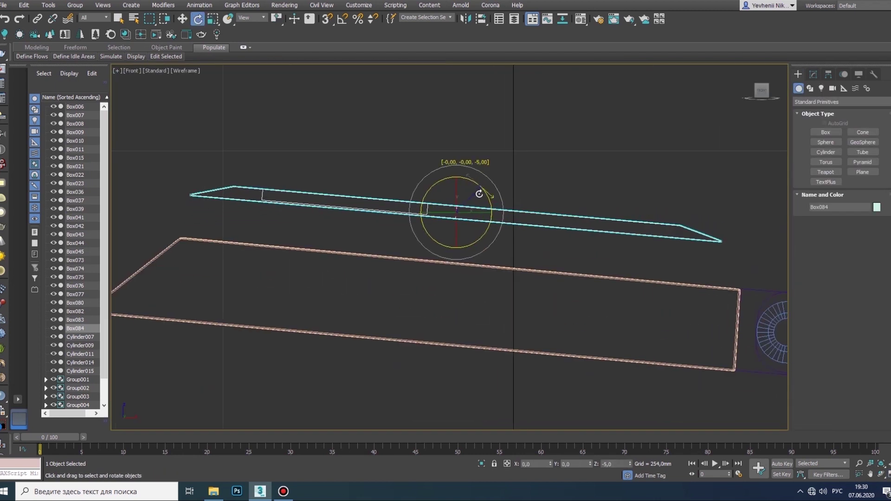
pyautogui.moveTo(467, 195); pyautogui.dragTo(437, 190)
pyautogui.press('w')
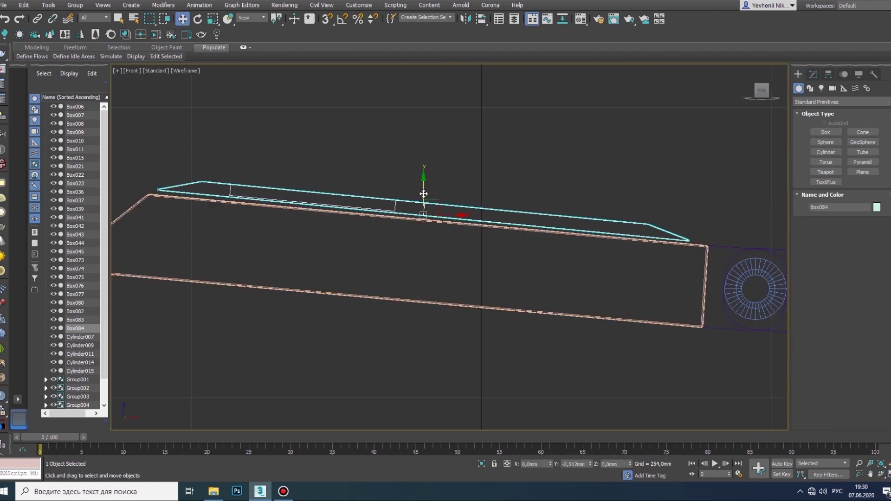
pyautogui.hotkey('alt', 'w')
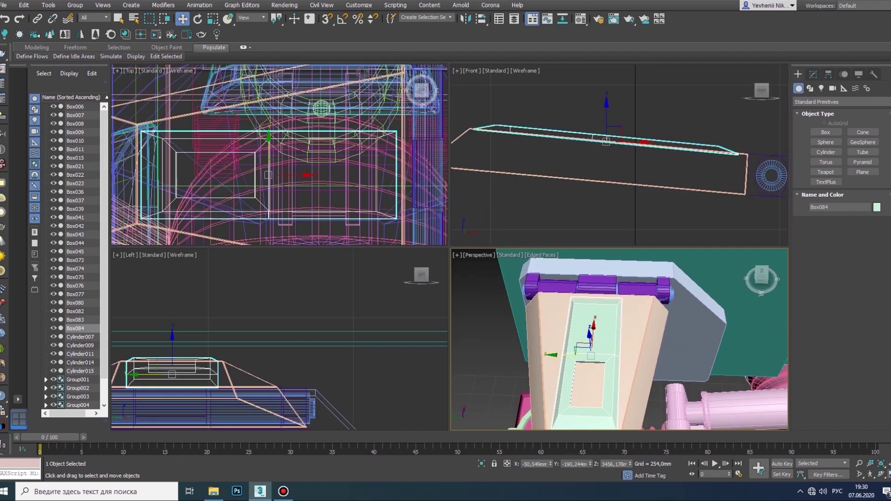
pyautogui.hotkey('alt', 'w')
pyautogui.click(813, 75)
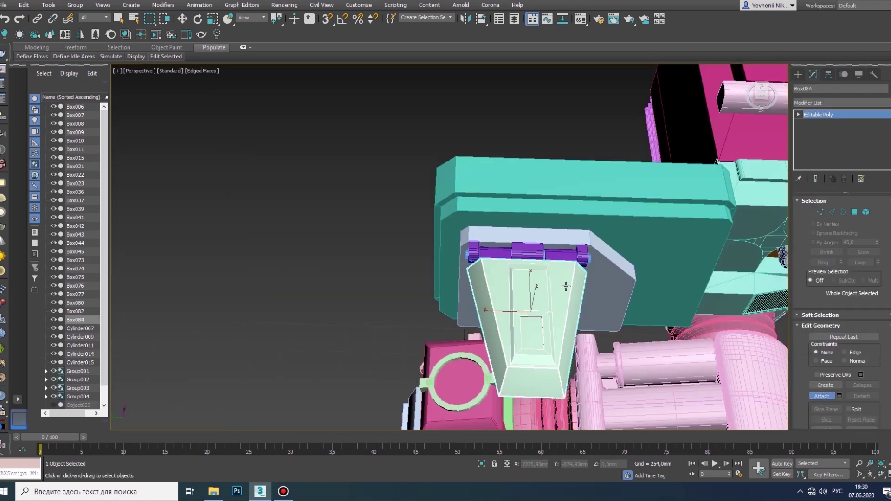
pyautogui.press('z')
pyautogui.click(798, 73)
# - Clone the pink ribbed sphere as Sphere003 and move the copy to the left
pyautogui.hotkey('shift', 'z')
pyautogui.click(511, 343)
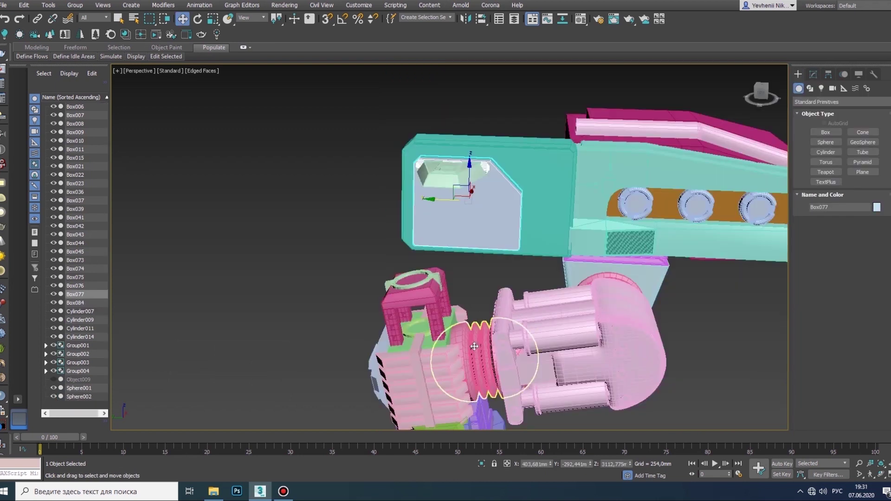
pyautogui.moveTo(538, 334)
pyautogui.keyDown('shift'); pyautogui.mouseDown()
pyautogui.moveTo(345, 324)
pyautogui.moveTo(388, 306)
pyautogui.mouseUp(); pyautogui.keyUp('shift')
pyautogui.press('Return')
pyautogui.press('z')
pyautogui.press('l')
pyautogui.press('z')
# - Rotate Sphere003 about 90° around Z and move it into the side panel
pyautogui.press('e')
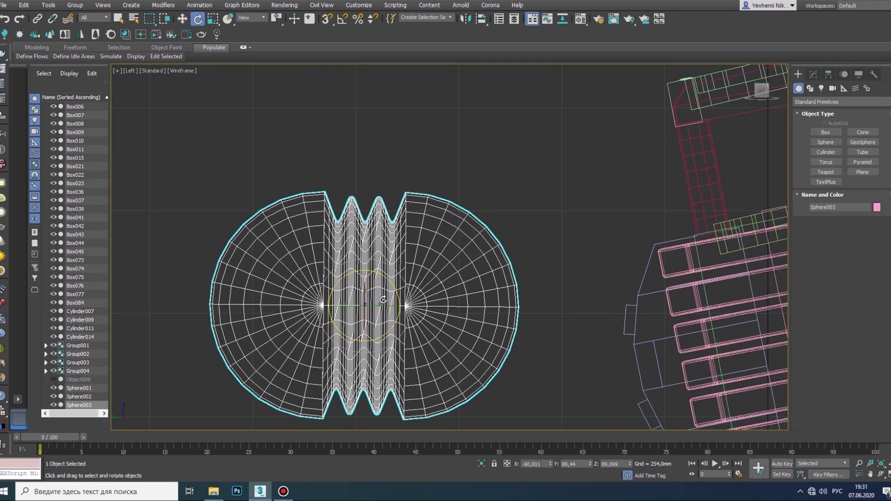
pyautogui.hotkey('alt', 'w')
pyautogui.moveTo(277, 98); pyautogui.dragTo(180, 82)
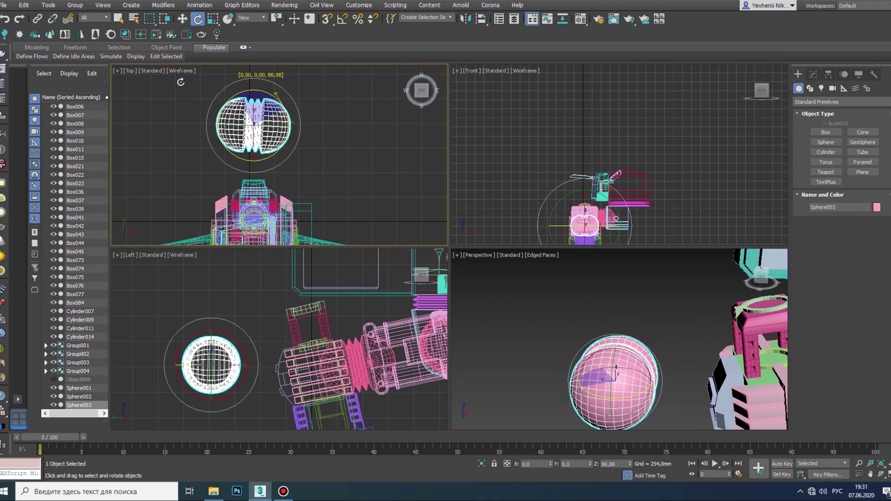
pyautogui.press('z')
pyautogui.hotkey('ctrl', 'z')
# - Scale Sphere003 down to 94% so it sits in the grey plate's recess
pyautogui.press('r')
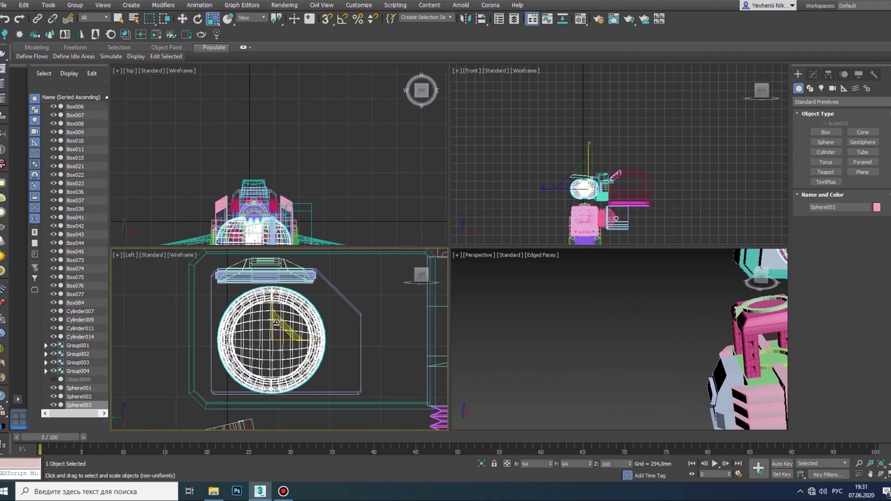
pyautogui.press('z')
pyautogui.hotkey('alt', 'w')
pyautogui.hotkey('ctrl', 'r')
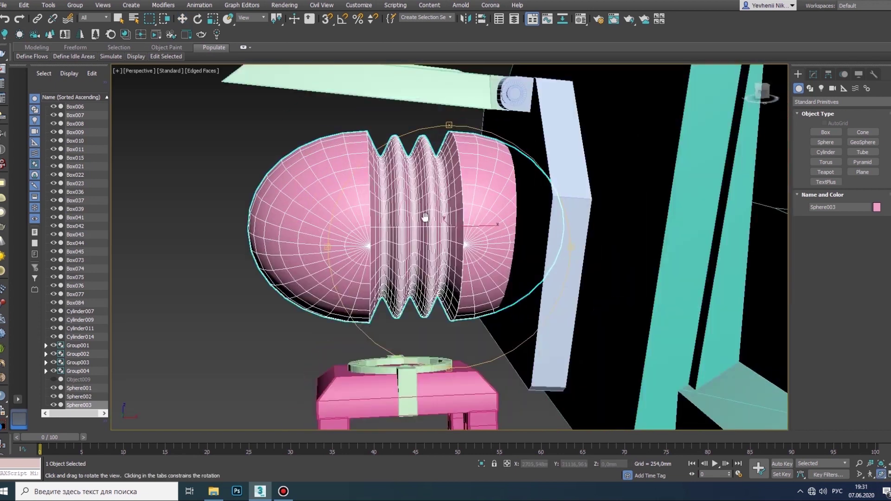
pyautogui.moveTo(425, 217); pyautogui.dragTo(331, 246)
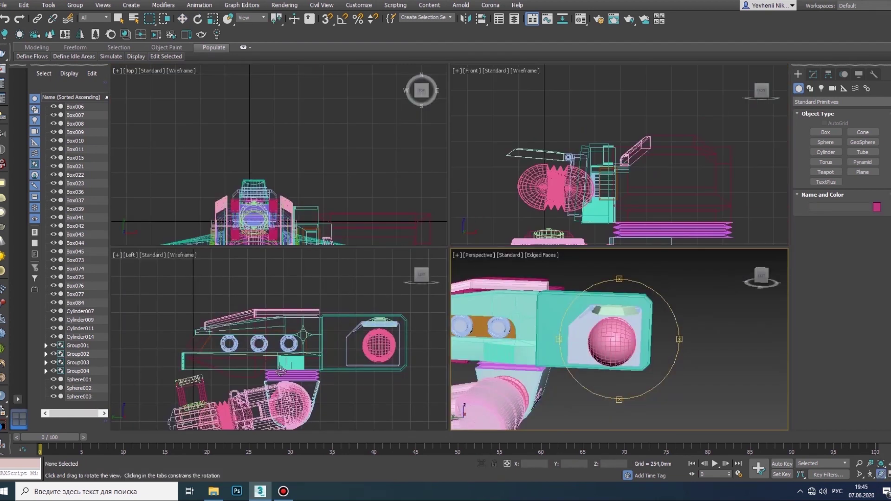
pyautogui.scroll(4, 281, 370)
pyautogui.click(826, 152)
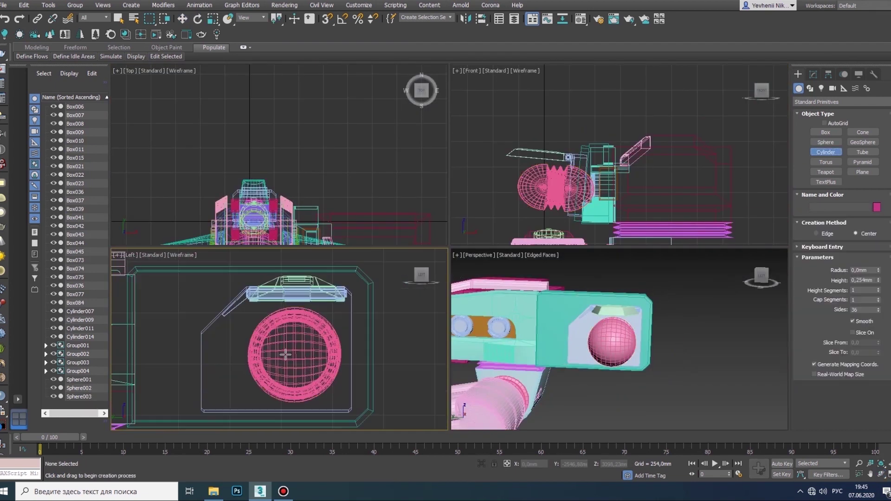
# - Draw the wide ring cylinder around the sphere and convert it to Editable Poly
pyautogui.scroll(2, 285, 355)
pyautogui.moveTo(283, 420); pyautogui.dragTo(279, 409)
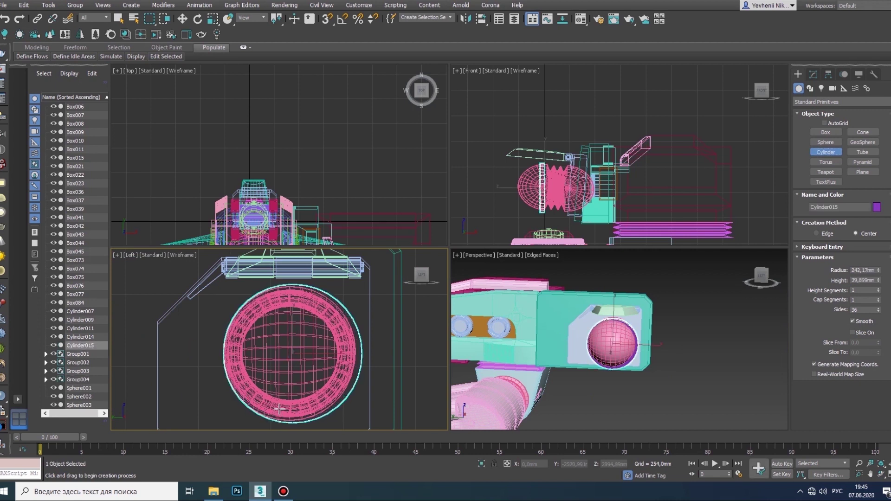
pyautogui.scroll(2, 513, 186)
pyautogui.press('e')
pyautogui.scroll(2, 514, 187)
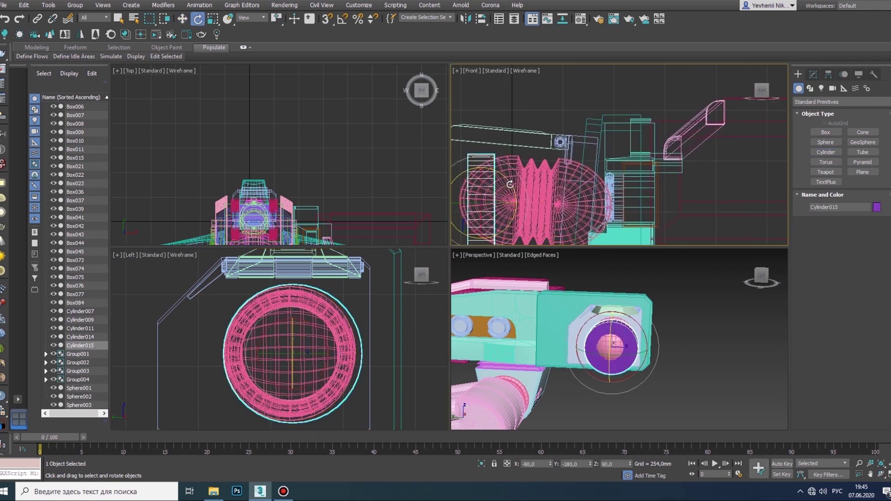
pyautogui.press('p')
pyautogui.hotkey('alt', 'w')
pyautogui.rightClick(429, 242)
pyautogui.click(548, 385)
# - Extrude the ring's outer polygon band by Local Normal about -5.5 mm
pyautogui.press('4')
pyautogui.click(446, 247)
pyautogui.hotkey('shift', 'e')
pyautogui.scroll(2, 439, 243)
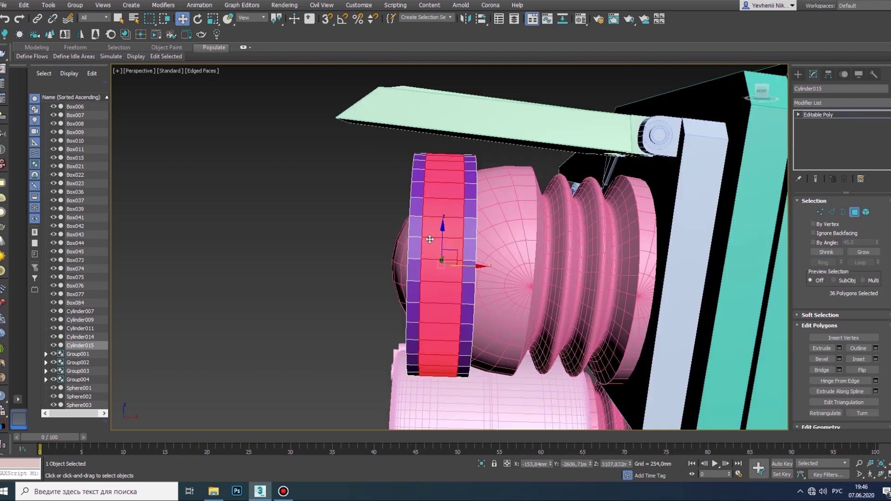
pyautogui.click(457, 253)
pyautogui.moveTo(455, 269); pyautogui.dragTo(449, 310)
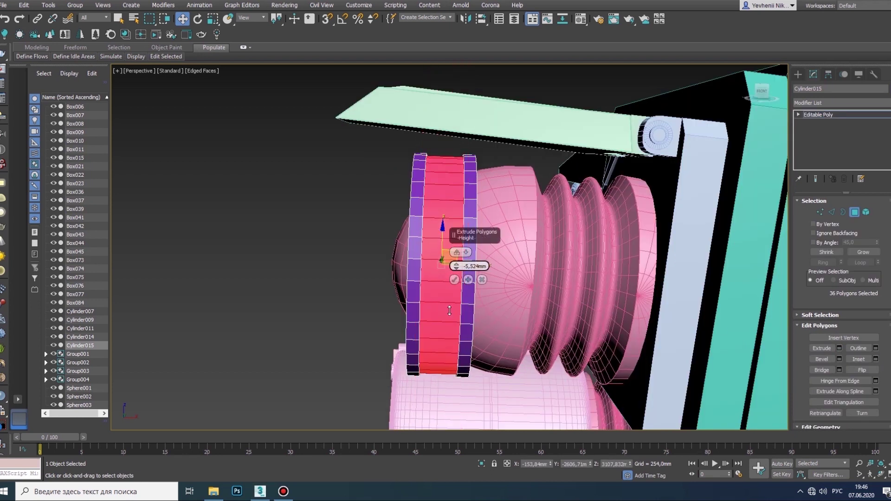
# - Inset the ring's face polygons 25.4 mm and extrude them about 11.4 mm
pyautogui.click(880, 474)
pyautogui.moveTo(445, 260)
pyautogui.mouseDown()
pyautogui.moveTo(456, 282)
pyautogui.moveTo(404, 260)
pyautogui.mouseUp()
pyautogui.scroll(3, 456, 282)
pyautogui.scroll(-5, 488, 307)
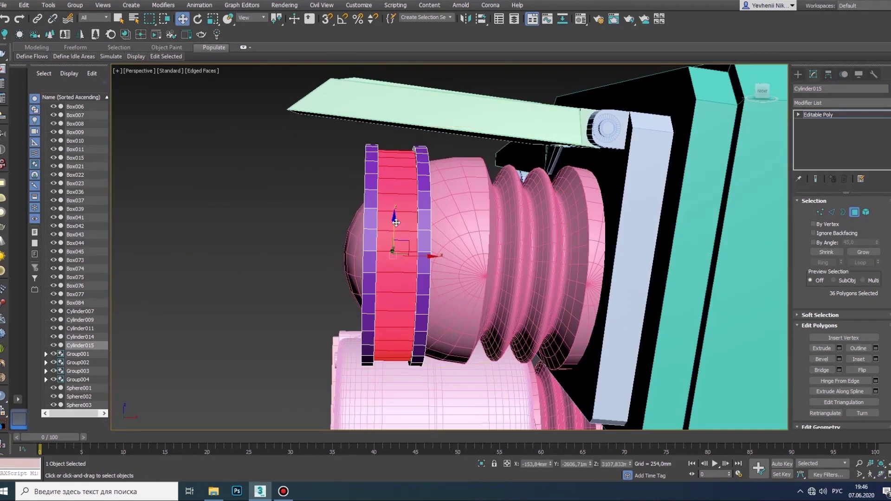
pyautogui.press('w')
pyautogui.click(399, 246)
pyautogui.scroll(2, 382, 274)
pyautogui.click(875, 358)
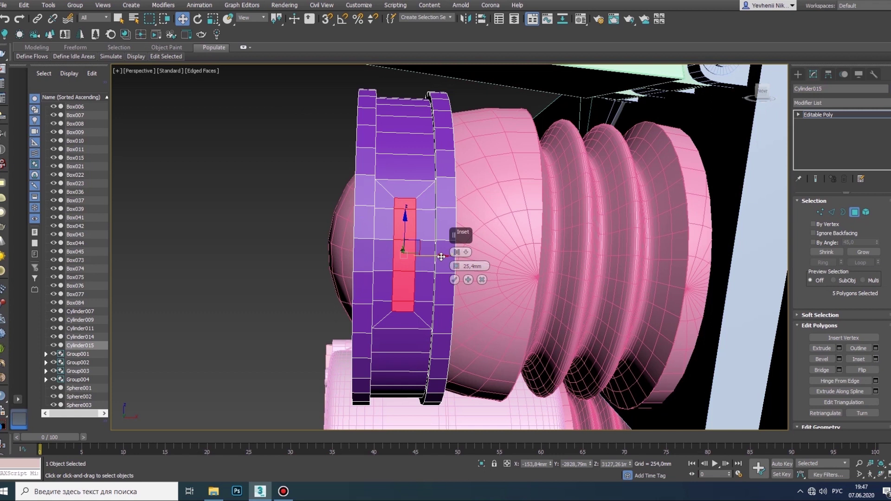
pyautogui.click(839, 348)
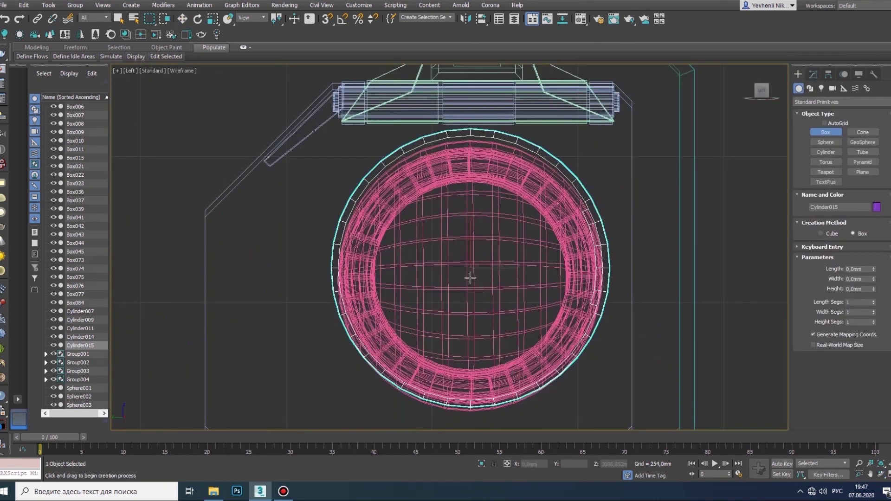
# - Create a box across the upper part of the purple ring in the Left view
pyautogui.moveTo(370, 183); pyautogui.dragTo(567, 228)
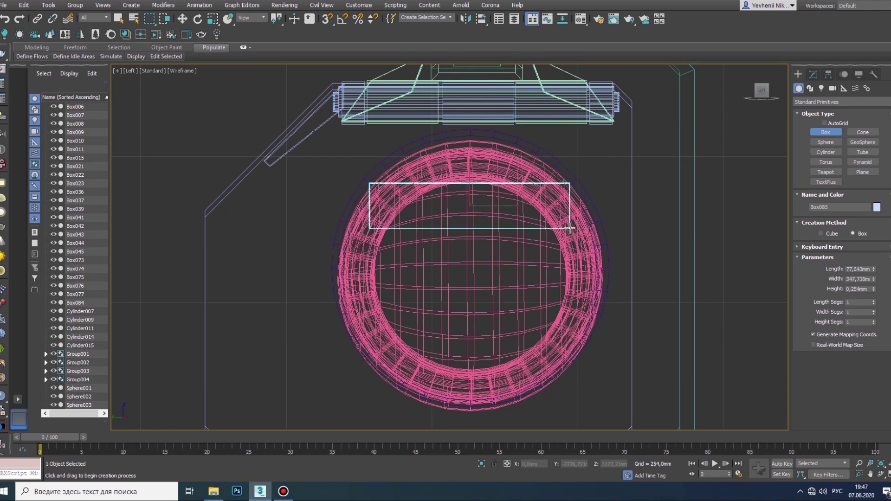
pyautogui.click(561, 191)
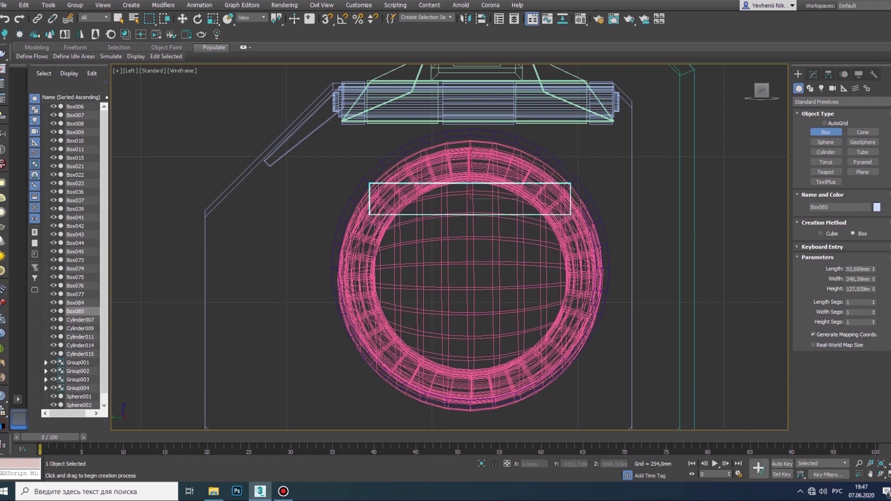
pyautogui.hotkey('alt', 'w')
pyautogui.press('w')
pyautogui.scroll(3, 489, 184)
pyautogui.scroll(2, 489, 184)
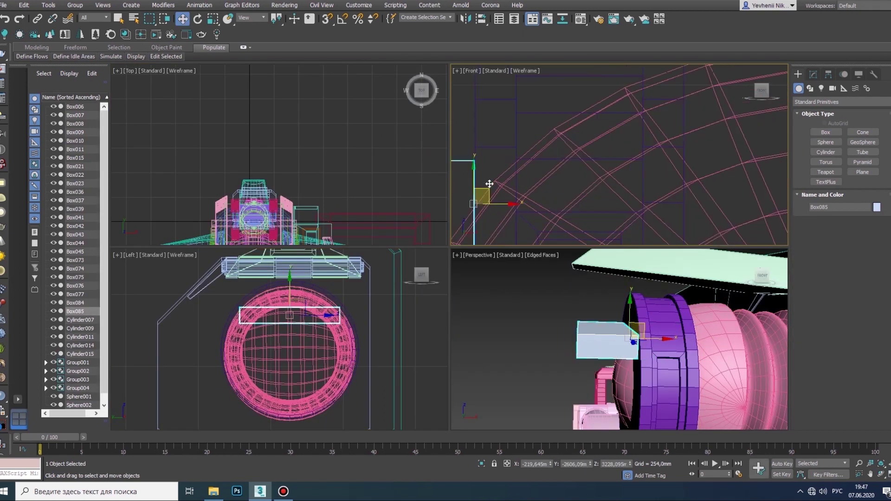
# - Raise the box height to about 427 mm and convert it to Editable Poly
pyautogui.hotkey('alt', 'w')
pyautogui.click(813, 75)
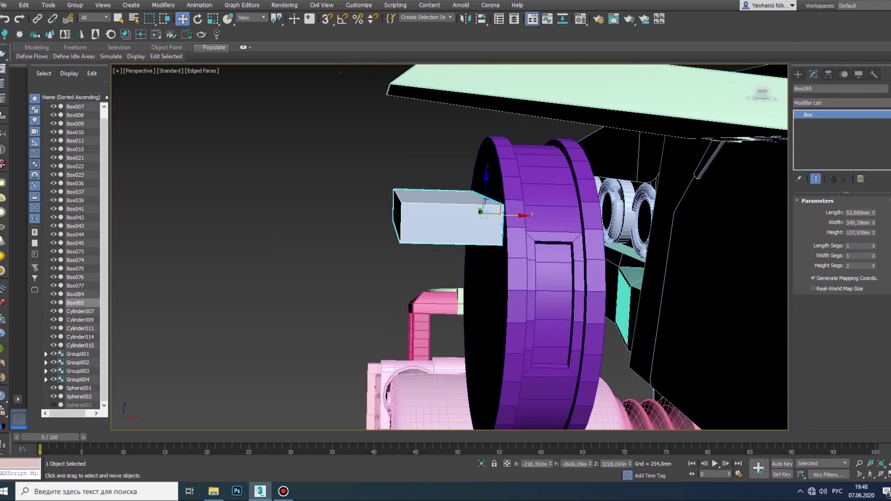
pyautogui.moveTo(873, 232); pyautogui.dragTo(820, 131)
pyautogui.keyDown('alt'); pyautogui.moveTo(510, 287); pyautogui.dragTo(459, 264, button='middle'); pyautogui.keyUp('alt')
pyautogui.rightClick(459, 265)
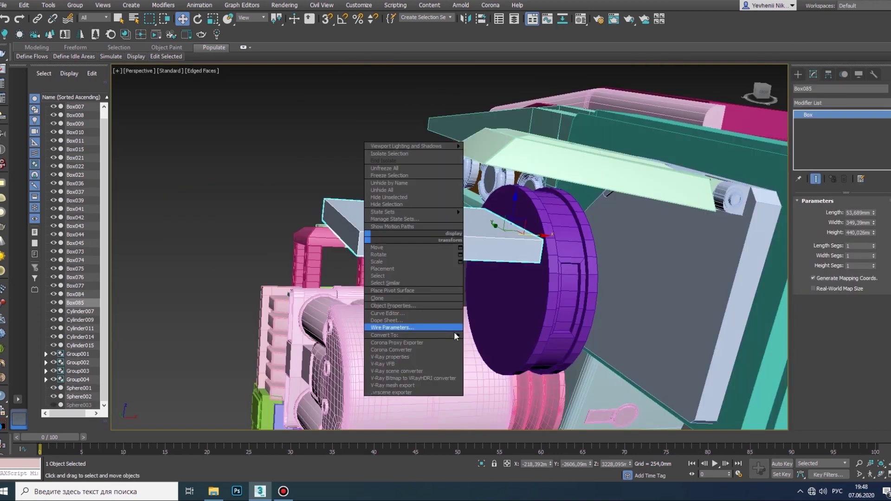
pyautogui.click(453, 332)
# - Chamfer the plate's two outer end edges 25.4 mm to round its end
pyautogui.press('2')
pyautogui.click(448, 223)
pyautogui.keyDown('ctrl'); pyautogui.click(327, 212); pyautogui.keyUp('ctrl')
pyautogui.click(838, 369)
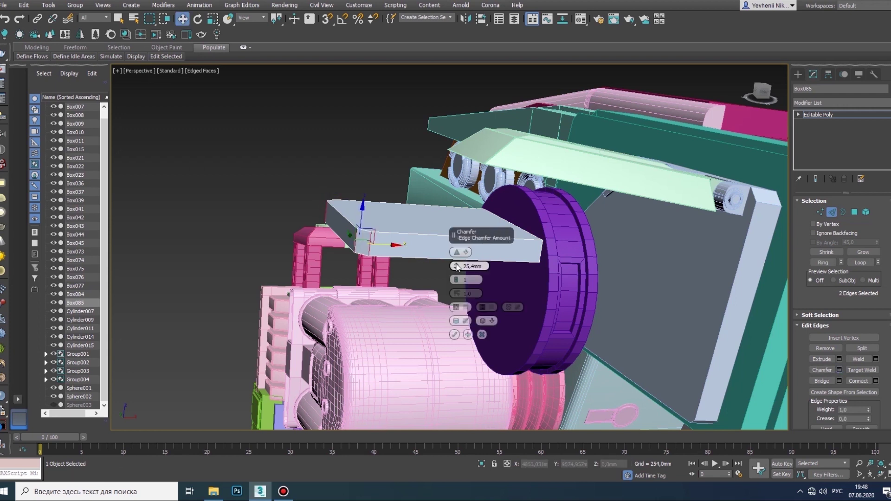
pyautogui.click(463, 333)
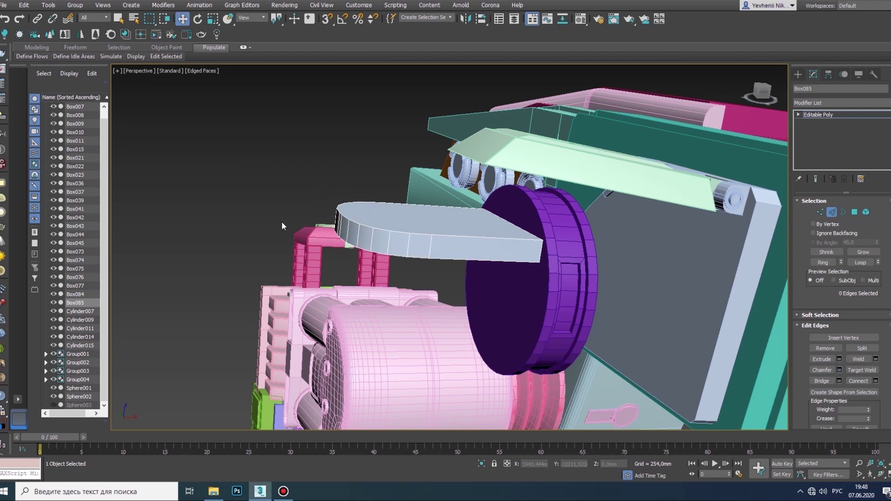
pyautogui.hotkey('alt', 'w')
pyautogui.press('f')
# - Shift-move an identical copy of the rounded plate downward below the original
pyautogui.hotkey('alt', 'w')
pyautogui.moveTo(332, 188); pyautogui.dragTo(415, 163, button='middle')
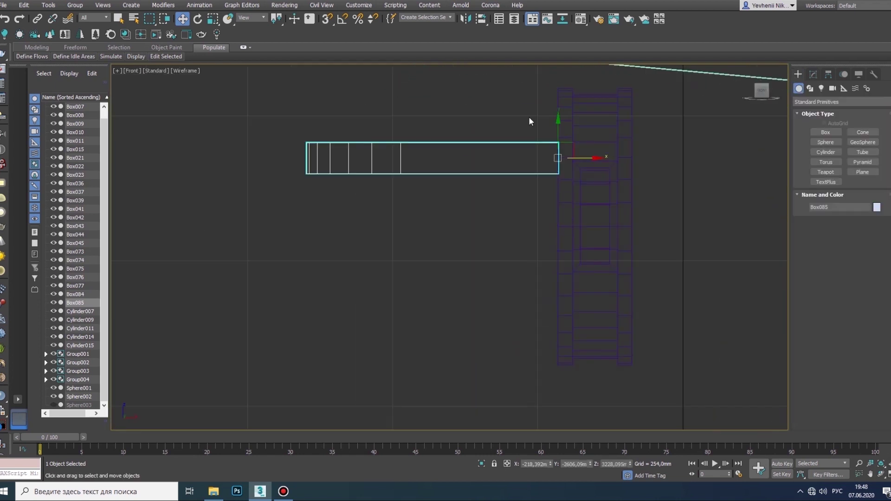
pyautogui.keyDown('shift'); pyautogui.moveTo(559, 157); pyautogui.dragTo(558, 316); pyautogui.keyUp('shift')
pyautogui.hotkey('alt', 'w')
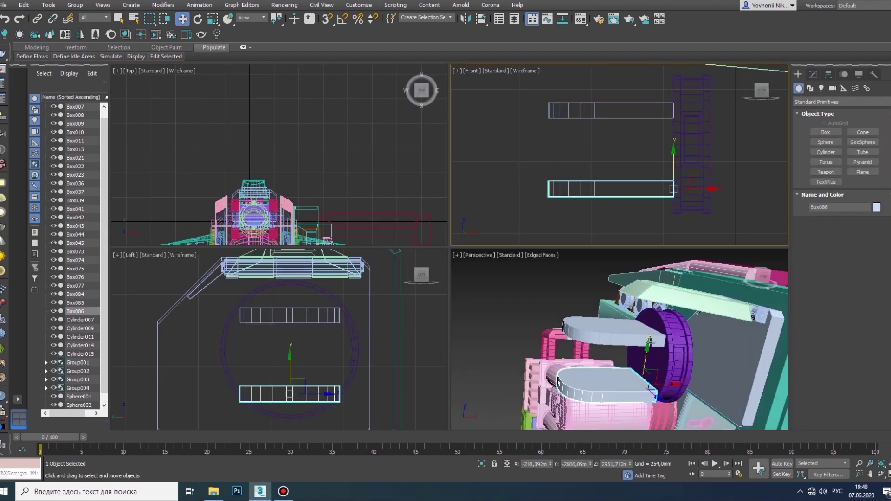
pyautogui.hotkey('alt', 'w')
pyautogui.scroll(3, 429, 335)
pyautogui.scroll(-2, 429, 335)
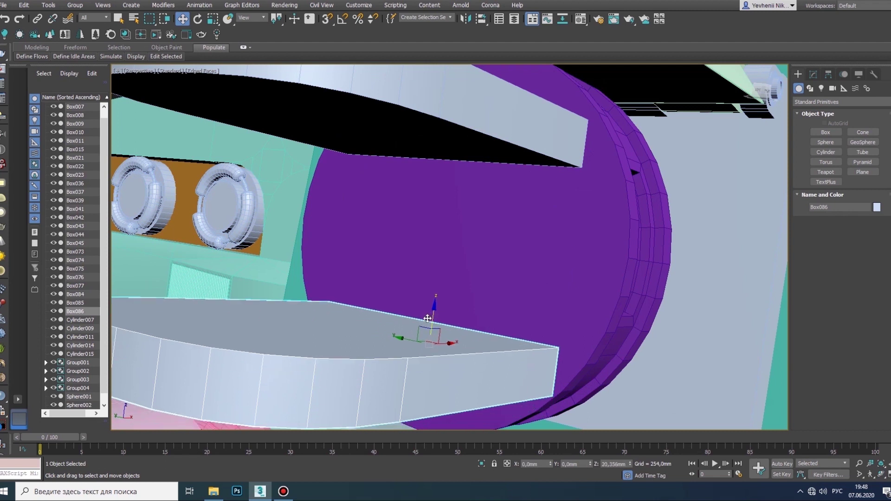
pyautogui.scroll(-5, 430, 335)
pyautogui.hotkey('alt', 'w')
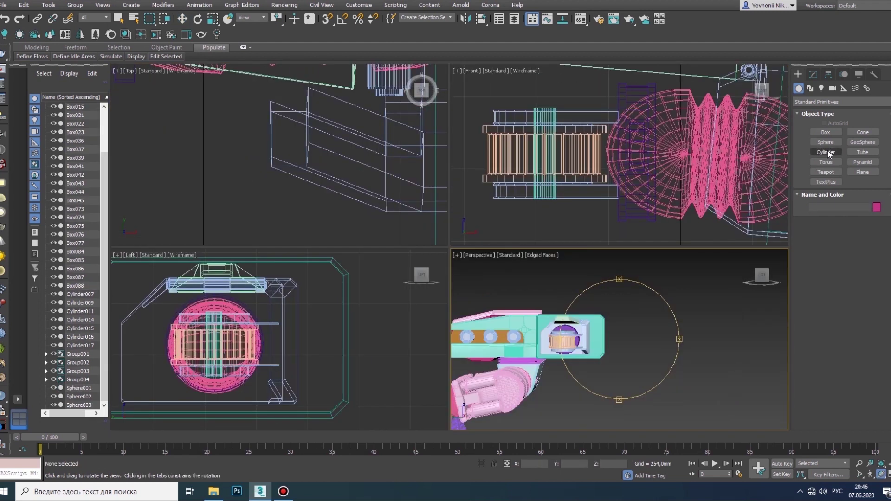
# - Draw a large cylinder around the ring in Front view and move it forward past the ring
pyautogui.click(828, 153)
pyautogui.scroll(-2, 559, 153)
pyautogui.moveTo(555, 154); pyautogui.dragTo(551, 224)
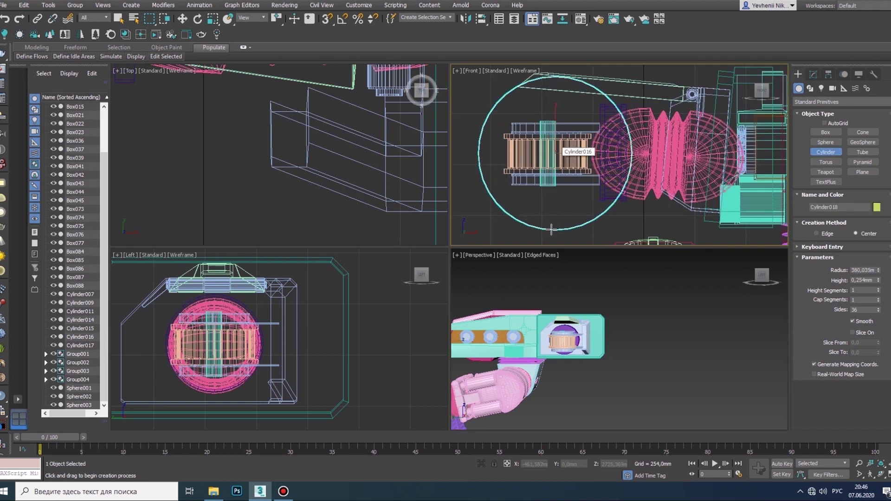
pyautogui.press('w')
pyautogui.scroll(-3, 533, 339)
pyautogui.scroll(-4, 278, 334)
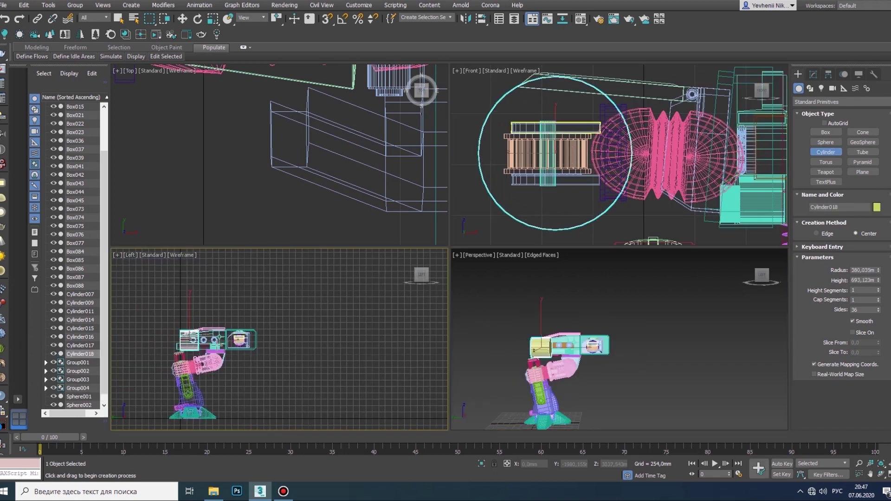
pyautogui.moveTo(223, 341); pyautogui.dragTo(231, 341)
# - Lengthen the new cylinder to its final length in the maximized Left view
pyautogui.scroll(4, 184, 320)
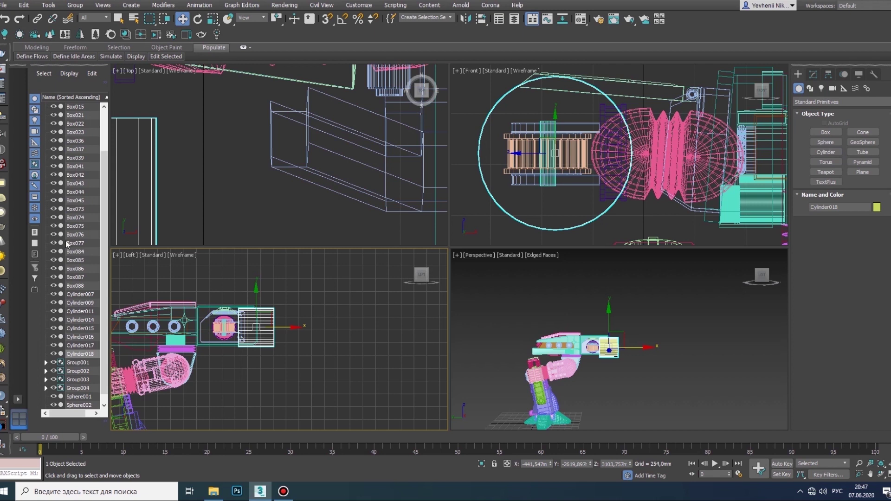
pyautogui.scroll(2, 325, 371)
pyautogui.scroll(2, 391, 394)
pyautogui.scroll(2, 391, 393)
pyautogui.hotkey('alt', 'w')
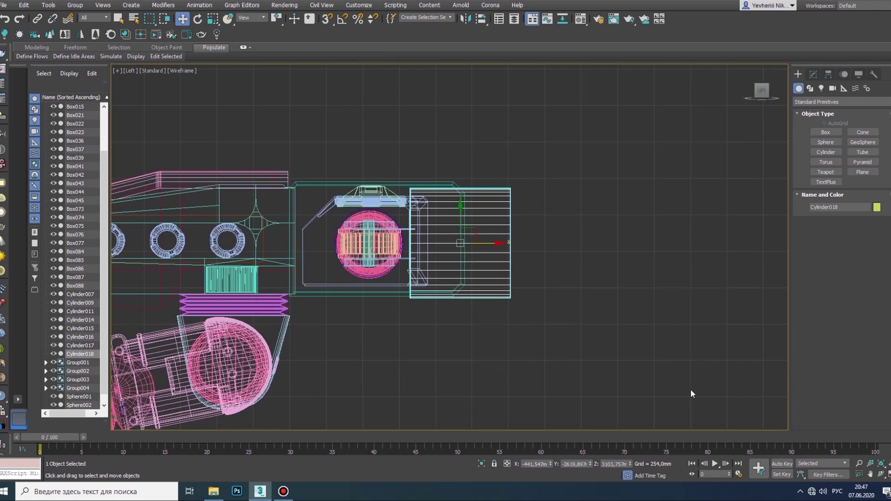
pyautogui.moveTo(691, 393); pyautogui.dragTo(575, 408, button='middle')
pyautogui.click(813, 74)
pyautogui.moveTo(878, 223); pyautogui.dragTo(880, 169)
pyautogui.moveTo(445, 241); pyautogui.dragTo(453, 262, button='middle')
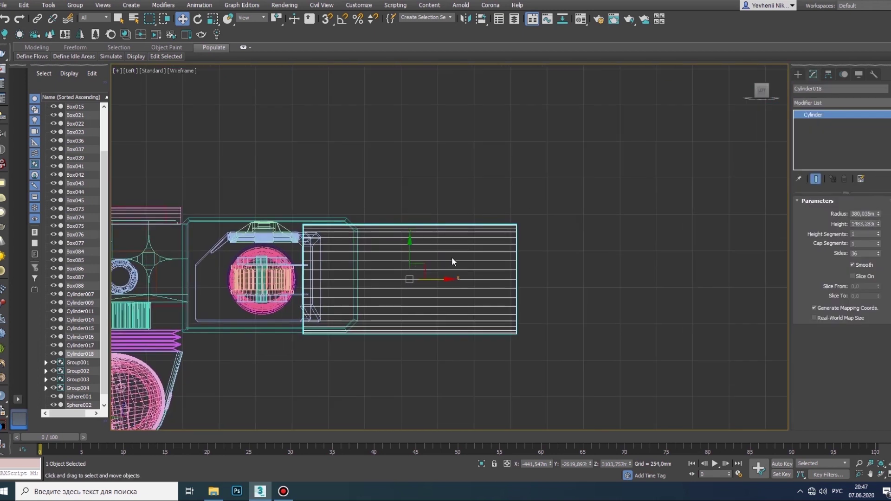
# - Orbit the perspective view in close to the cylinder's rear end
pyautogui.press('1')
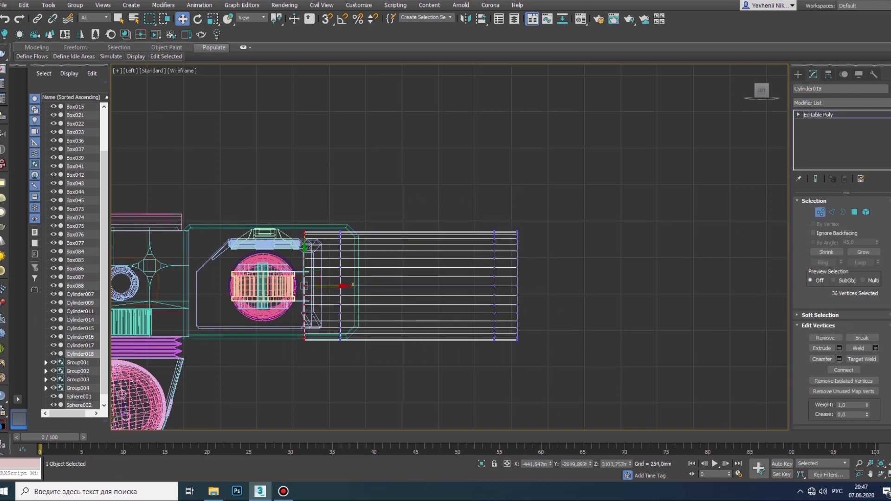
pyautogui.hotkey('alt', 'w')
pyautogui.scroll(3, 580, 353)
pyautogui.click(888, 474)
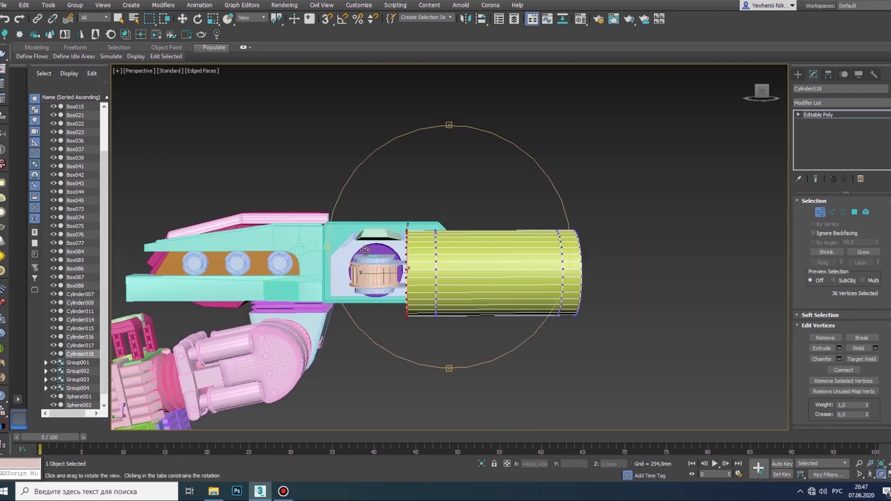
pyautogui.moveTo(365, 250); pyautogui.dragTo(387, 273)
pyautogui.press('r')
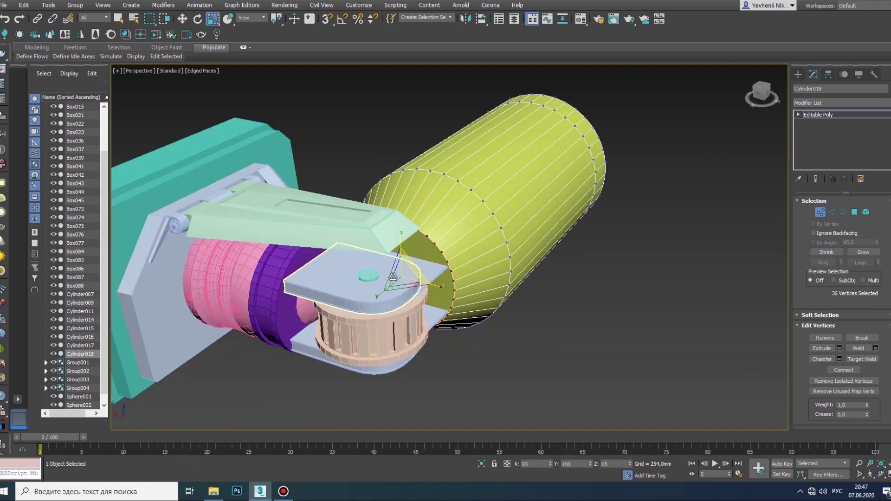
pyautogui.keyDown('alt'); pyautogui.moveTo(371, 260); pyautogui.dragTo(326, 281, button='middle'); pyautogui.keyUp('alt')
pyautogui.moveTo(356, 246); pyautogui.dragTo(796, 227)
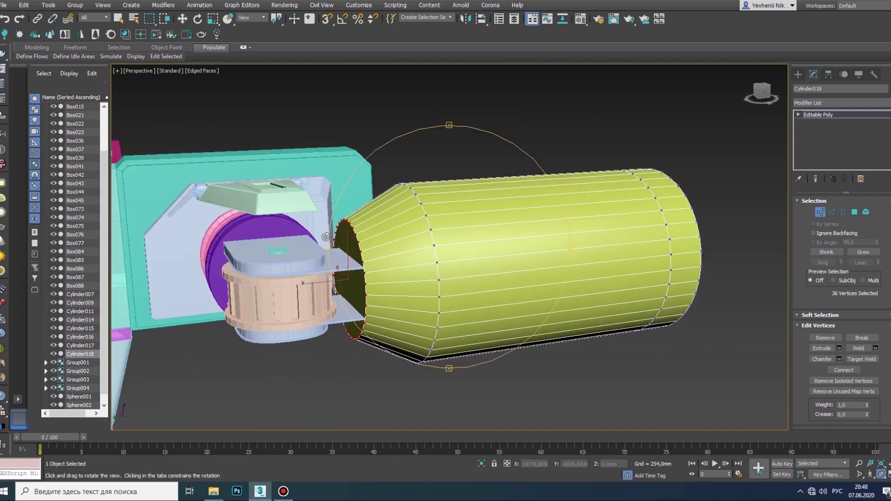
# - Extrude the cylinder's rear cap polygon by about 56 mm
pyautogui.press('4')
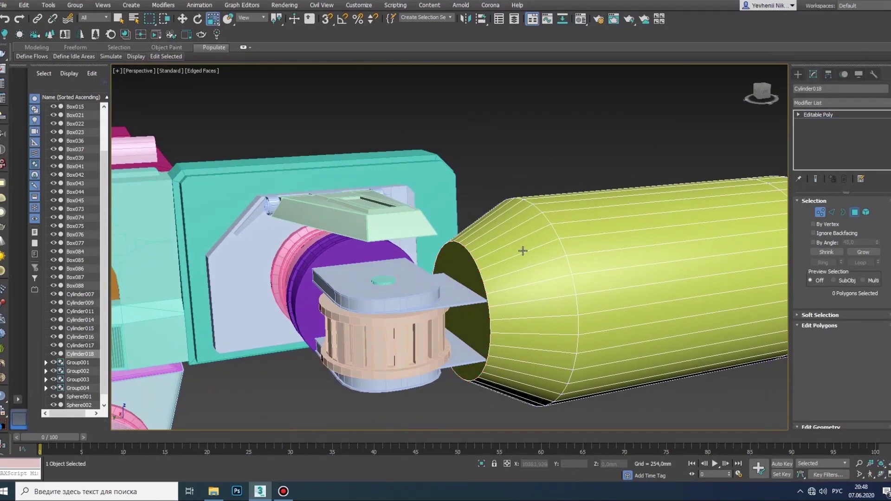
pyautogui.click(462, 306)
pyautogui.click(839, 348)
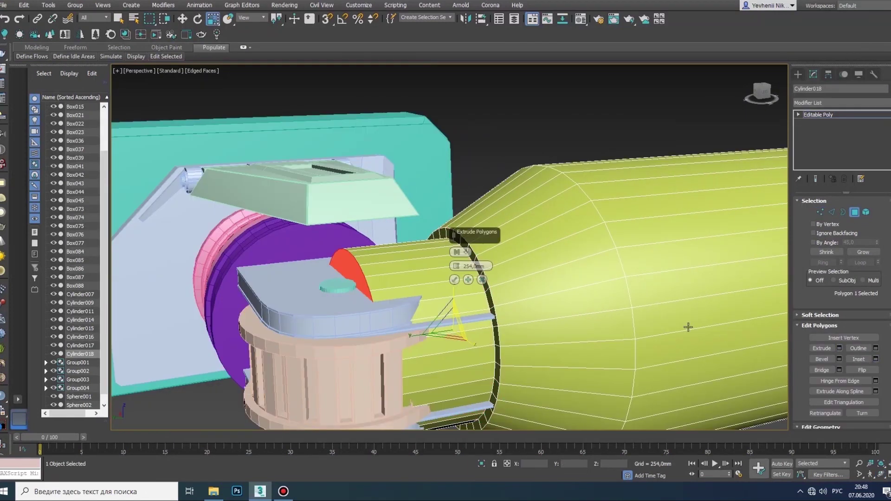
pyautogui.moveTo(454, 279); pyautogui.dragTo(457, 301)
pyautogui.click(455, 280)
pyautogui.scroll(-3, 455, 282)
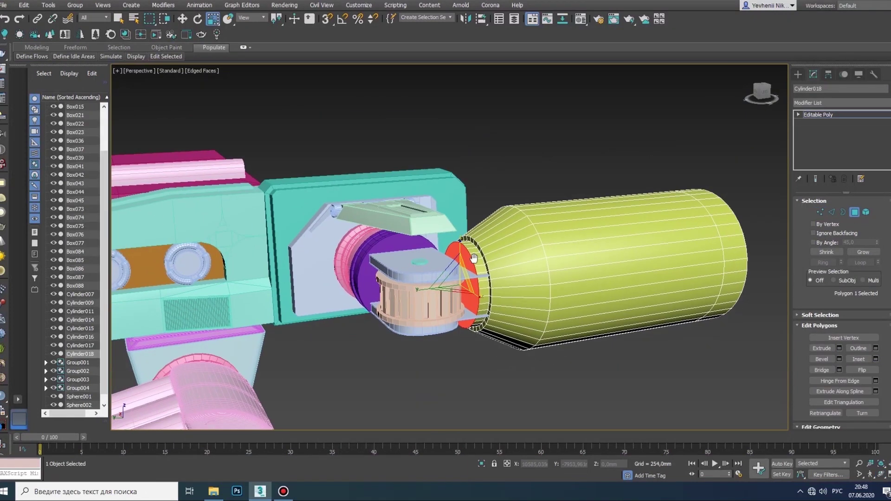
pyautogui.scroll(5, 325, 255)
pyautogui.moveTo(306, 242); pyautogui.dragTo(346, 258, button='middle')
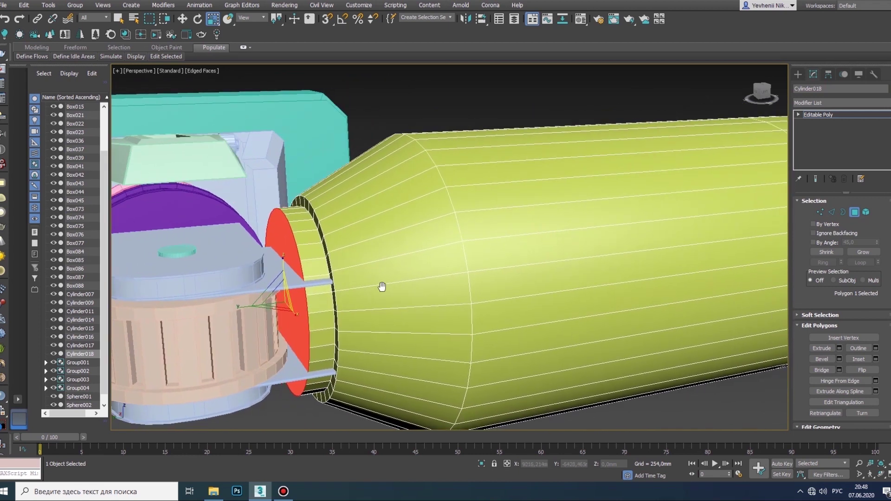
# - Scale the end-cap vertices down to taper the cylinder's end
pyautogui.hotkey('alt', 'w')
pyautogui.press('1')
pyautogui.hotkey('alt', 'w')
pyautogui.keyDown('alt'); pyautogui.moveTo(418, 278); pyautogui.dragTo(462, 238, button='middle'); pyautogui.keyUp('alt')
pyautogui.press('r')
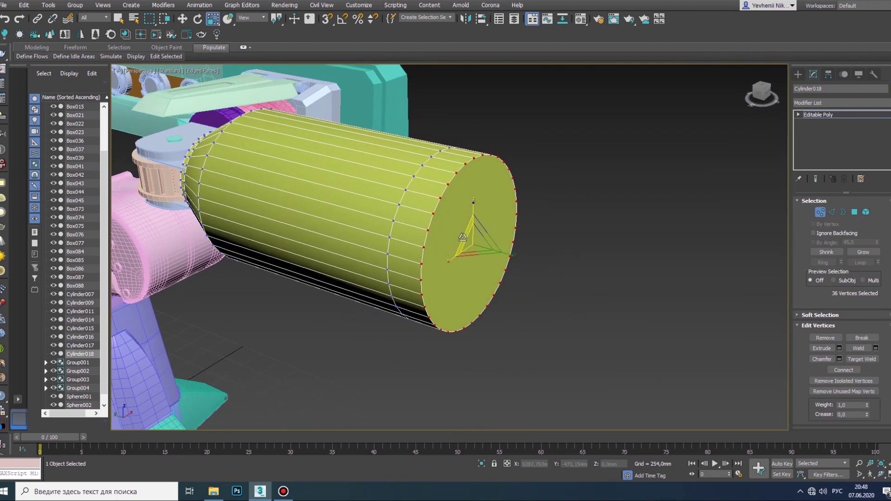
pyautogui.moveTo(463, 237); pyautogui.dragTo(471, 242)
pyautogui.scroll(2, 441, 226)
# - Chamfer the cylinder's end edge loop with 2 segments
pyautogui.press('2')
pyautogui.click(364, 204)
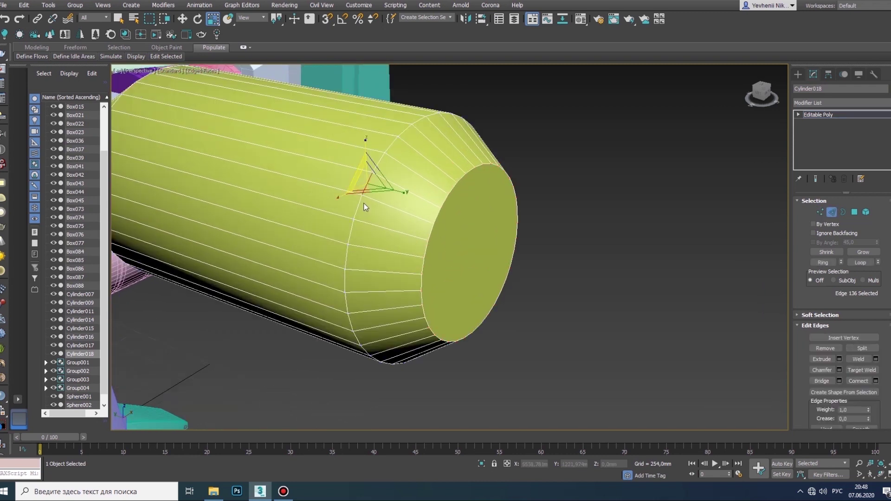
pyautogui.click(839, 370)
pyautogui.moveTo(457, 281); pyautogui.dragTo(456, 278)
pyautogui.click(467, 334)
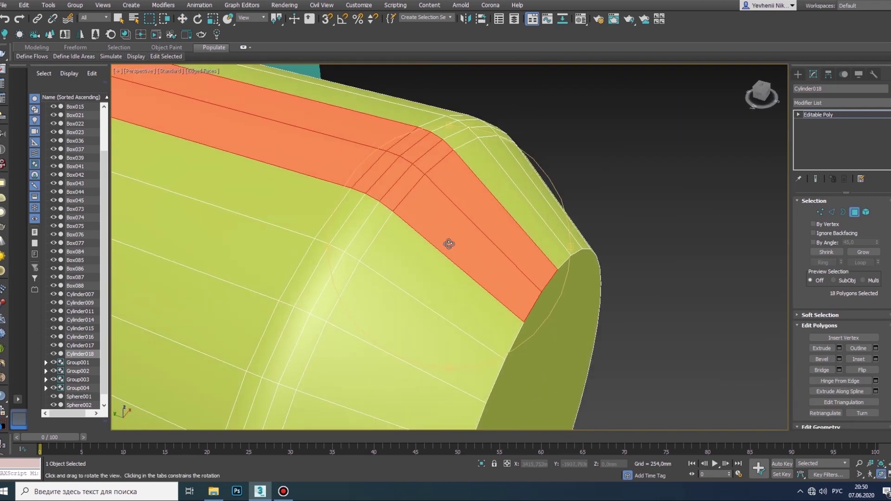
# - Inset the top polygon strip and push it about 8.473 mm inward as a groove
pyautogui.moveTo(449, 244); pyautogui.dragTo(417, 241)
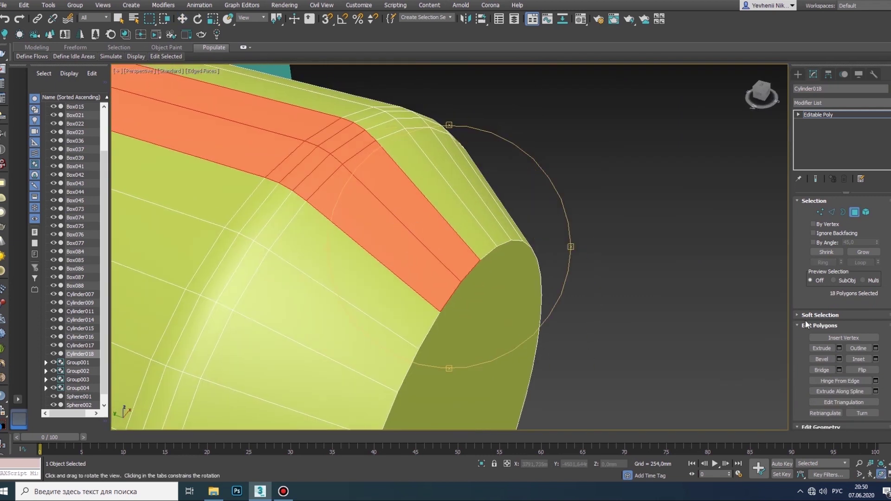
pyautogui.click(875, 359)
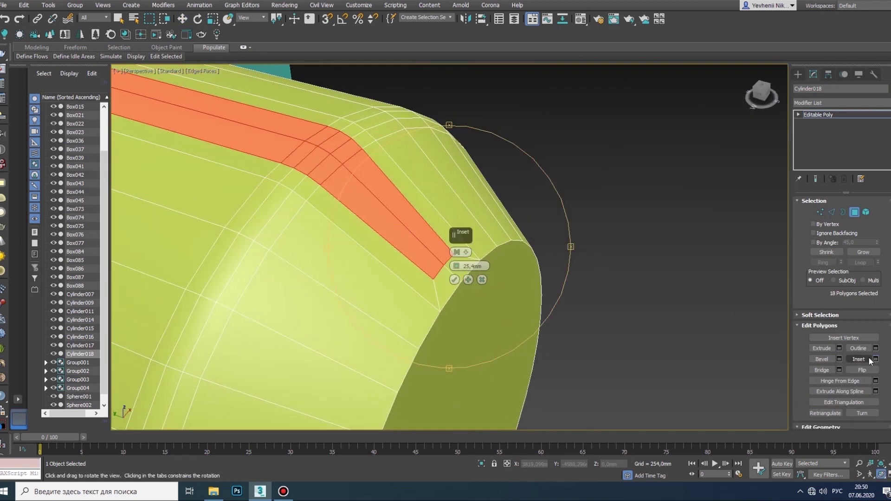
pyautogui.click(448, 279)
pyautogui.moveTo(448, 278); pyautogui.dragTo(454, 253)
pyautogui.click(173, 233)
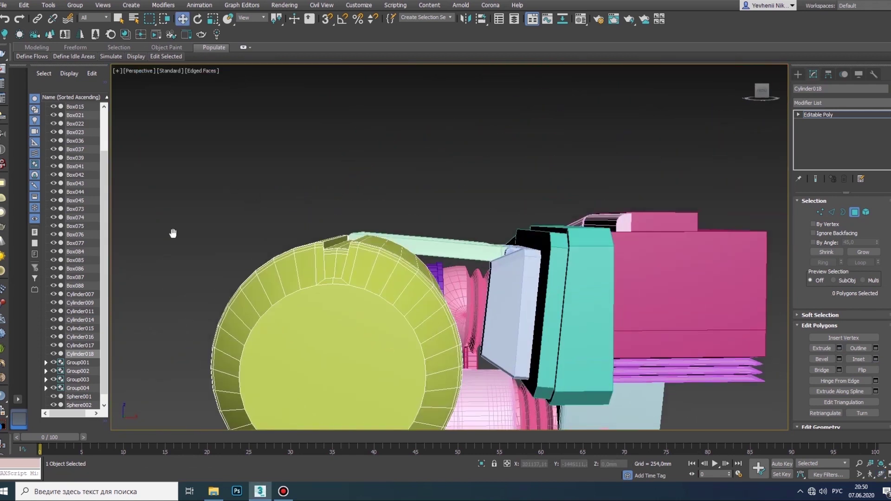
pyautogui.scroll(5, 212, 271)
pyautogui.scroll(-5, 380, 237)
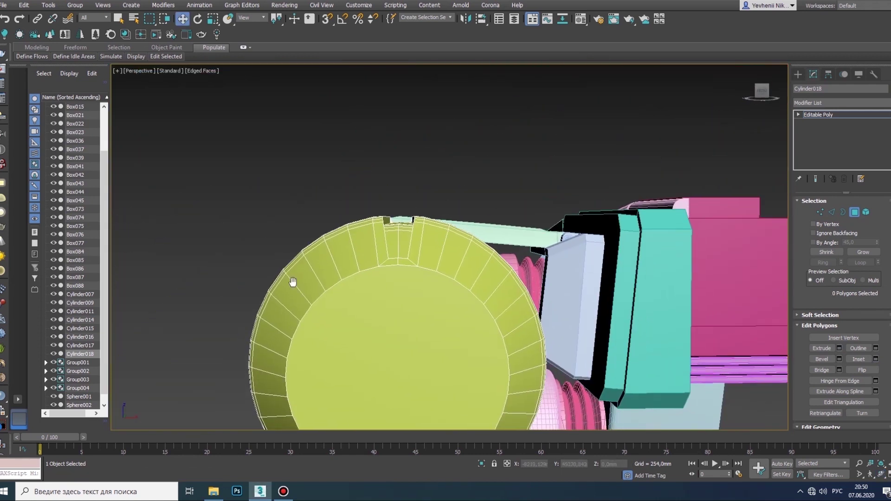
pyautogui.moveTo(293, 282); pyautogui.dragTo(312, 296, button='middle')
pyautogui.click(798, 74)
pyautogui.click(825, 133)
# - Draw a thin box along the cylinder's top in Top view, about 8 mm high
pyautogui.press('t')
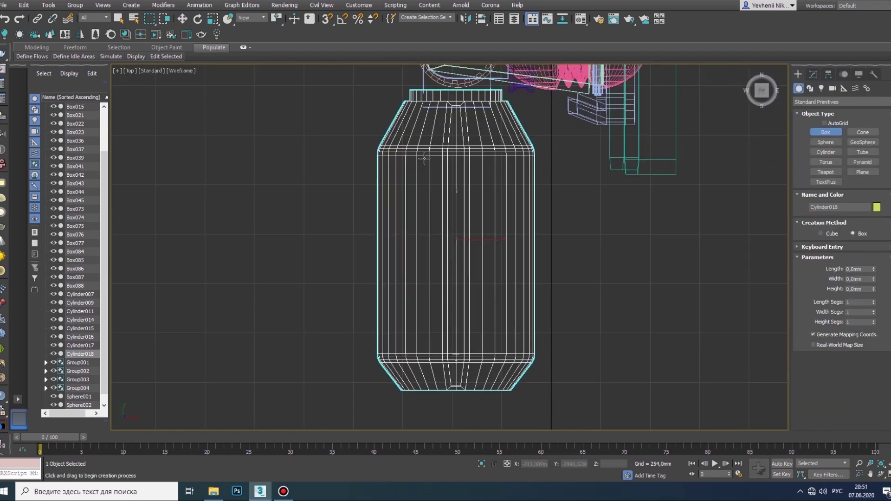
pyautogui.moveTo(447, 133); pyautogui.dragTo(457, 364)
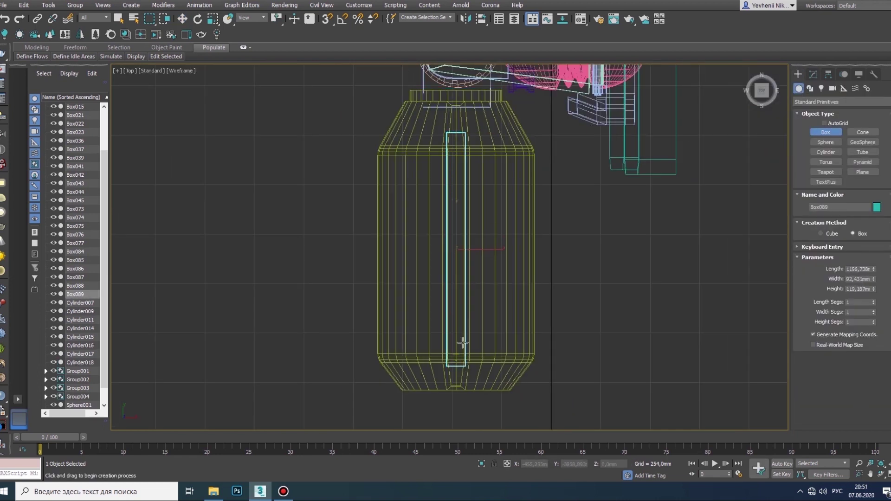
pyautogui.hotkey('alt', 'w')
pyautogui.scroll(-6, 553, 95)
pyautogui.press('w')
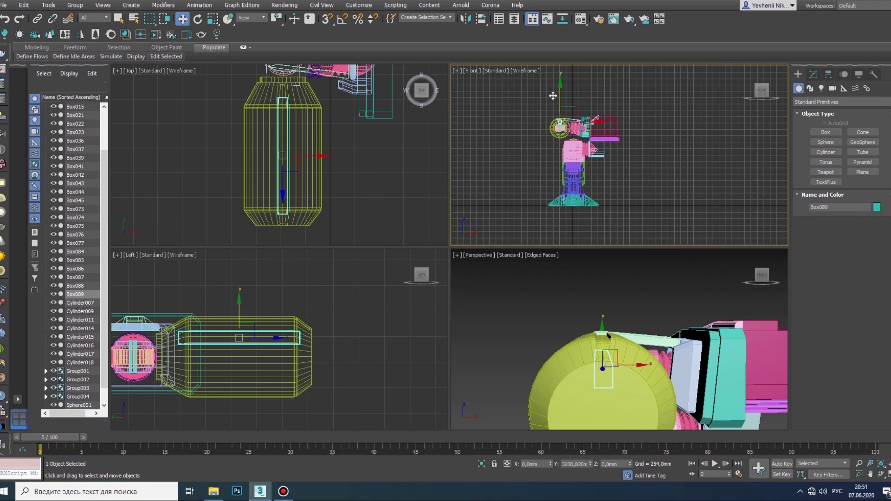
pyautogui.press('z')
pyautogui.click(813, 75)
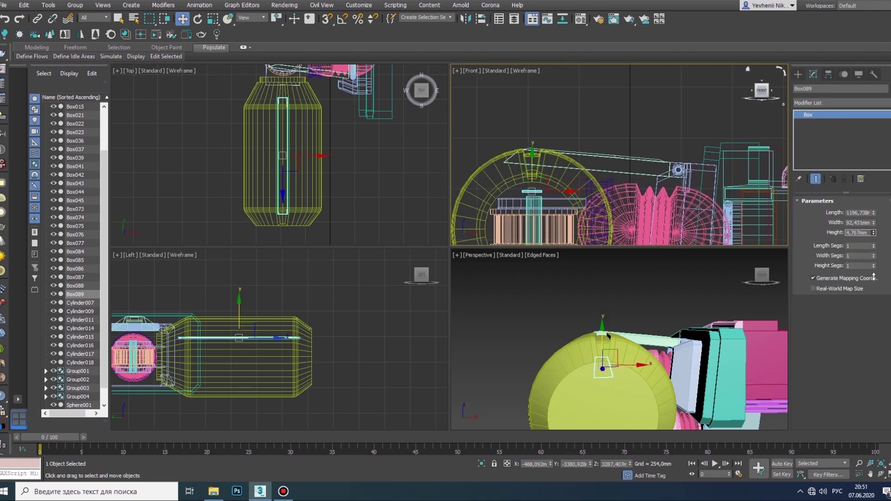
pyautogui.moveTo(874, 277); pyautogui.dragTo(874, 260)
# - Lift the box onto the cylinder, centre it, and convert it to Editable Poly
pyautogui.scroll(6, 544, 139)
pyautogui.moveTo(544, 177); pyautogui.dragTo(544, 85)
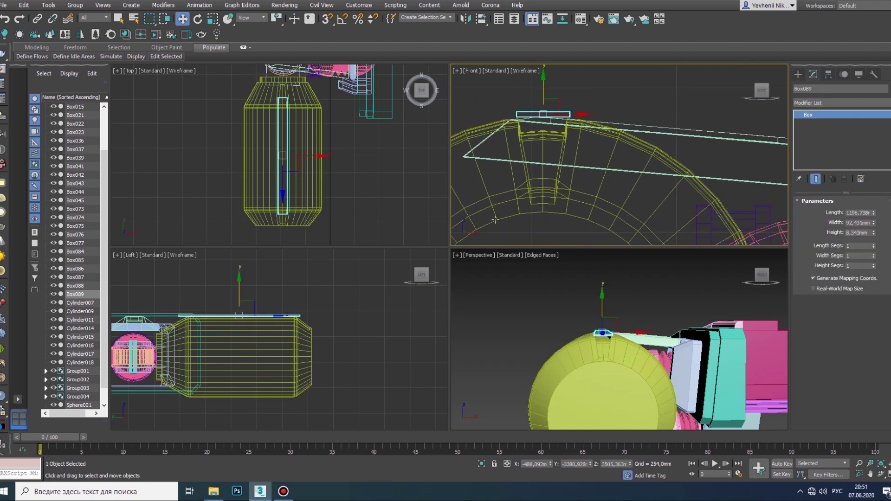
pyautogui.scroll(3, 495, 220)
pyautogui.moveTo(511, 139); pyautogui.dragTo(511, 181, button='middle')
pyautogui.scroll(2, 561, 185)
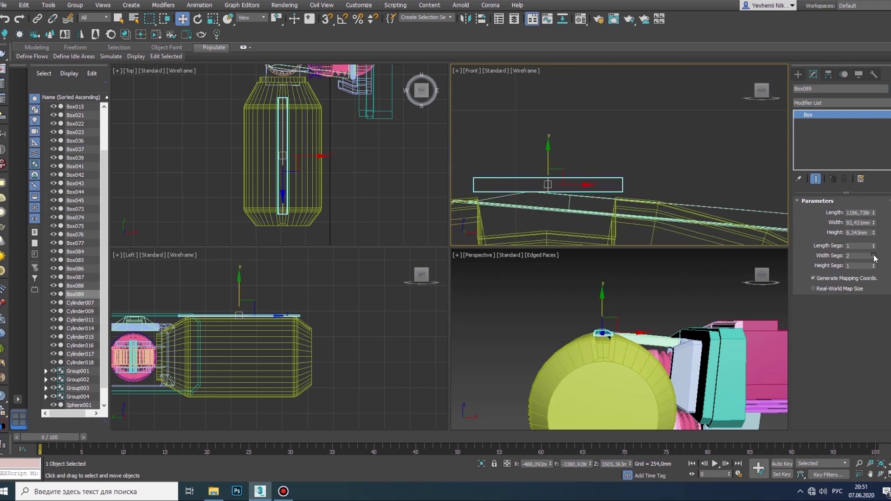
pyautogui.rightClick(516, 185)
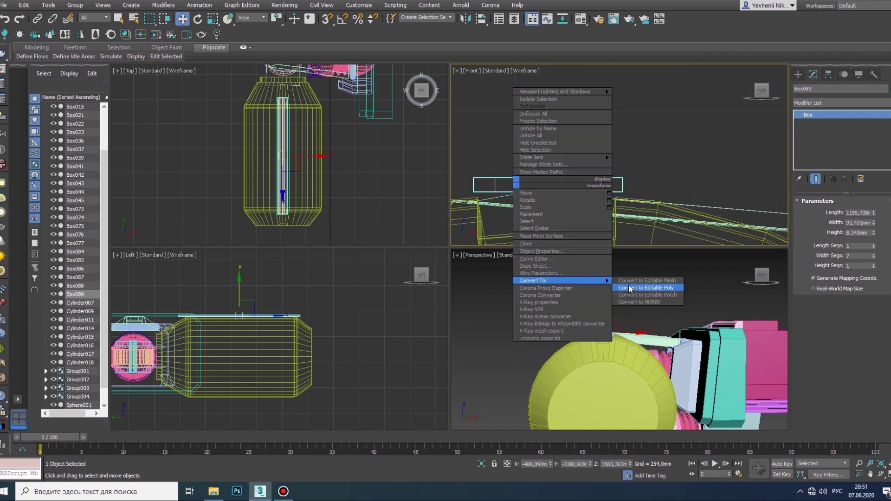
pyautogui.click(612, 285)
# - Extrude three bottom polygons 254 mm down into legs reaching the groove
pyautogui.scroll(3, 595, 311)
pyautogui.press('4')
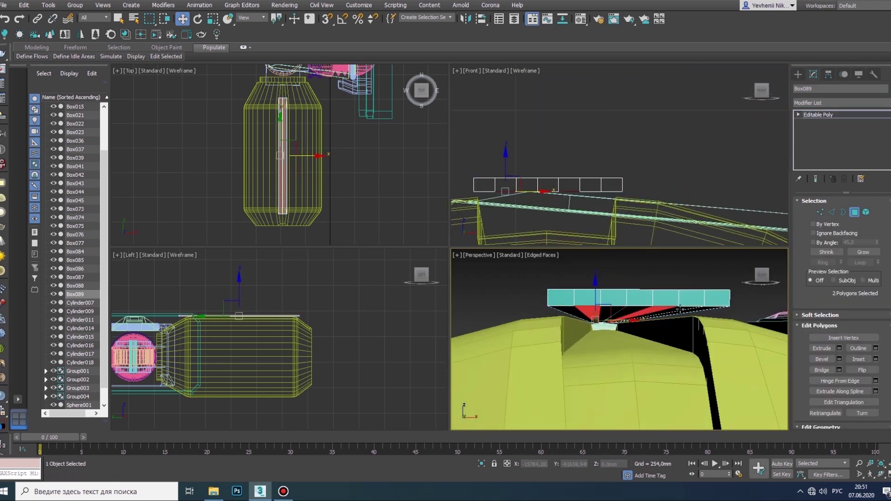
pyautogui.keyDown('alt'); pyautogui.moveTo(603, 292); pyautogui.dragTo(583, 291, button='middle'); pyautogui.keyUp('alt')
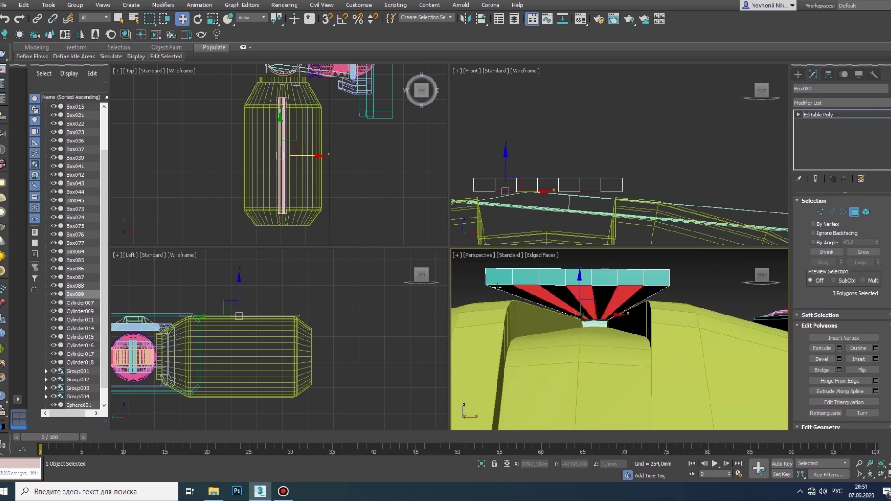
pyautogui.scroll(2, 587, 303)
pyautogui.click(839, 348)
pyautogui.moveTo(625, 358); pyautogui.dragTo(627, 375)
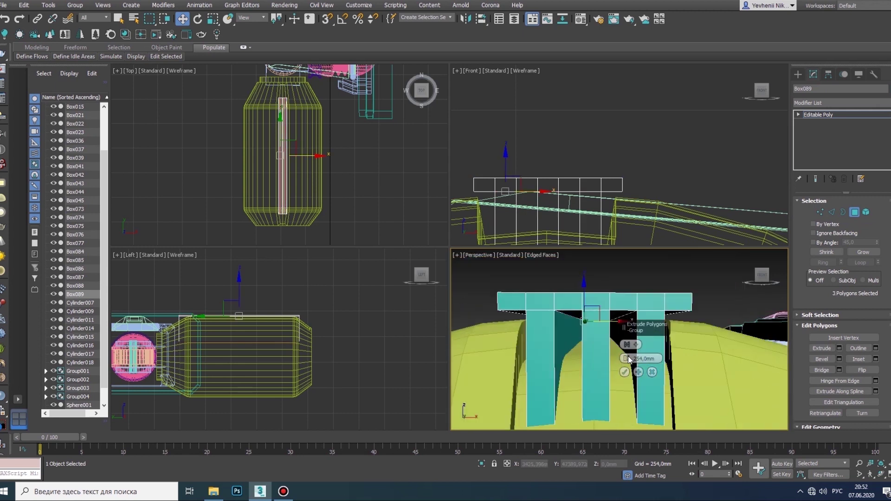
pyautogui.click(624, 372)
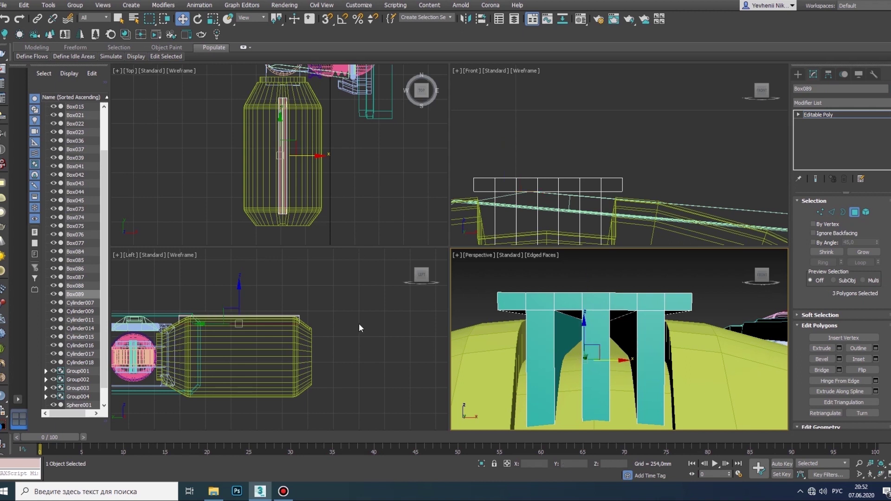
# - Slightly extrude the seven front polygons of the plate
pyautogui.click(881, 473)
pyautogui.hotkey('alt', 'w')
pyautogui.moveTo(445, 250); pyautogui.dragTo(413, 265)
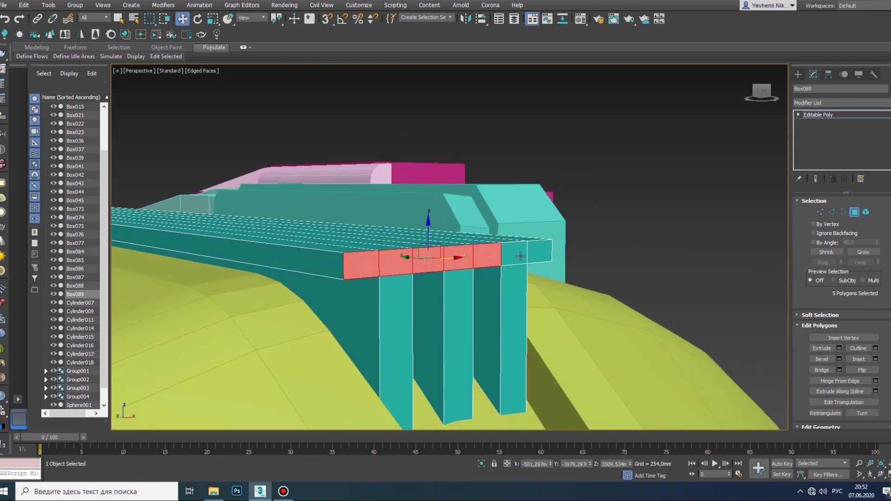
pyautogui.click(839, 348)
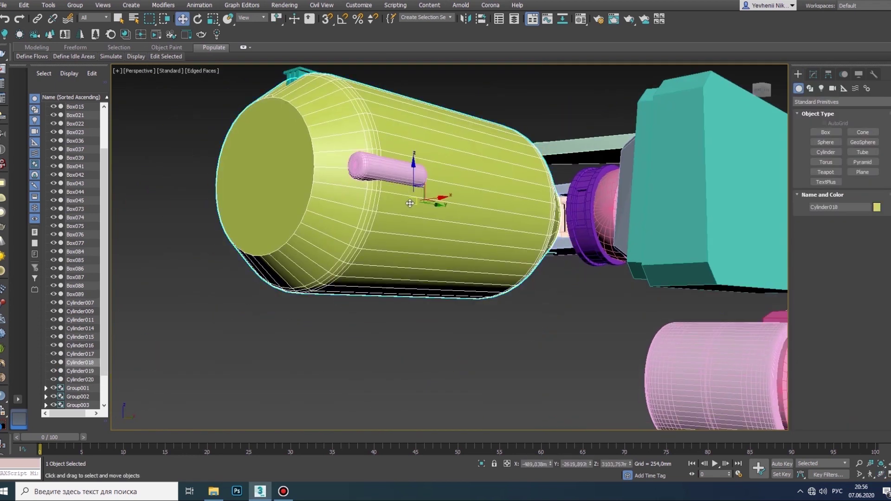
# - Select eight polygons along the cylinder's side as a panel
pyautogui.click(813, 75)
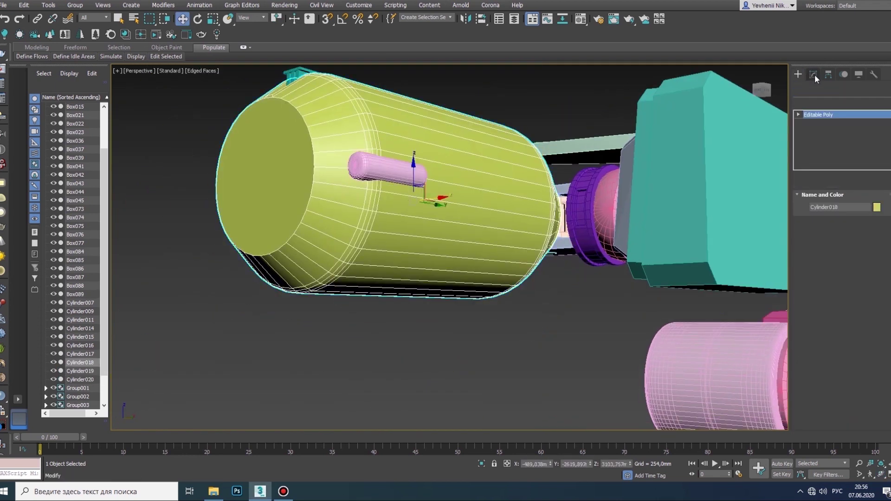
pyautogui.press('4')
pyautogui.keyDown('ctrl'); pyautogui.click(404, 242); pyautogui.keyUp('ctrl')
pyautogui.keyDown('ctrl'); pyautogui.click(404, 258); pyautogui.keyUp('ctrl')
pyautogui.keyDown('alt'); pyautogui.moveTo(404, 258); pyautogui.dragTo(454, 148, button='middle'); pyautogui.keyUp('alt')
pyautogui.keyDown('ctrl'); pyautogui.click(455, 148); pyautogui.keyUp('ctrl')
pyautogui.keyDown('ctrl'); pyautogui.click(450, 223); pyautogui.keyUp('ctrl')
pyautogui.keyDown('alt'); pyautogui.moveTo(450, 223); pyautogui.dragTo(434, 250, button='middle'); pyautogui.keyUp('alt')
pyautogui.scroll(2, 434, 250)
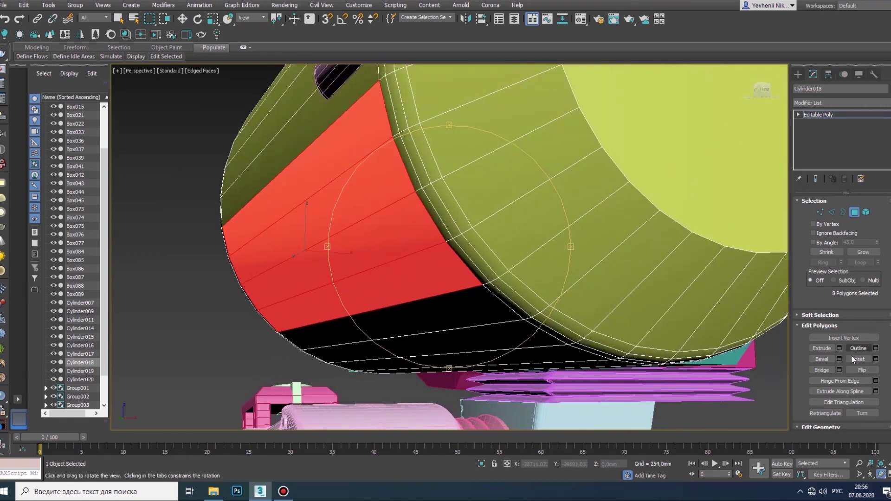
# - Inset the side panel and extrude it about 21 mm inward
pyautogui.click(876, 358)
pyautogui.click(838, 349)
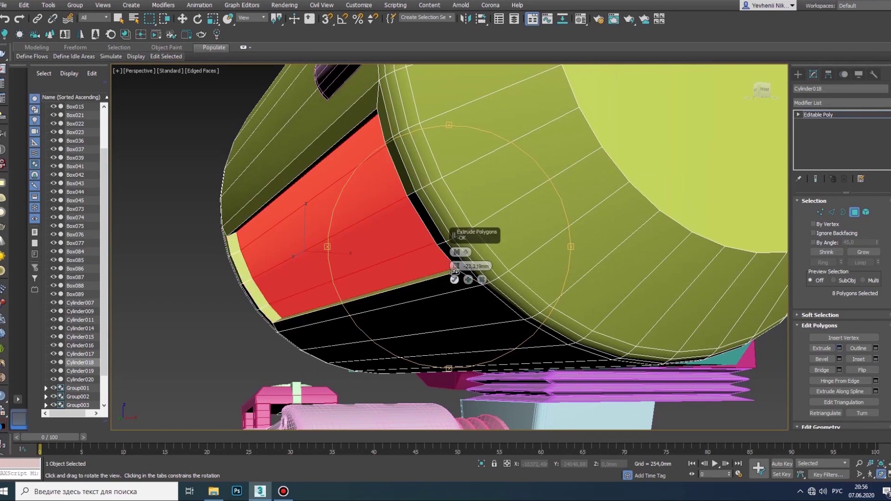
pyautogui.moveTo(454, 269); pyautogui.dragTo(456, 266)
pyautogui.scroll(-5, 455, 280)
pyautogui.keyDown('alt'); pyautogui.moveTo(455, 280); pyautogui.dragTo(493, 289, button='middle'); pyautogui.keyUp('alt')
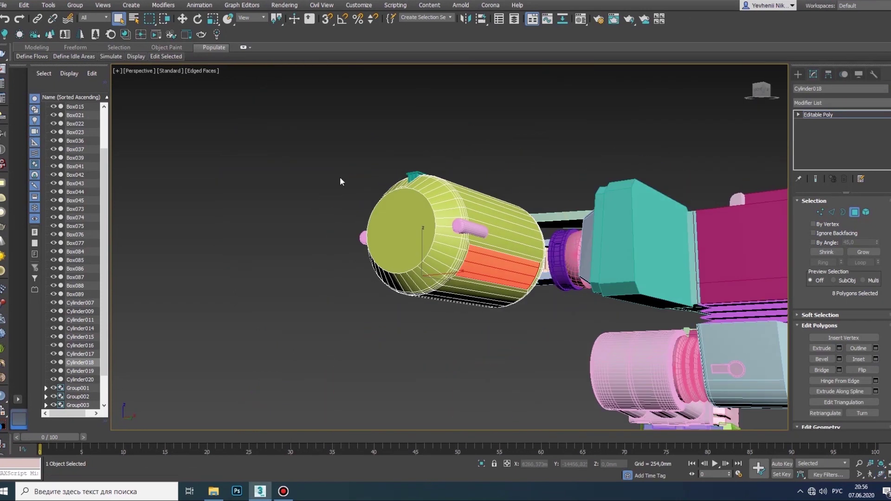
pyautogui.scroll(5, 493, 288)
pyautogui.scroll(-3, 577, 235)
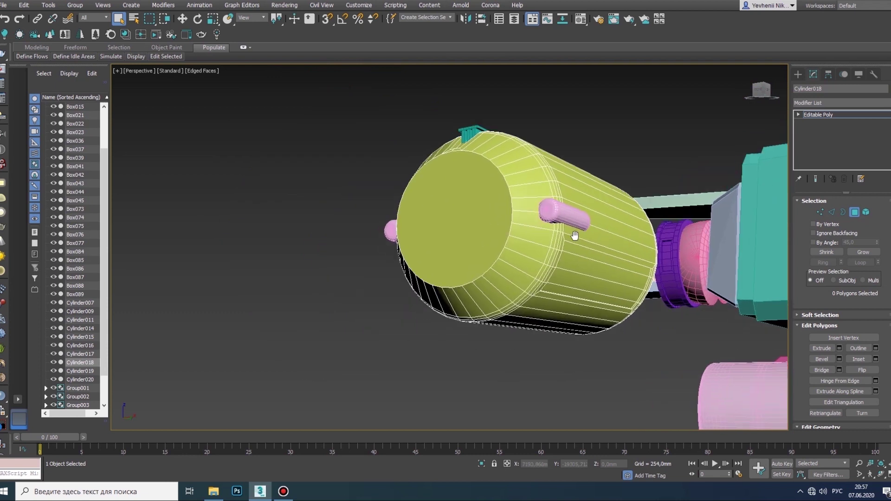
pyautogui.scroll(2, 577, 235)
pyautogui.scroll(1, 572, 242)
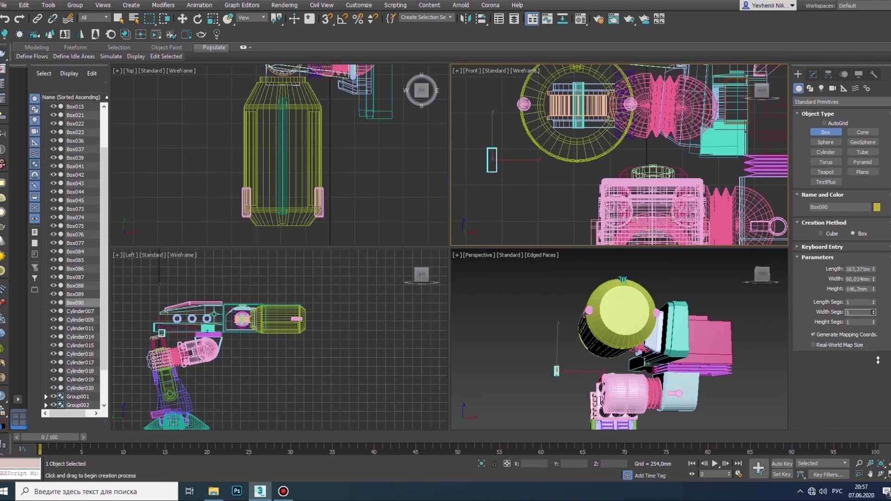
# - Move the small box Box090 into position and check its size parameters
pyautogui.scroll(-3, 269, 120)
pyautogui.scroll(-4, 269, 120)
pyautogui.scroll(4, 269, 120)
pyautogui.press('w')
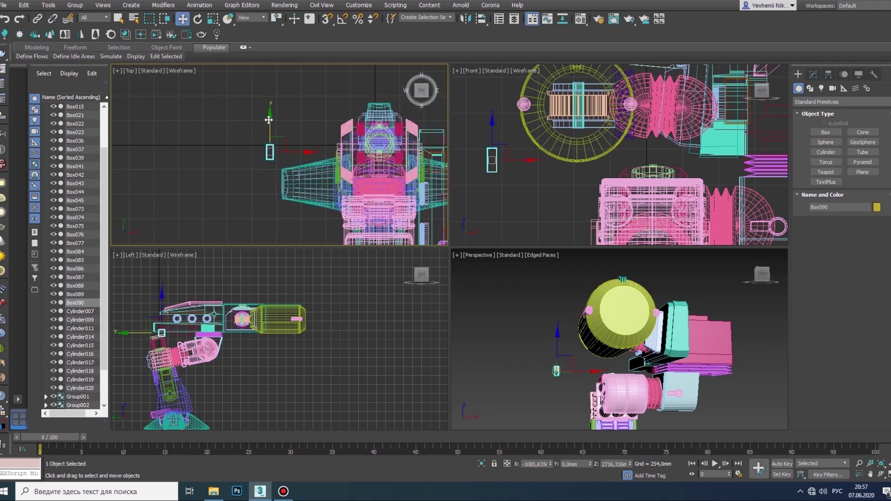
pyautogui.moveTo(269, 120); pyautogui.dragTo(269, 195)
pyautogui.scroll(2, 269, 195)
pyautogui.scroll(2, 269, 195)
pyautogui.click(813, 74)
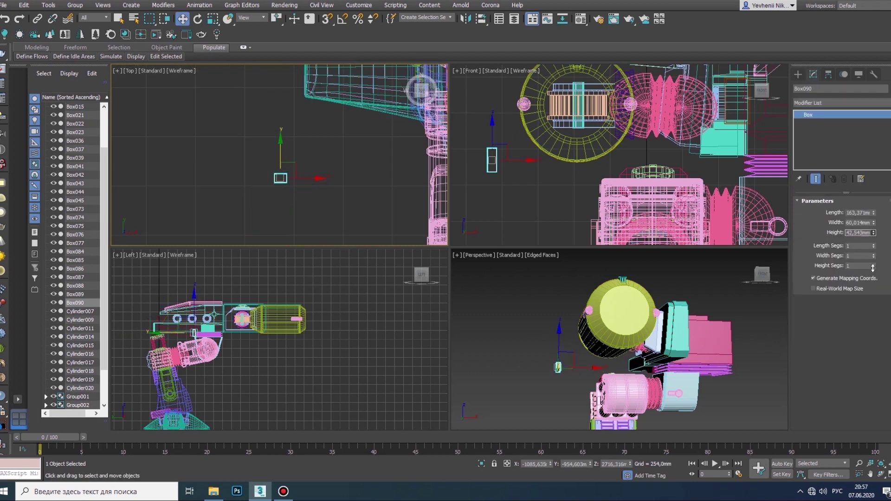
pyautogui.scroll(-5, 335, 129)
pyautogui.scroll(4, 335, 192)
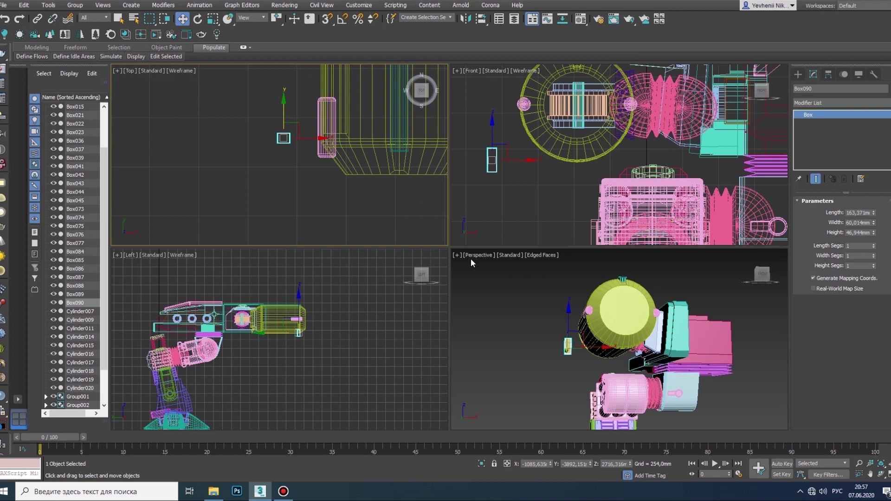
pyautogui.scroll(3, 469, 172)
# - Convert Box090 to Editable Poly and chamfer its edges about 2 mm
pyautogui.rightClick(246, 139)
pyautogui.click(371, 252)
pyautogui.press('2')
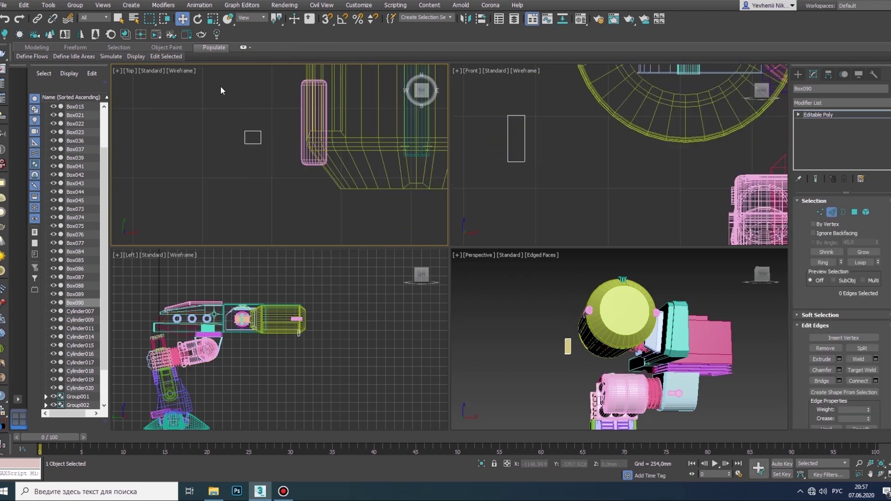
pyautogui.press('z')
pyautogui.click(889, 475)
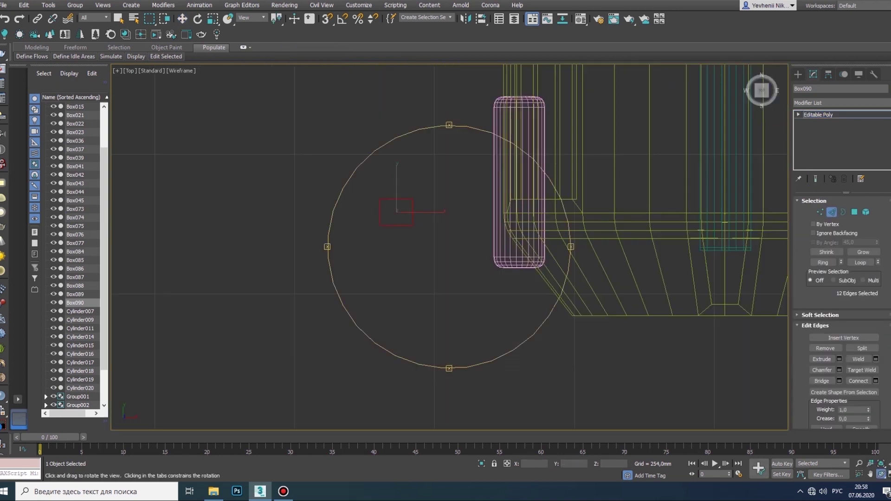
pyautogui.moveTo(650, 325)
pyautogui.mouseDown()
pyautogui.moveTo(603, 334)
pyautogui.moveTo(625, 363)
pyautogui.mouseUp()
pyautogui.click(839, 369)
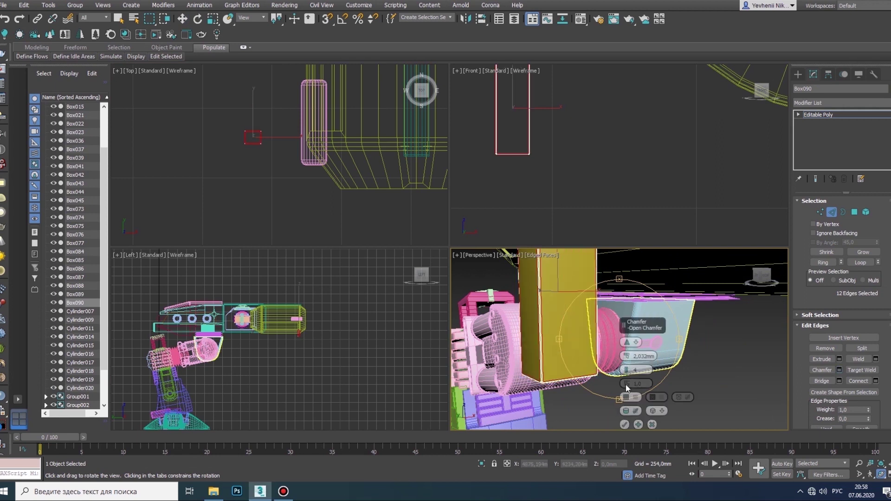
pyautogui.click(624, 424)
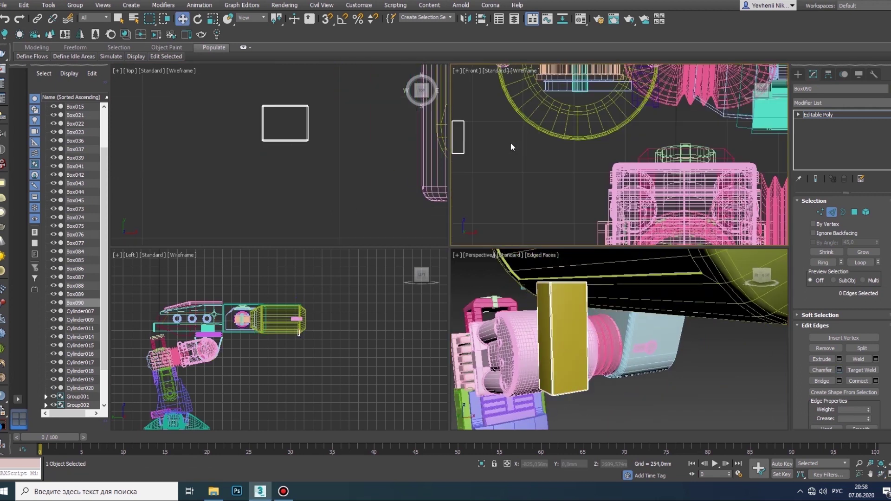
# - Shift-drag the box upward in Top view to start cloning three copies
pyautogui.click(889, 474)
pyautogui.moveTo(247, 300); pyautogui.dragTo(260, 304, button='middle')
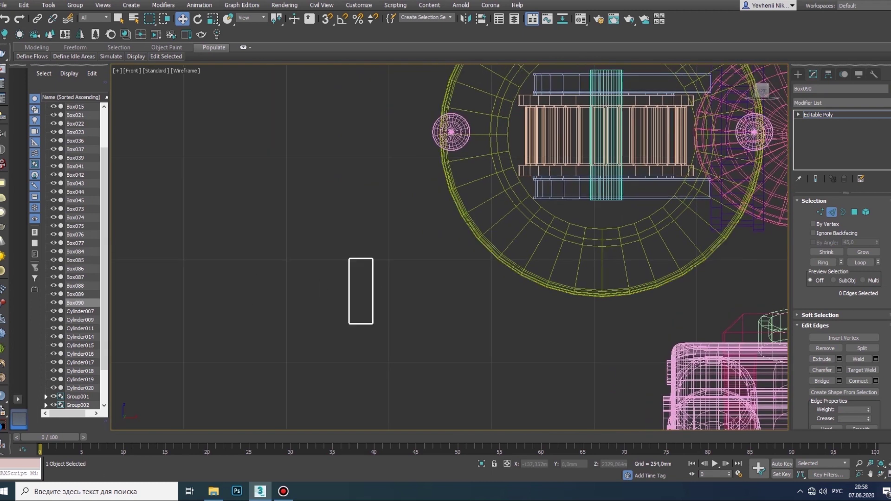
pyautogui.hotkey('alt', 'w')
pyautogui.scroll(4, 281, 159)
pyautogui.keyDown('shift'); pyautogui.moveTo(281, 159); pyautogui.dragTo(280, 107); pyautogui.keyUp('shift')
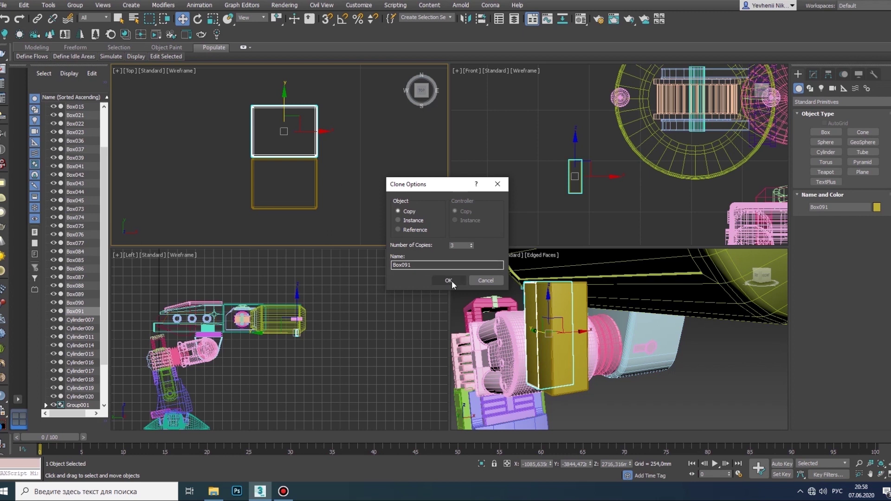
# - Confirm three copies of the upright plate and pan the Top view
pyautogui.click(448, 280)
pyautogui.scroll(-3, 316, 177)
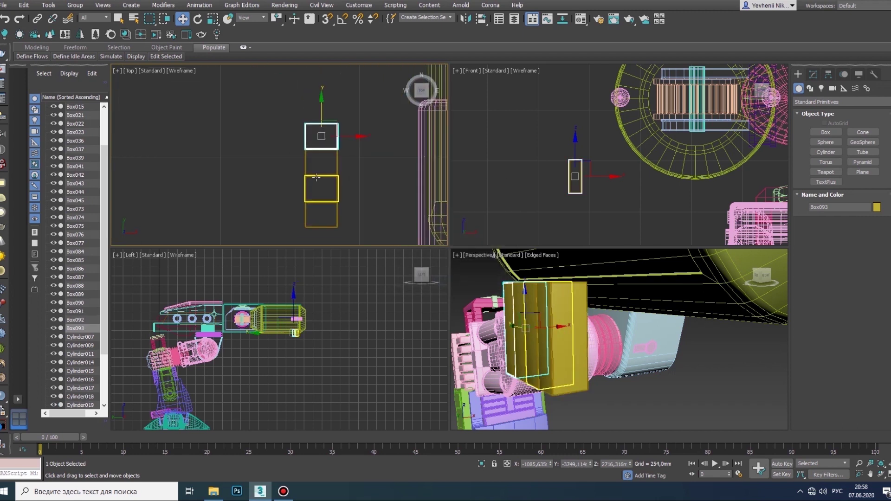
pyautogui.moveTo(316, 176); pyautogui.dragTo(352, 208, button='middle')
pyautogui.scroll(8, 331, 358)
pyautogui.scroll(3, 331, 359)
# - Rotate a plate copy -90° in the Left view and Shift-clone it as a horizontal band shifted right
pyautogui.hotkey('alt', 'w')
pyautogui.press('e')
pyautogui.moveTo(457, 263); pyautogui.dragTo(506, 317)
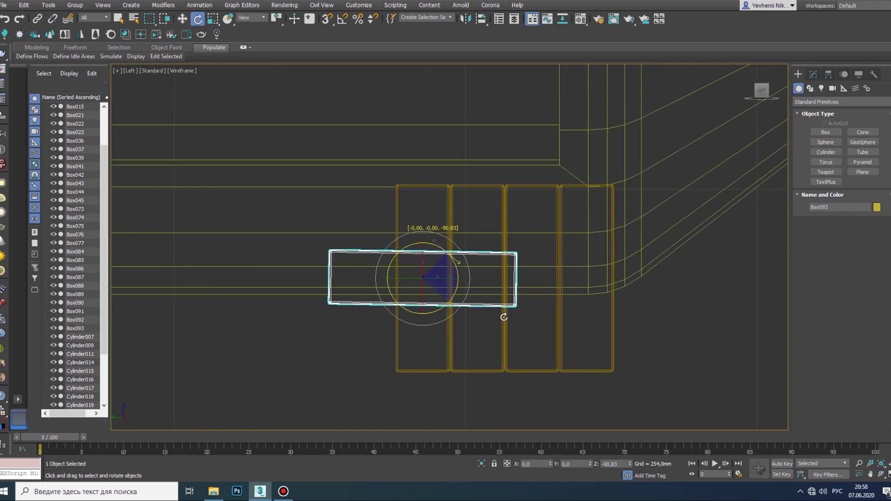
pyautogui.click(448, 280)
pyautogui.press('w')
pyautogui.moveTo(434, 278); pyautogui.dragTo(496, 279)
pyautogui.moveTo(496, 278); pyautogui.dragTo(420, 308, button='middle')
# - Inspect the horizontal band's vertices framed in the Front view, then exit vertex mode
pyautogui.click(813, 75)
pyautogui.press('1')
pyautogui.hotkey('alt', 'w')
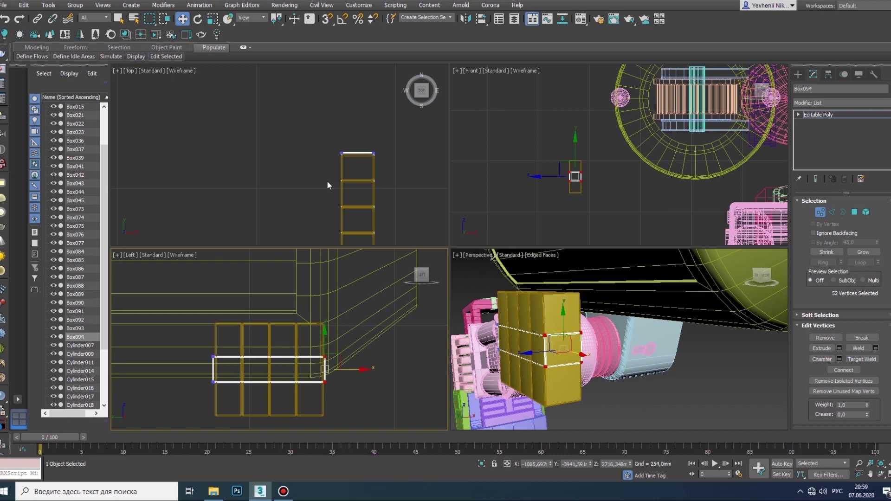
pyautogui.middleClick(601, 227)
pyautogui.press('z')
pyautogui.scroll(-1, 375, 172)
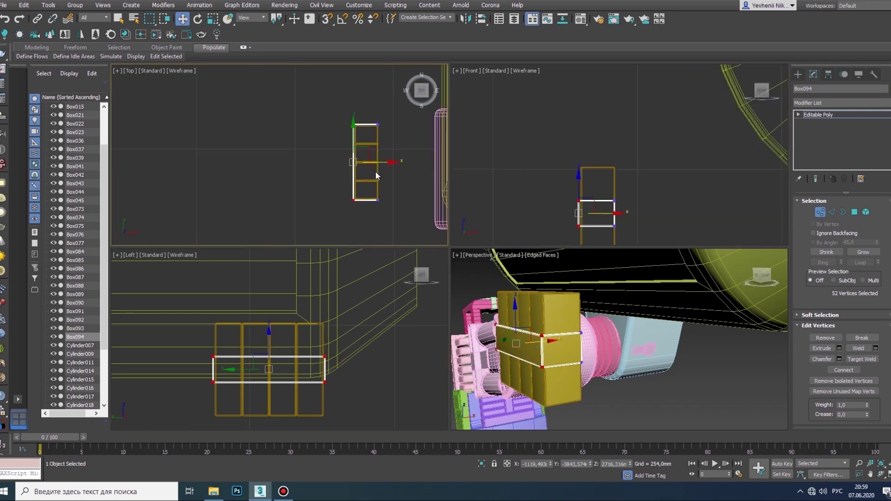
pyautogui.scroll(4, 375, 171)
pyautogui.click(798, 75)
pyautogui.scroll(-2, 322, 160)
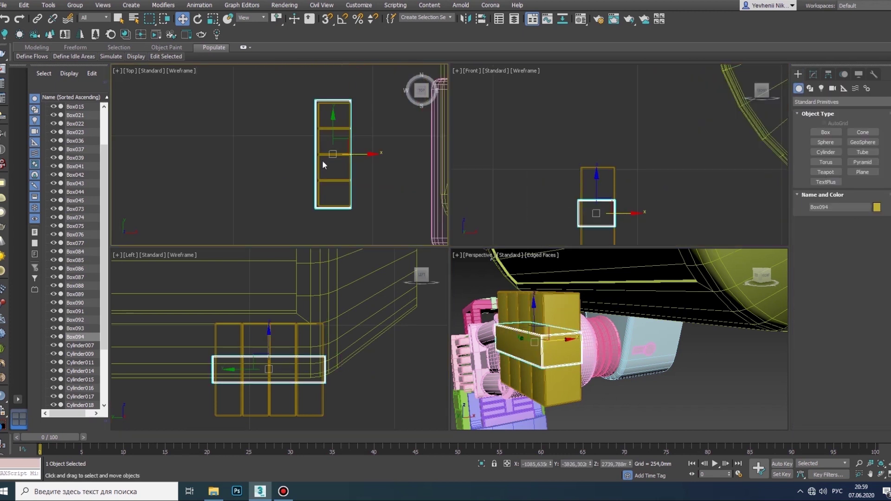
# - Shift-clone the band upward once and scale the copy down into a small tab
pyautogui.keyDown('shift'); pyautogui.moveTo(269, 369); pyautogui.dragTo(287, 343); pyautogui.keyUp('shift')
pyautogui.click(449, 281)
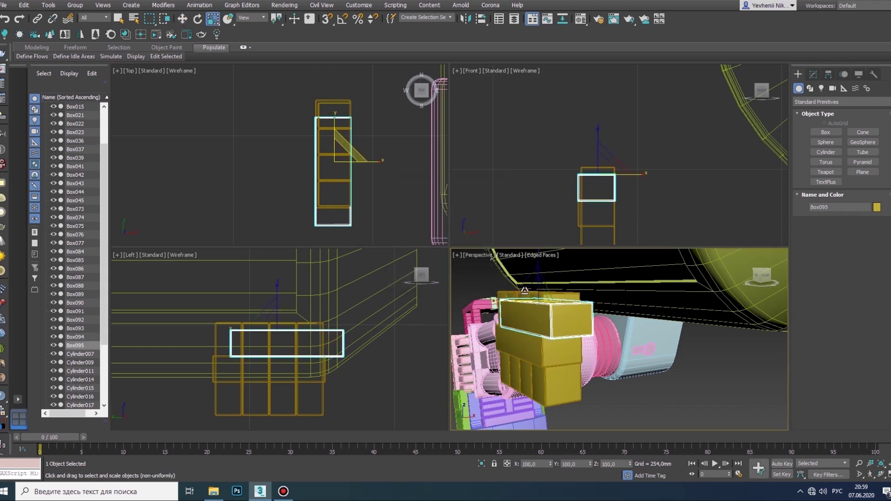
pyautogui.moveTo(347, 140)
pyautogui.mouseDown()
pyautogui.moveTo(366, 172)
pyautogui.moveTo(325, 139)
pyautogui.mouseUp()
pyautogui.scroll(3, 347, 155)
# - Shift-drag the small tab downward in the Front view to make two more tabs
pyautogui.click(547, 319)
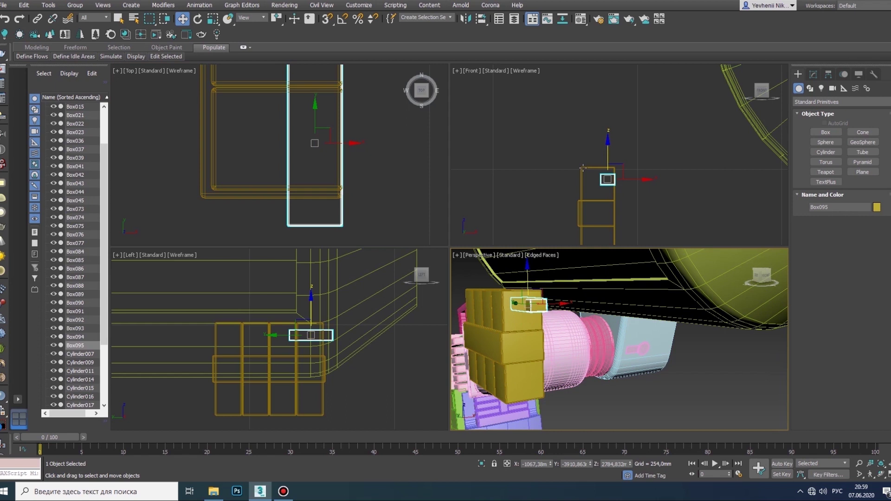
pyautogui.rightClick(603, 199)
pyautogui.hotkey('alt', 'w')
pyautogui.keyDown('shift'); pyautogui.moveTo(375, 223); pyautogui.dragTo(375, 289); pyautogui.keyUp('shift')
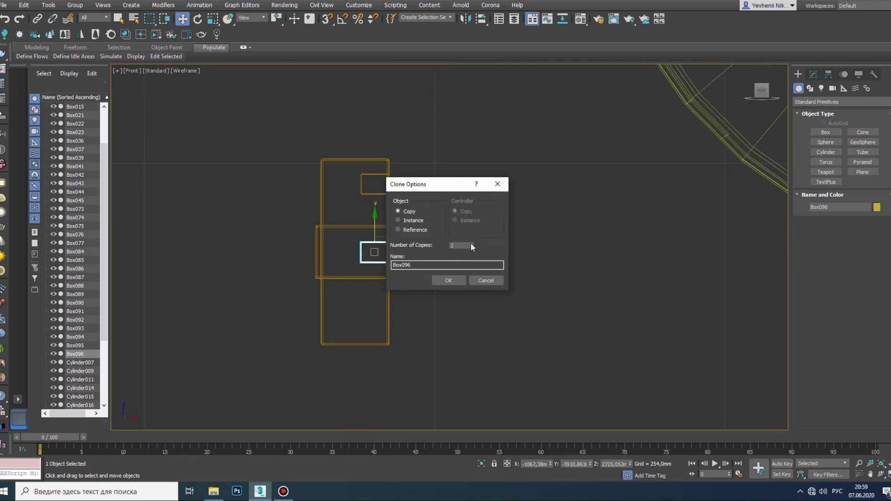
pyautogui.click(450, 281)
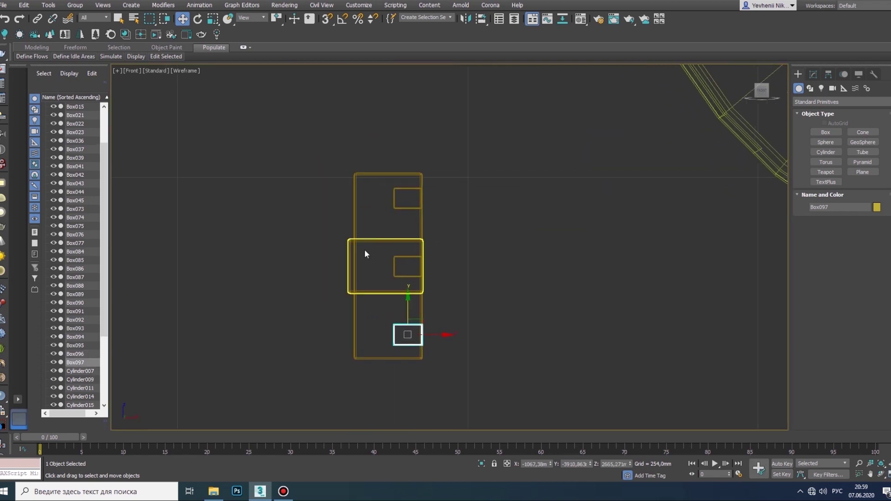
pyautogui.hotkey('alt', 'w')
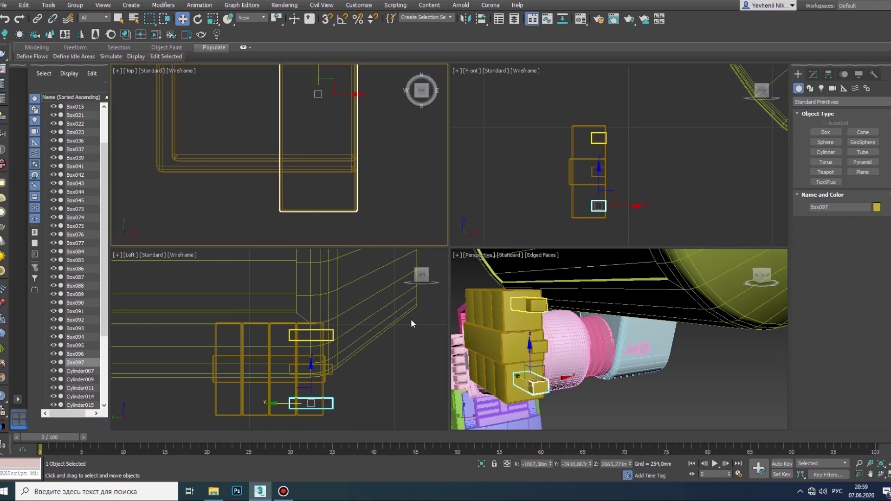
pyautogui.click(813, 74)
pyautogui.click(819, 212)
# - Attach the other two tabs into one object and move their outer end vertices into wedge tips
pyautogui.click(818, 114)
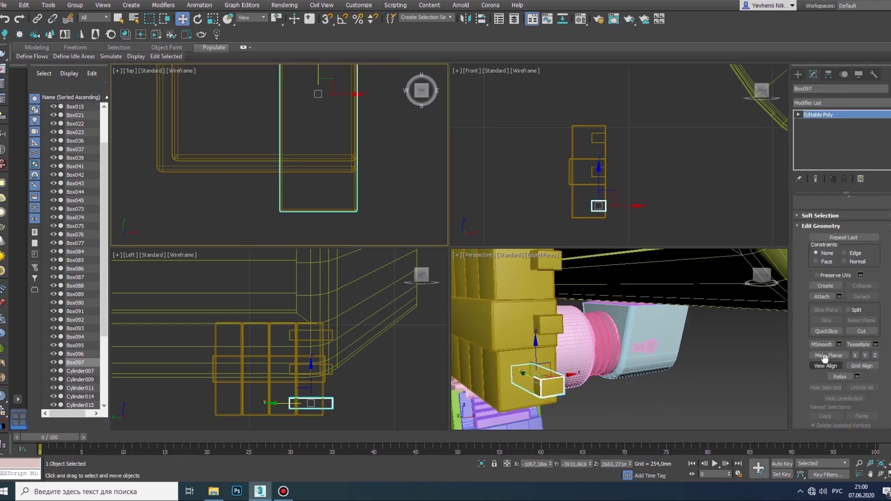
pyautogui.click(551, 322)
pyautogui.click(545, 260)
pyautogui.press('1')
pyautogui.press('w')
pyautogui.moveTo(253, 188)
pyautogui.mouseDown()
pyautogui.moveTo(367, 221)
pyautogui.moveTo(362, 237)
pyautogui.mouseUp()
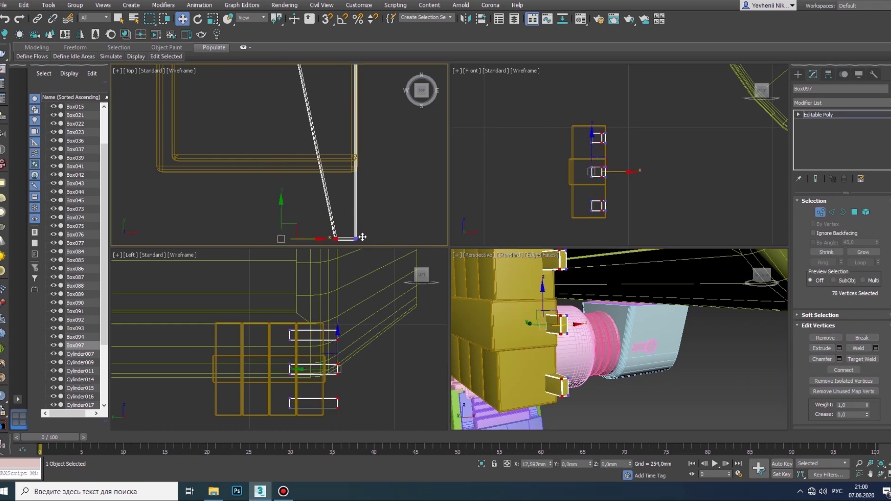
pyautogui.press('z')
pyautogui.moveTo(279, 119); pyautogui.dragTo(331, 166)
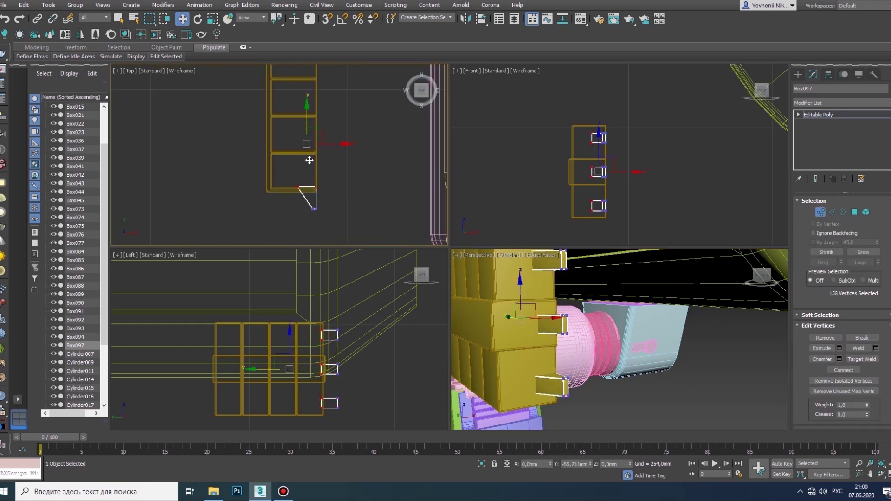
pyautogui.click(798, 75)
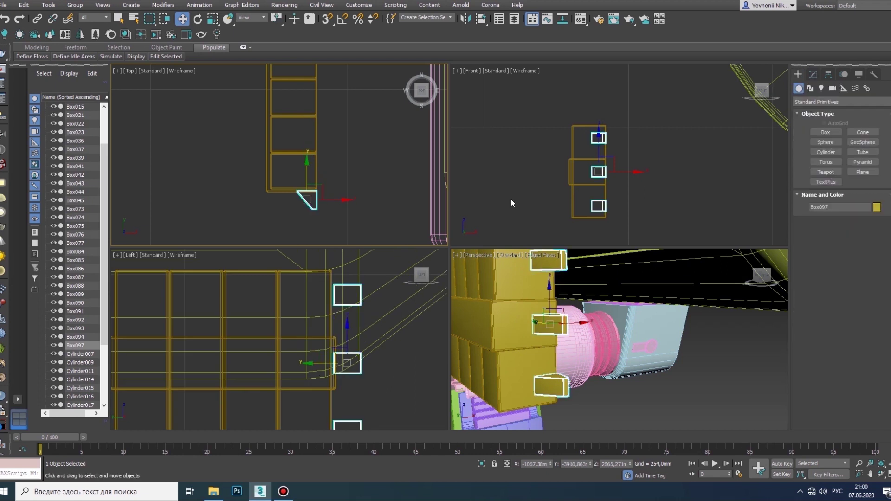
# - Attach the plate block to the tabs object so everything is one mesh
pyautogui.keyDown('alt'); pyautogui.moveTo(603, 353); pyautogui.dragTo(580, 343, button='middle'); pyautogui.keyUp('alt')
pyautogui.hotkey('alt', 'w')
pyautogui.press('z')
pyautogui.click(813, 74)
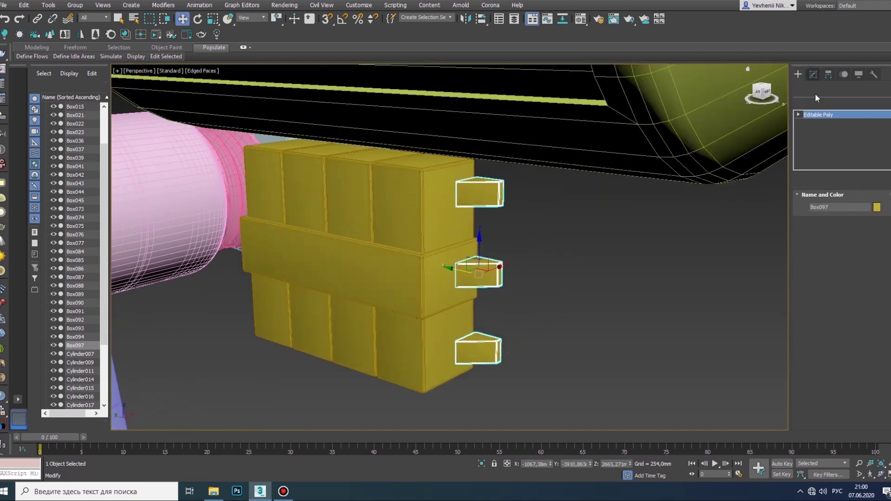
pyautogui.press('w')
pyautogui.click(798, 74)
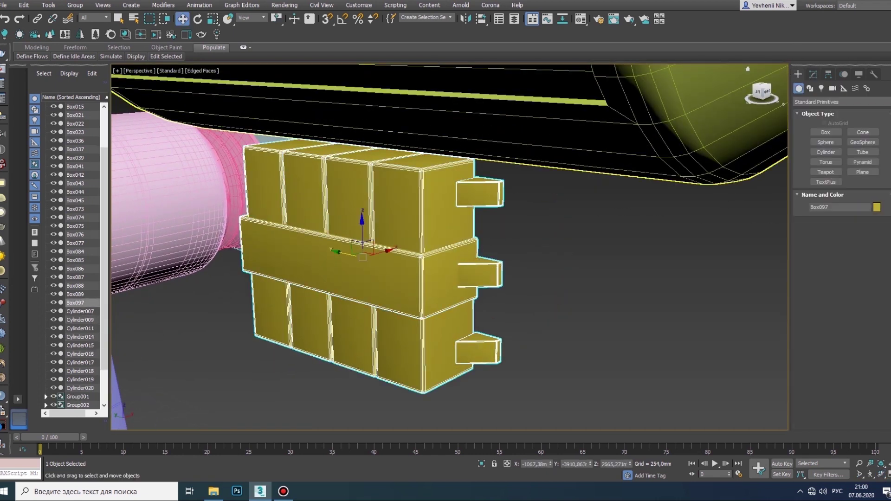
pyautogui.hotkey('alt', 'w')
pyautogui.hotkey('alt', 'w')
pyautogui.press('e')
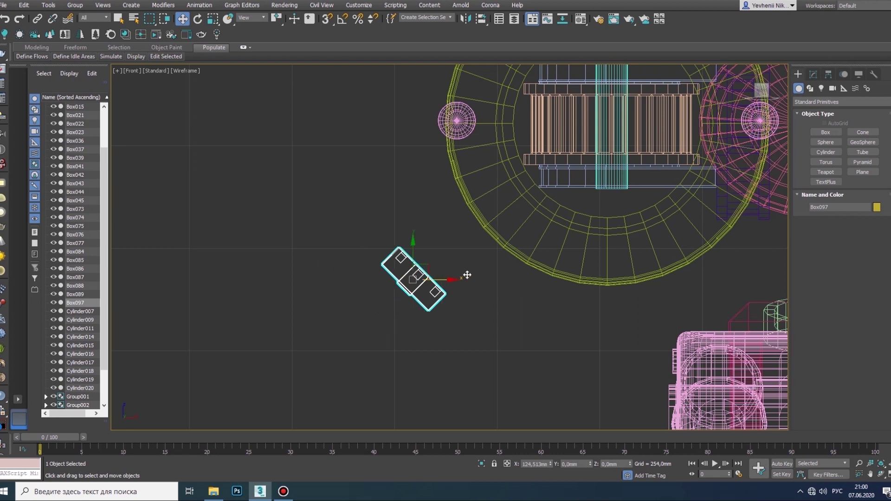
# - Move and rotate Box097 onto the yellow hull rim, checking the fit in Perspective
pyautogui.scroll(5, 467, 275)
pyautogui.moveTo(494, 297); pyautogui.dragTo(459, 237)
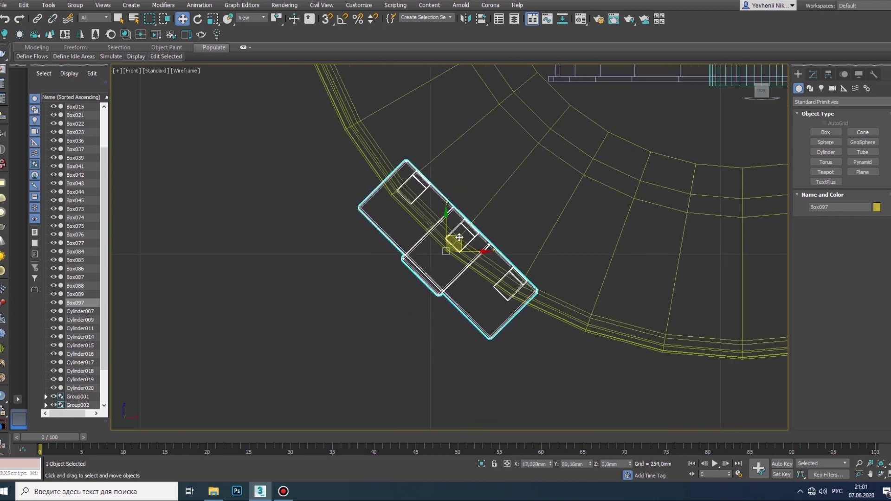
pyautogui.scroll(-3, 459, 237)
pyautogui.press('e')
pyautogui.scroll(-4, 334, 287)
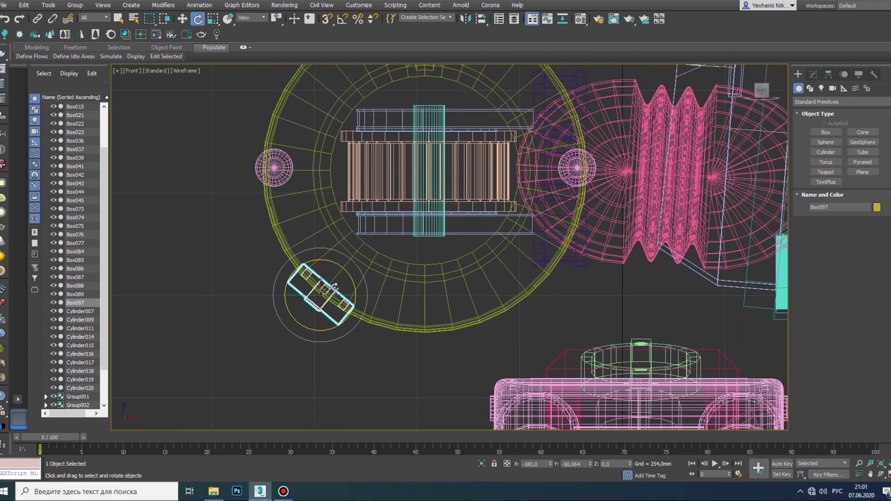
pyautogui.scroll(2, 334, 287)
pyautogui.hotkey('alt', 'w')
pyautogui.moveTo(629, 337)
pyautogui.keyDown('alt'); pyautogui.mouseDown(button='middle')
pyautogui.moveTo(732, 354)
pyautogui.moveTo(451, 306)
pyautogui.moveTo(505, 277)
pyautogui.mouseUp(button='middle'); pyautogui.keyUp('alt')
pyautogui.hotkey('alt', 'w')
pyautogui.press('w')
pyautogui.scroll(5, 505, 277)
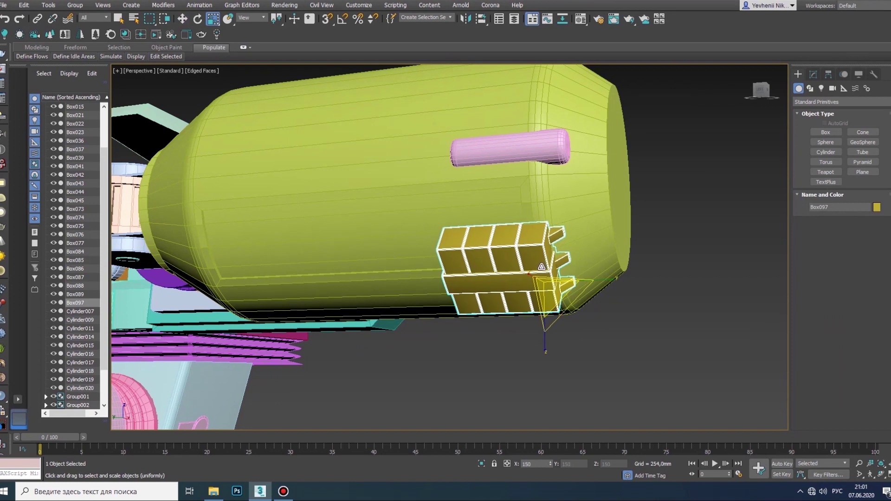
# - Region-select the block's end vertices in the Left view for adjustment
pyautogui.hotkey('alt', 'w')
pyautogui.press('1')
pyautogui.press('w')
pyautogui.moveTo(256, 275); pyautogui.dragTo(297, 386)
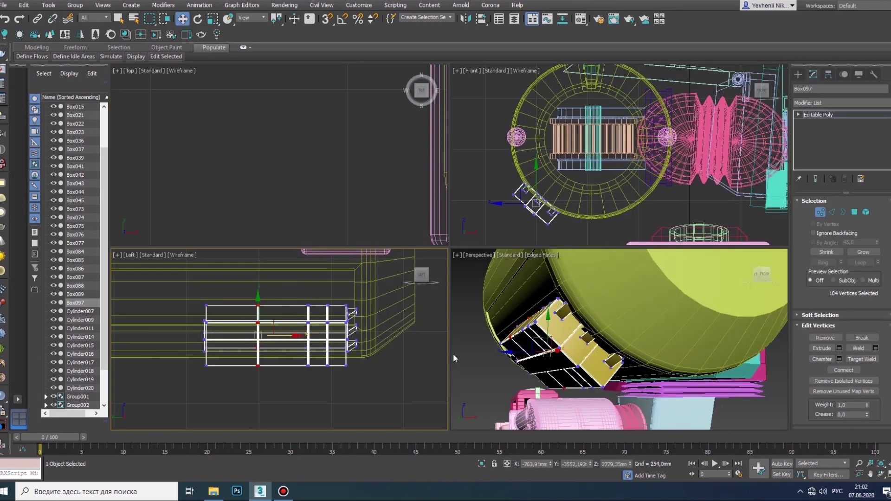
pyautogui.scroll(-5, 455, 358)
pyautogui.hotkey('alt', 'w')
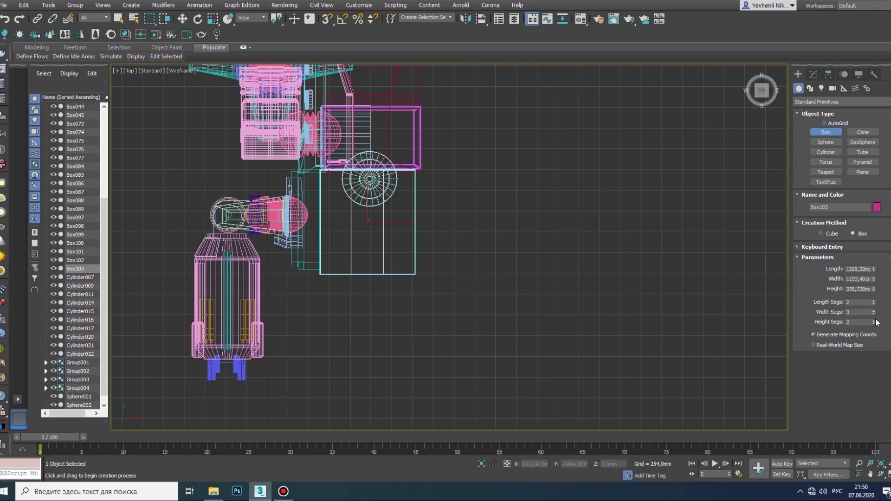
# - Convert Box103 to an Editable Poly and enter Vertex mode
pyautogui.hotkey('alt', 'w')
pyautogui.scroll(-3, 560, 149)
pyautogui.press('w')
pyautogui.scroll(-2, 313, 310)
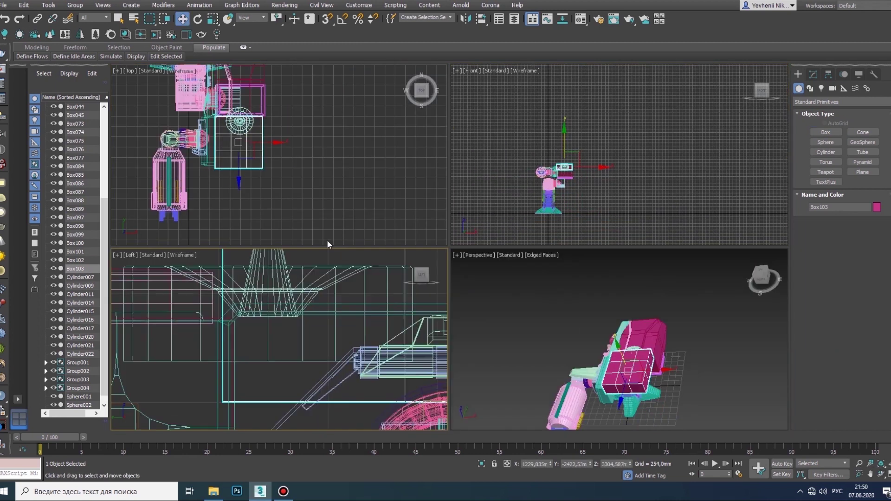
pyautogui.scroll(-2, 313, 310)
pyautogui.scroll(2, 334, 292)
# - Select the plate's top vertices and lower them slightly in the Left view
pyautogui.scroll(2, 245, 143)
pyautogui.rightClick(241, 144)
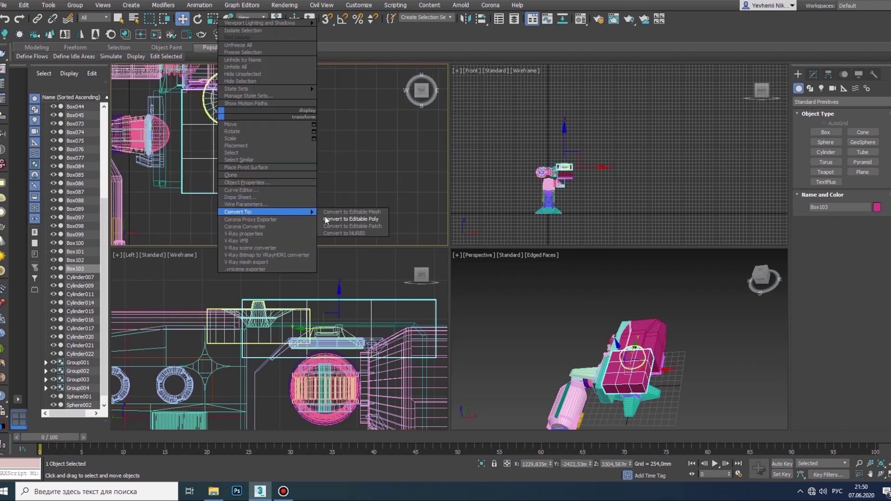
pyautogui.click(321, 219)
pyautogui.press('1')
pyautogui.scroll(2, 194, 173)
pyautogui.hotkey('alt', 'w')
pyautogui.scroll(2, 293, 172)
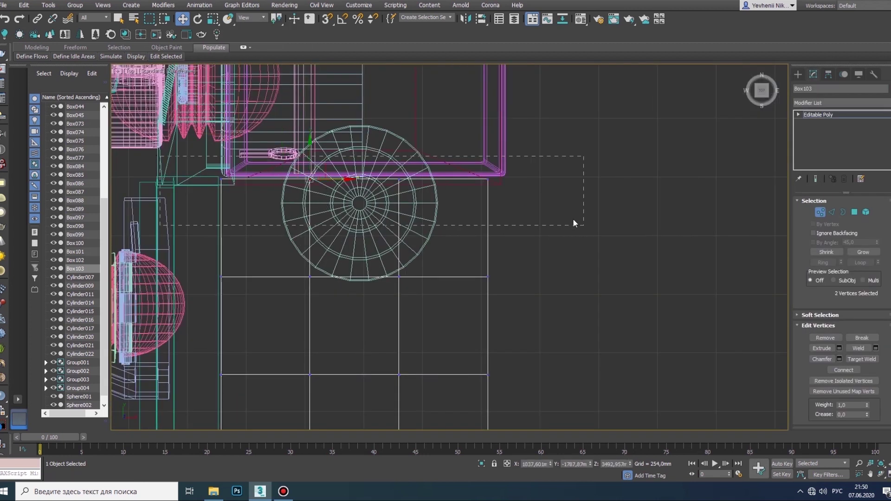
pyautogui.moveTo(574, 222); pyautogui.dragTo(574, 222)
pyautogui.scroll(2, 309, 186)
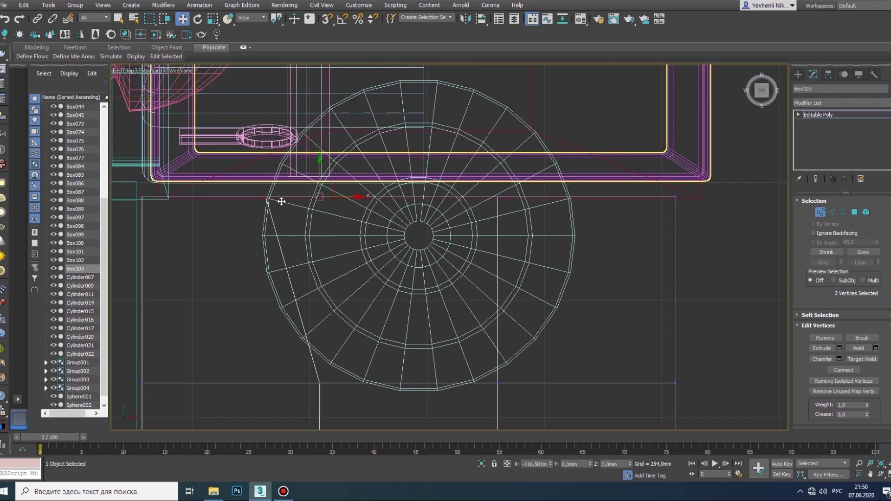
pyautogui.scroll(-3, 258, 200)
pyautogui.hotkey('alt', 'w')
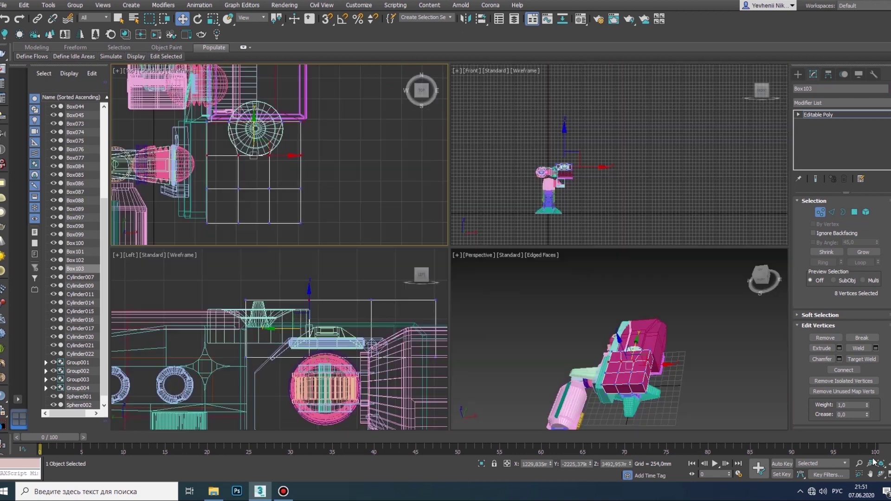
pyautogui.press('l')
pyautogui.hotkey('alt', 'w')
pyautogui.scroll(3, 607, 188)
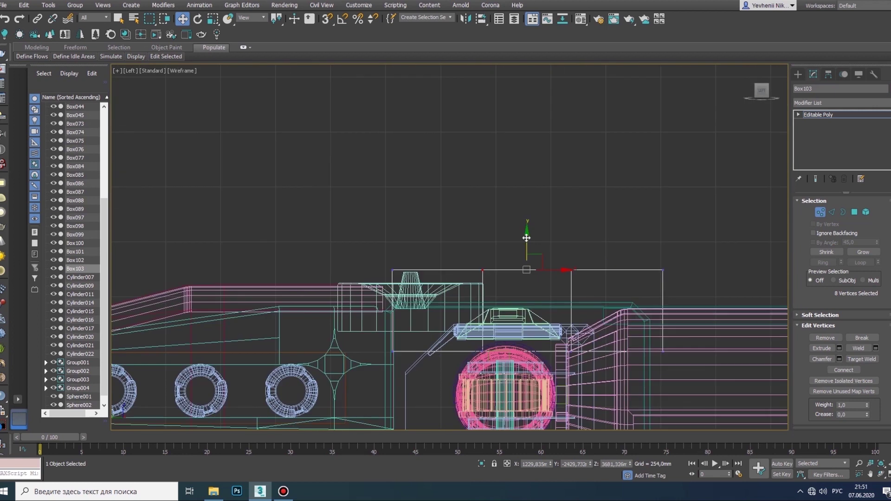
pyautogui.moveTo(574, 202); pyautogui.dragTo(573, 212)
pyautogui.moveTo(663, 249); pyautogui.dragTo(537, 231, button='middle')
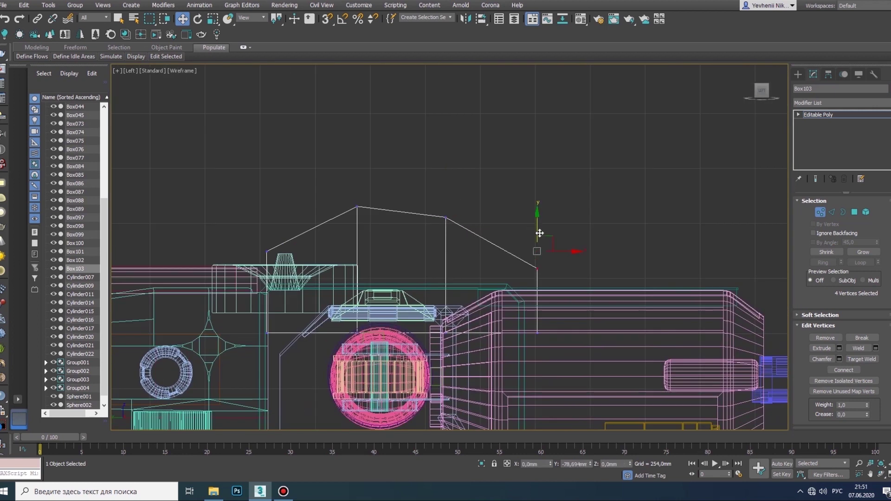
# - Scale the plate's side vertices outward along X in the Top view
pyautogui.hotkey('alt', 'w')
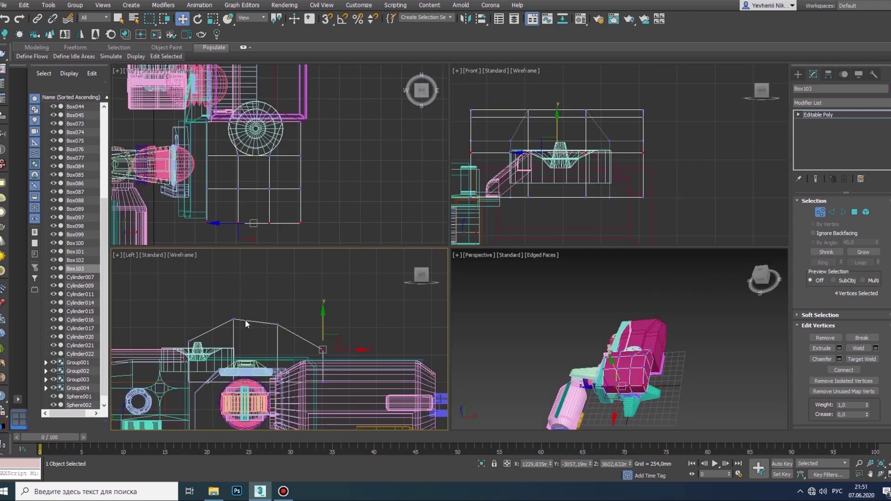
pyautogui.scroll(2, 200, 160)
pyautogui.scroll(3, 200, 161)
pyautogui.hotkey('alt', 'w')
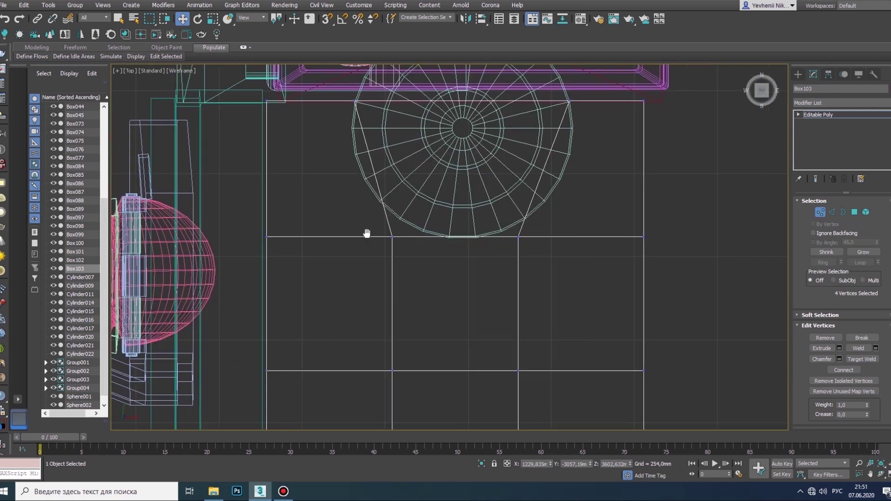
pyautogui.moveTo(366, 233); pyautogui.dragTo(343, 233, button='middle')
pyautogui.press('r')
pyautogui.moveTo(454, 235); pyautogui.dragTo(481, 235)
pyautogui.scroll(-3, 315, 378)
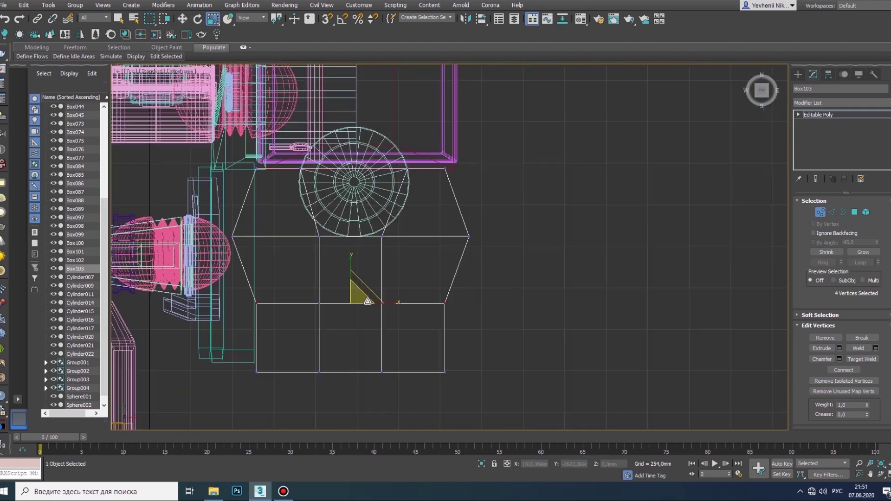
pyautogui.moveTo(313, 354); pyautogui.dragTo(310, 331, button='middle')
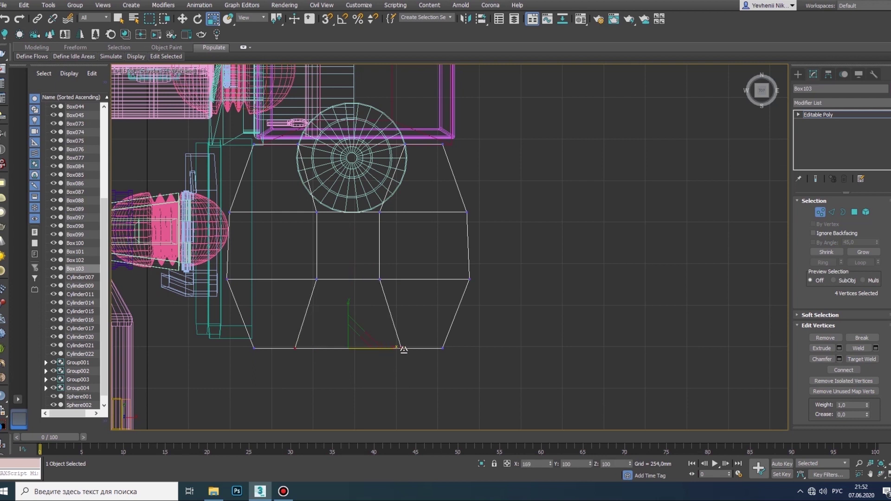
# - Switch back to moving vertices and zoom the enlarged Top view onto the plate
pyautogui.hotkey('alt', 'w')
pyautogui.scroll(3, 341, 392)
pyautogui.press('w')
pyautogui.scroll(3, 371, 385)
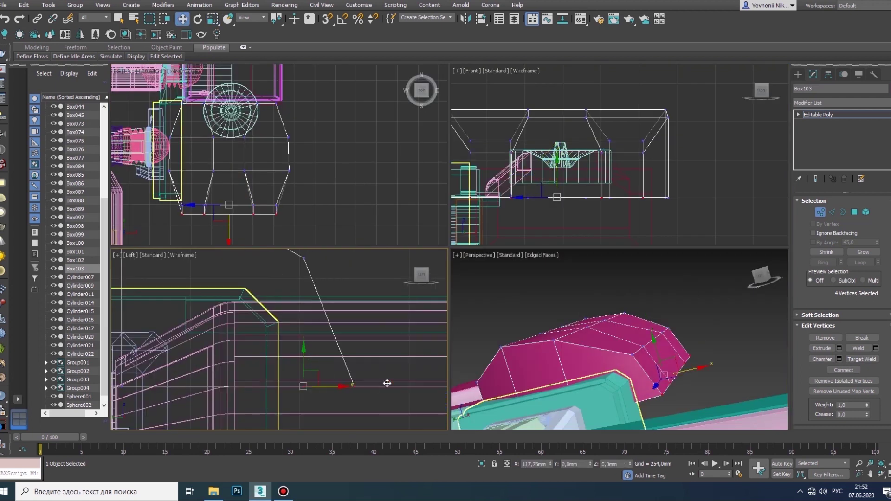
pyautogui.scroll(3, 263, 175)
pyautogui.hotkey('alt', 'w')
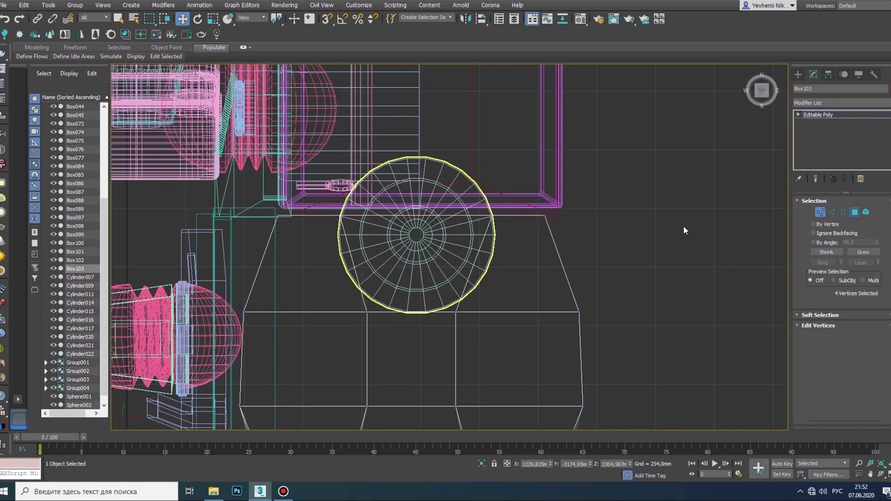
# - Select the face under the cylinder in Polygon mode, then cancel a first extrude attempt
pyautogui.press('4')
pyautogui.click(399, 233)
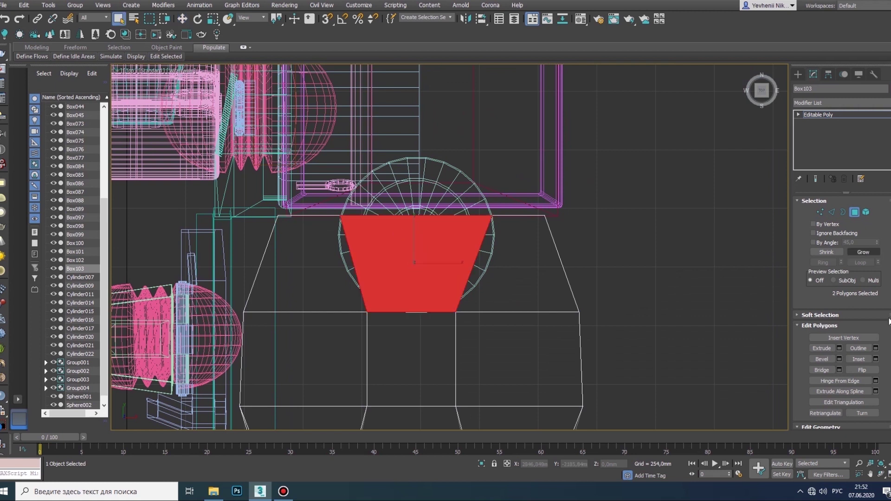
pyautogui.click(886, 476)
pyautogui.hotkey('alt', 'w')
pyautogui.keyDown('alt'); pyautogui.moveTo(511, 278); pyautogui.dragTo(464, 232, button='middle'); pyautogui.keyUp('alt')
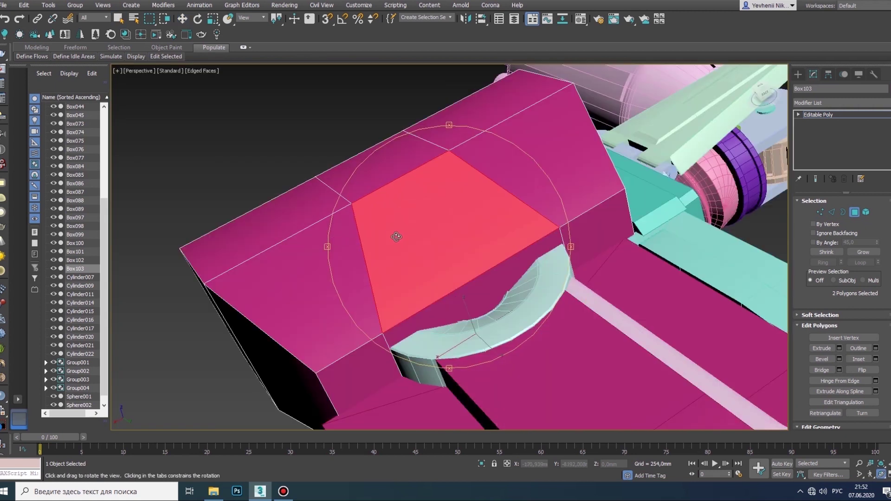
pyautogui.click(839, 348)
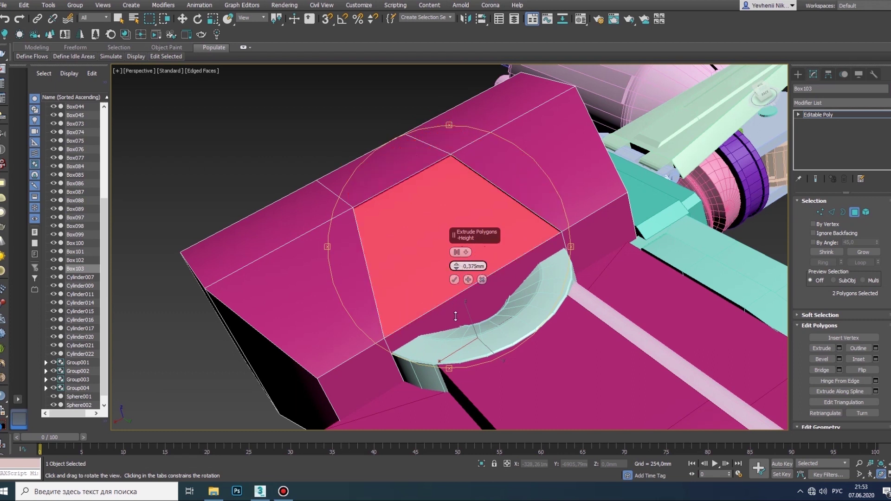
pyautogui.moveTo(456, 266); pyautogui.dragTo(459, 281)
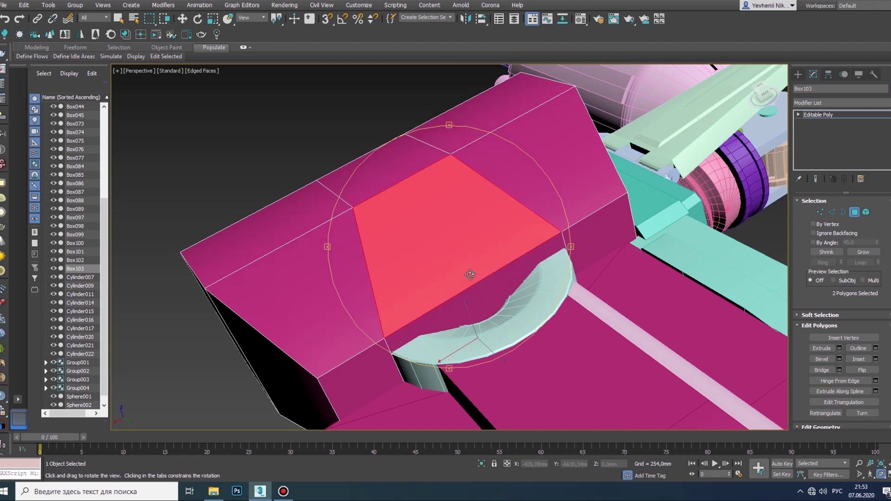
pyautogui.press('Escape')
# - Extrude the face about -338.775 mm inward into a recess, then return to Vertex mode
pyautogui.moveTo(469, 273)
pyautogui.keyDown('alt'); pyautogui.mouseDown(button='middle')
pyautogui.moveTo(494, 255)
pyautogui.moveTo(444, 287)
pyautogui.moveTo(464, 260)
pyautogui.mouseUp(button='middle'); pyautogui.keyUp('alt')
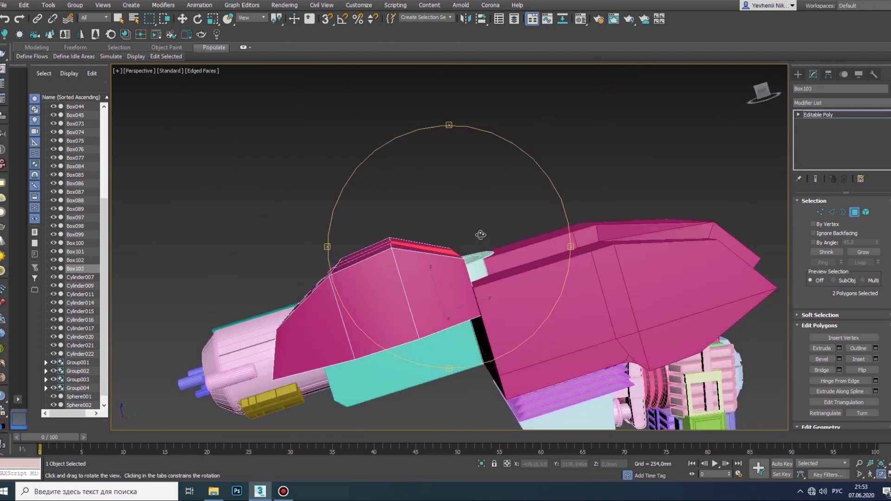
pyautogui.scroll(-3, 464, 260)
pyautogui.click(838, 348)
pyautogui.scroll(3, 399, 261)
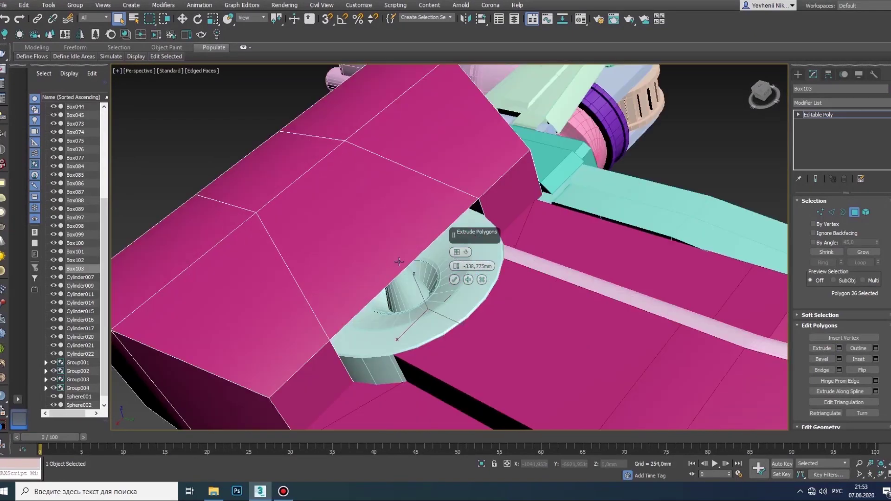
pyautogui.scroll(-3, 582, 365)
pyautogui.moveTo(582, 366)
pyautogui.keyDown('alt'); pyautogui.mouseDown(button='middle')
pyautogui.moveTo(470, 299)
pyautogui.moveTo(491, 279)
pyautogui.mouseUp(button='middle'); pyautogui.keyUp('alt')
pyautogui.hotkey('alt', 'w')
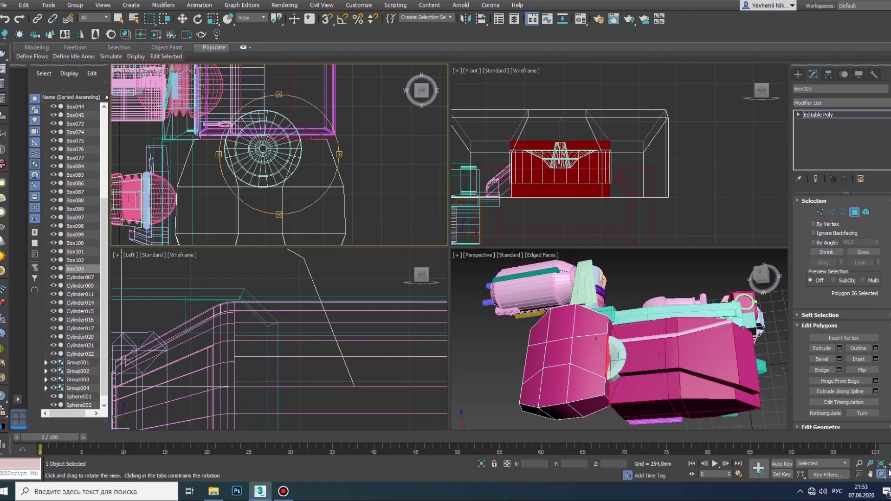
pyautogui.hotkey('alt', 'w')
pyautogui.press('1')
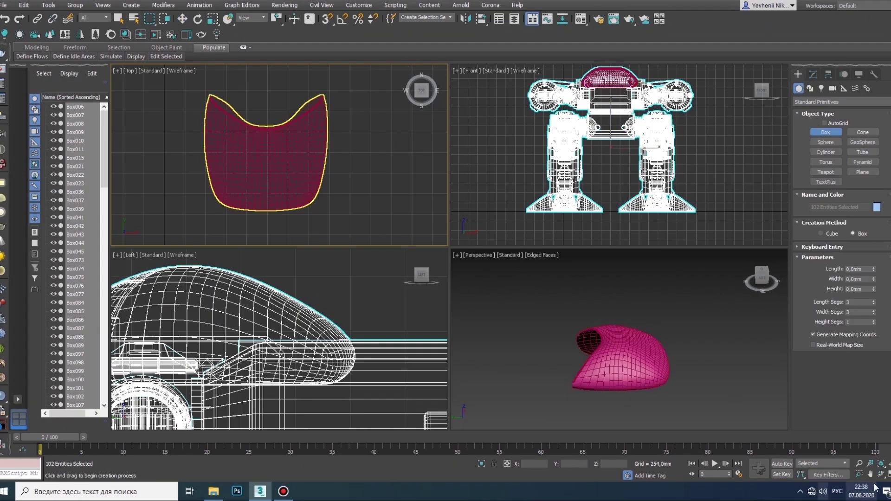
# - Draw a box over the magenta dome in the Top view and convert it to Editable Poly
pyautogui.hotkey('alt', 'w')
pyautogui.moveTo(298, 125); pyautogui.dragTo(546, 359)
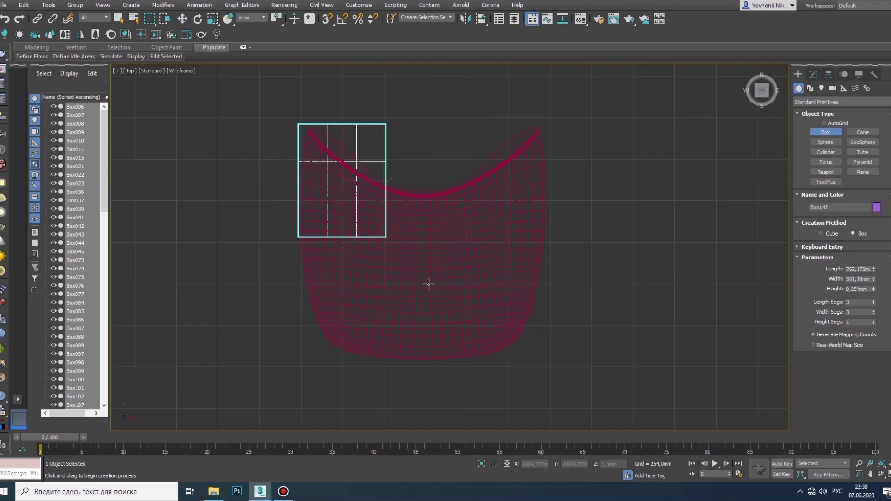
pyautogui.rightClick(529, 339)
pyautogui.click(650, 423)
pyautogui.scroll(3, 605, 154)
pyautogui.press('1')
# - Move the box's two corner vertices left along X to match the dome's footprint
pyautogui.moveTo(580, 176); pyautogui.dragTo(537, 199)
pyautogui.scroll(4, 548, 274)
pyautogui.scroll(-4, 548, 275)
pyautogui.moveTo(524, 243); pyautogui.dragTo(252, 189)
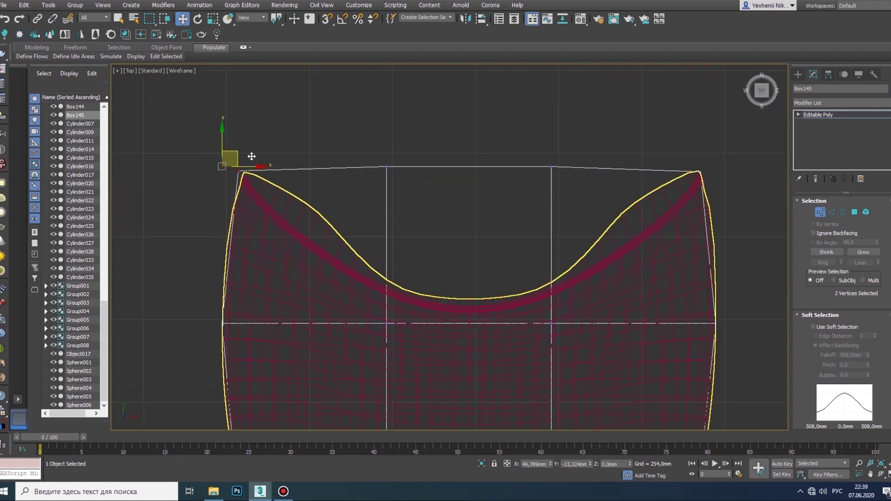
pyautogui.moveTo(312, 146); pyautogui.dragTo(326, 169, button='middle')
pyautogui.hotkey('alt', 'w')
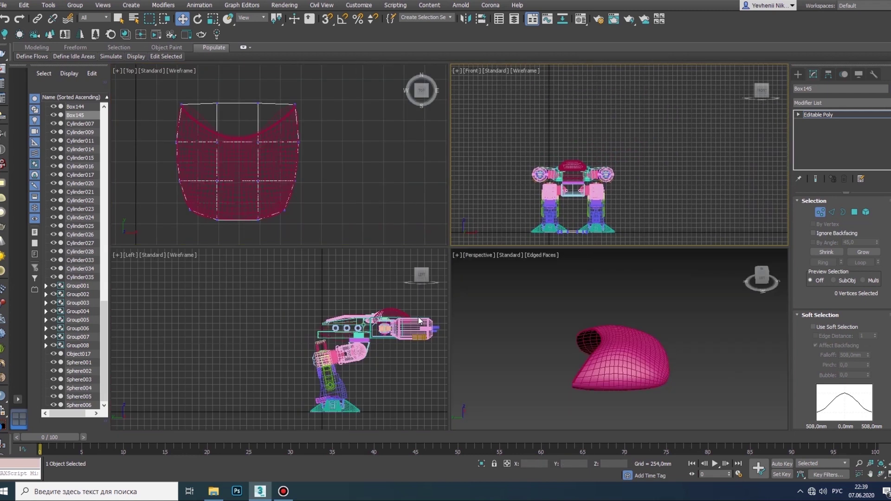
pyautogui.click(798, 74)
pyautogui.moveTo(316, 318); pyautogui.dragTo(295, 301, button='middle')
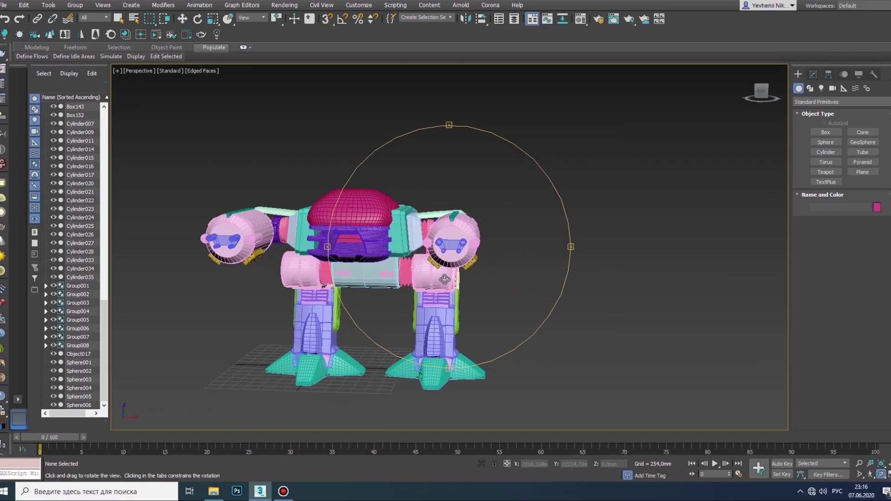
pyautogui.moveTo(377, 299); pyautogui.dragTo(488, 297)
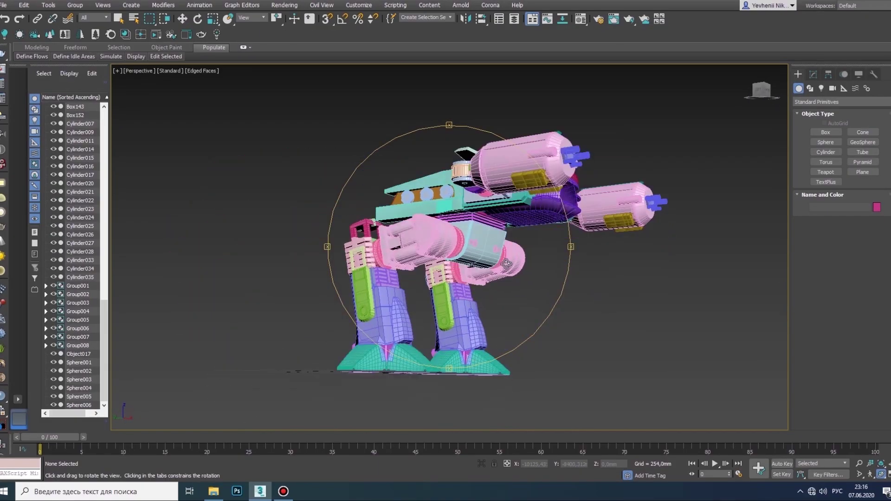